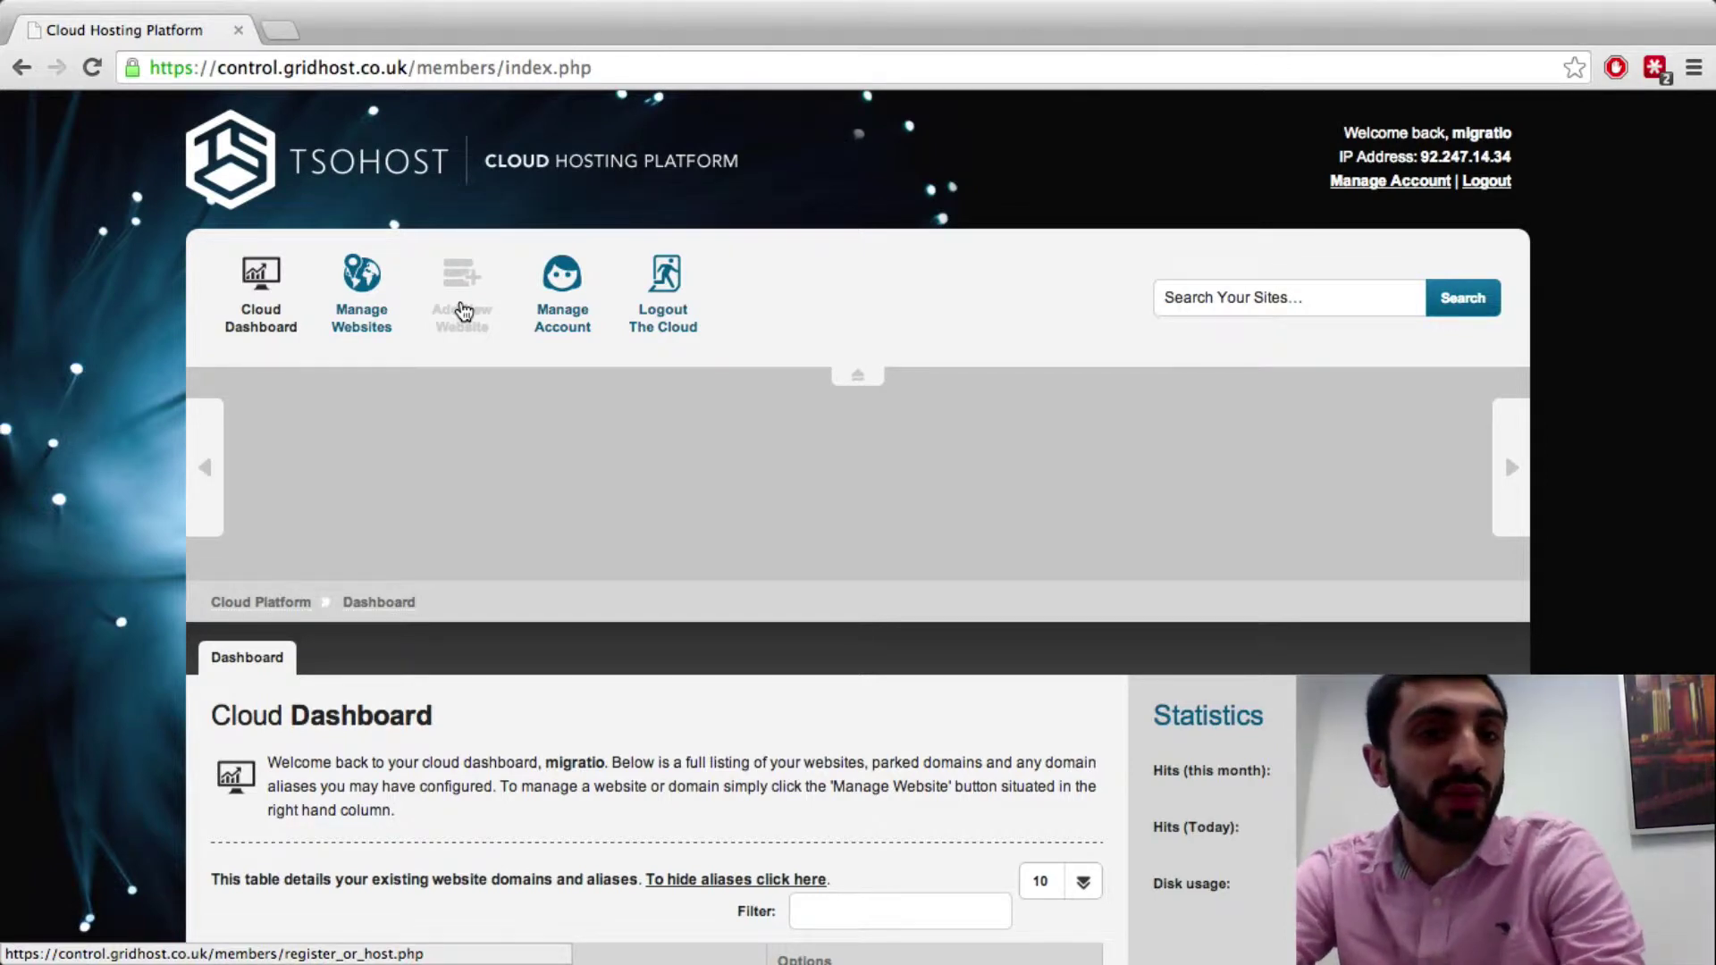
Add migrationtest.com as a new website, keeping the Linux (Recommended) hosting platform
{"action": "left_click", "coordinate": [462, 310]}
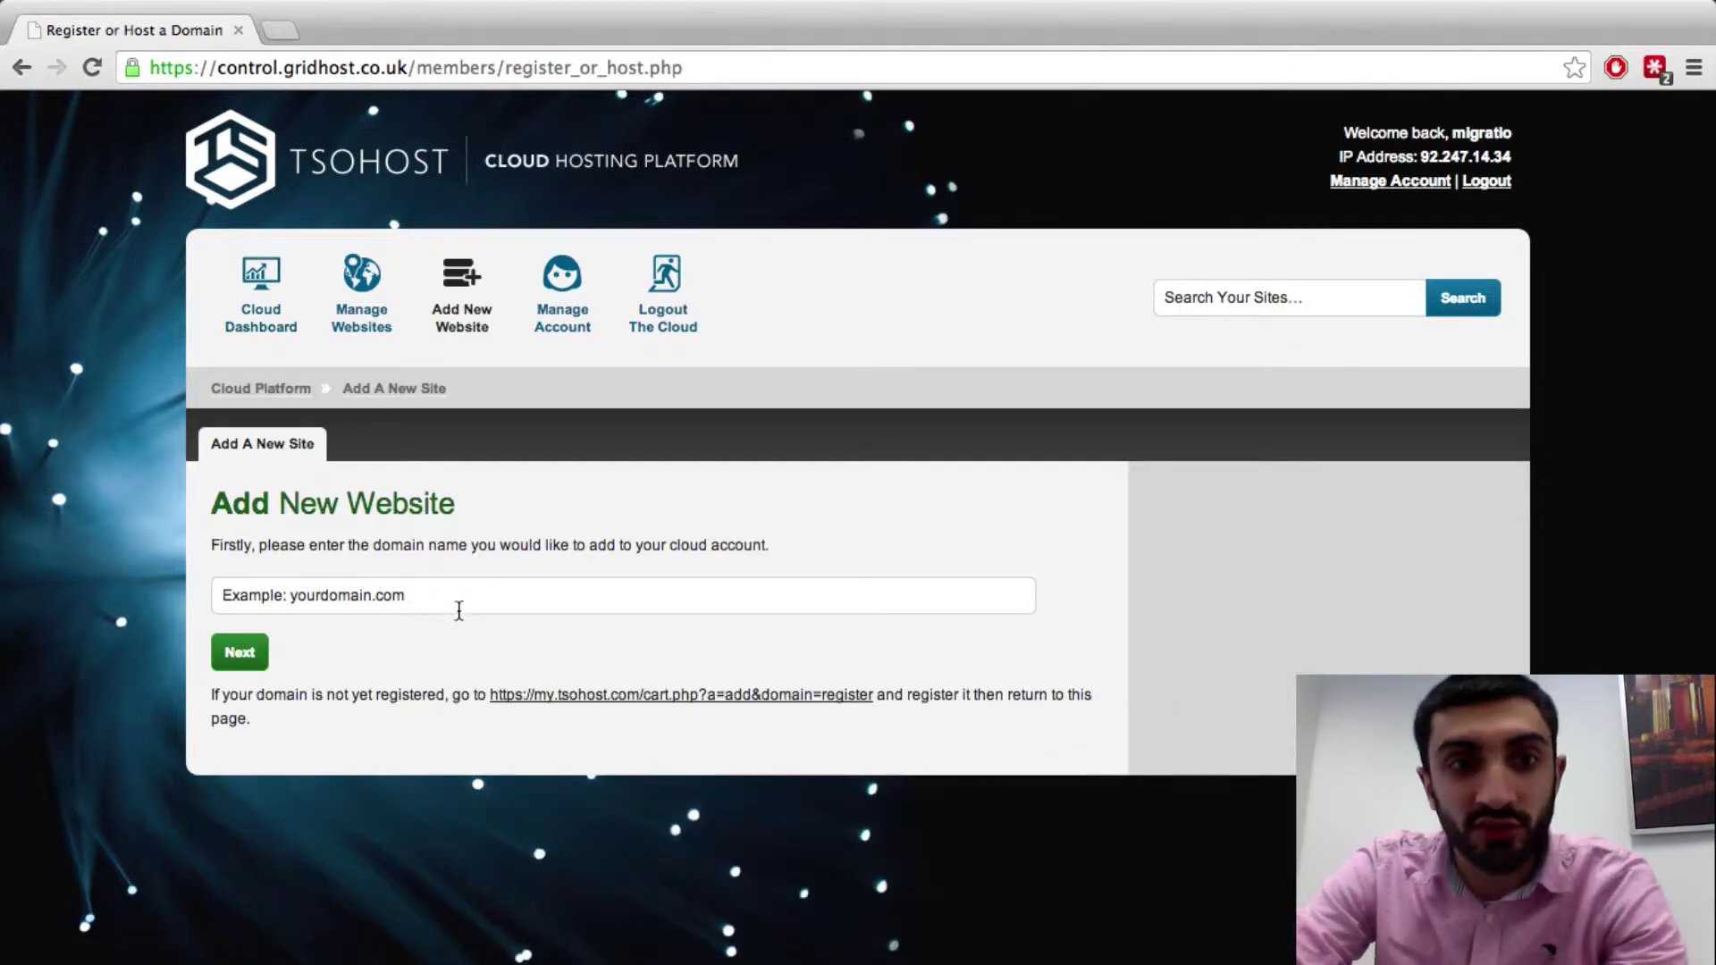
{"action": "left_click", "coordinate": [458, 611]}
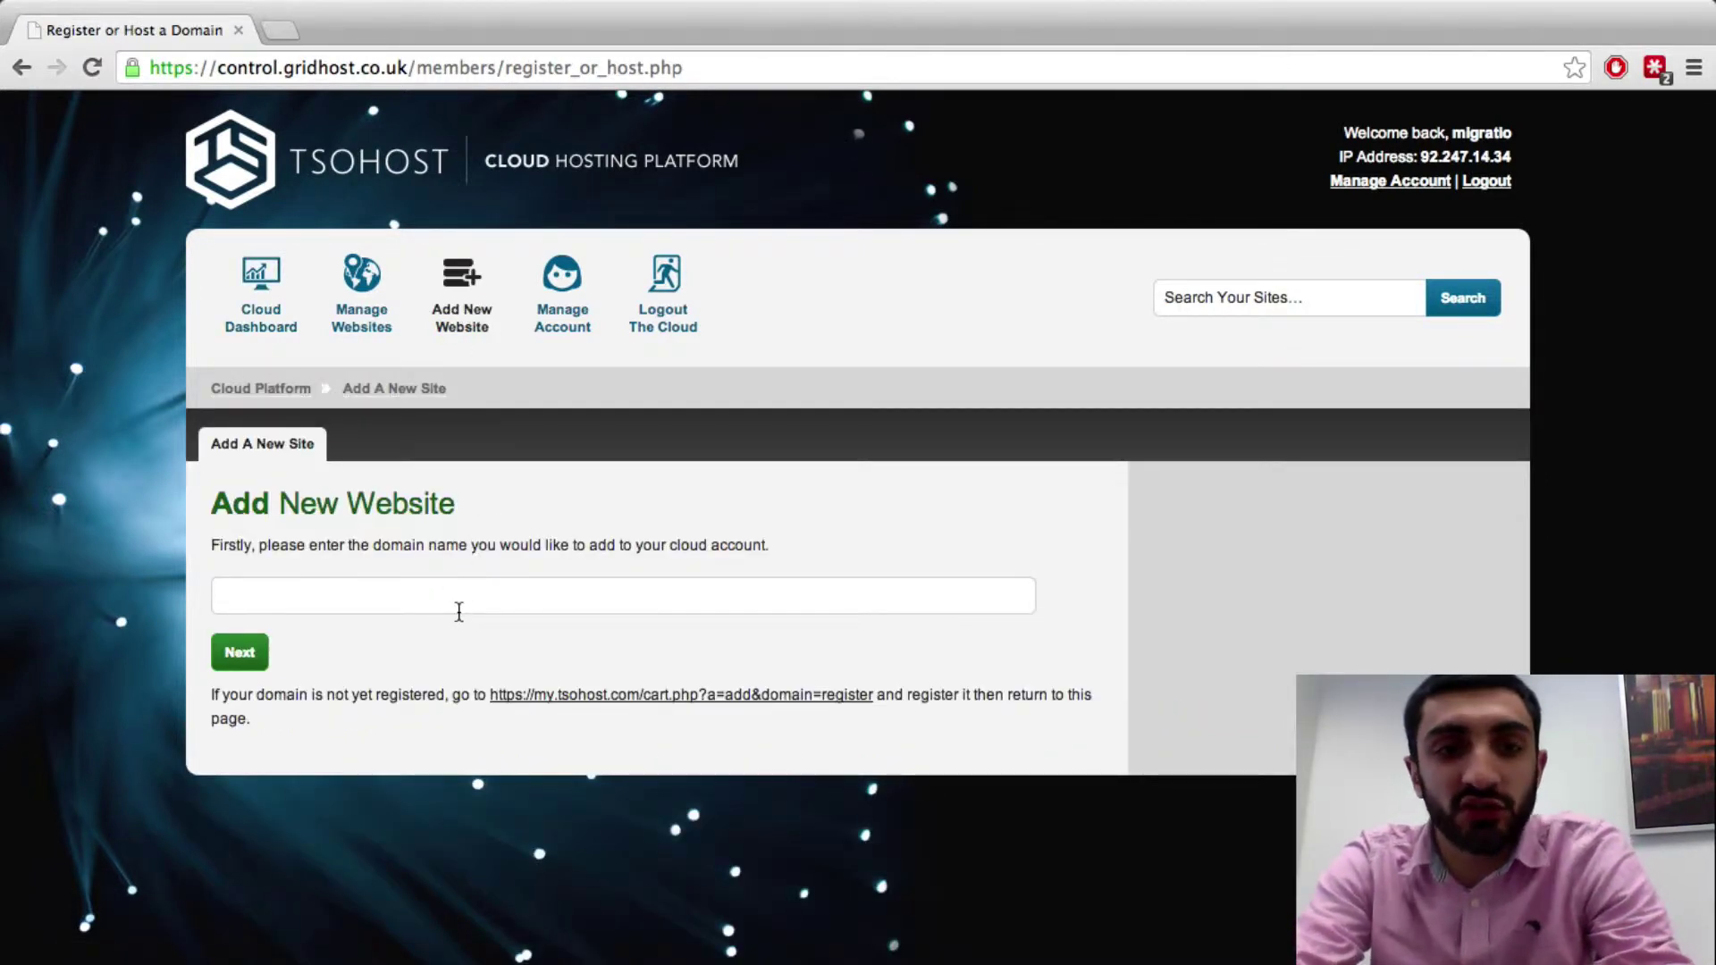
{"action": "type", "text": "migrationtest."}
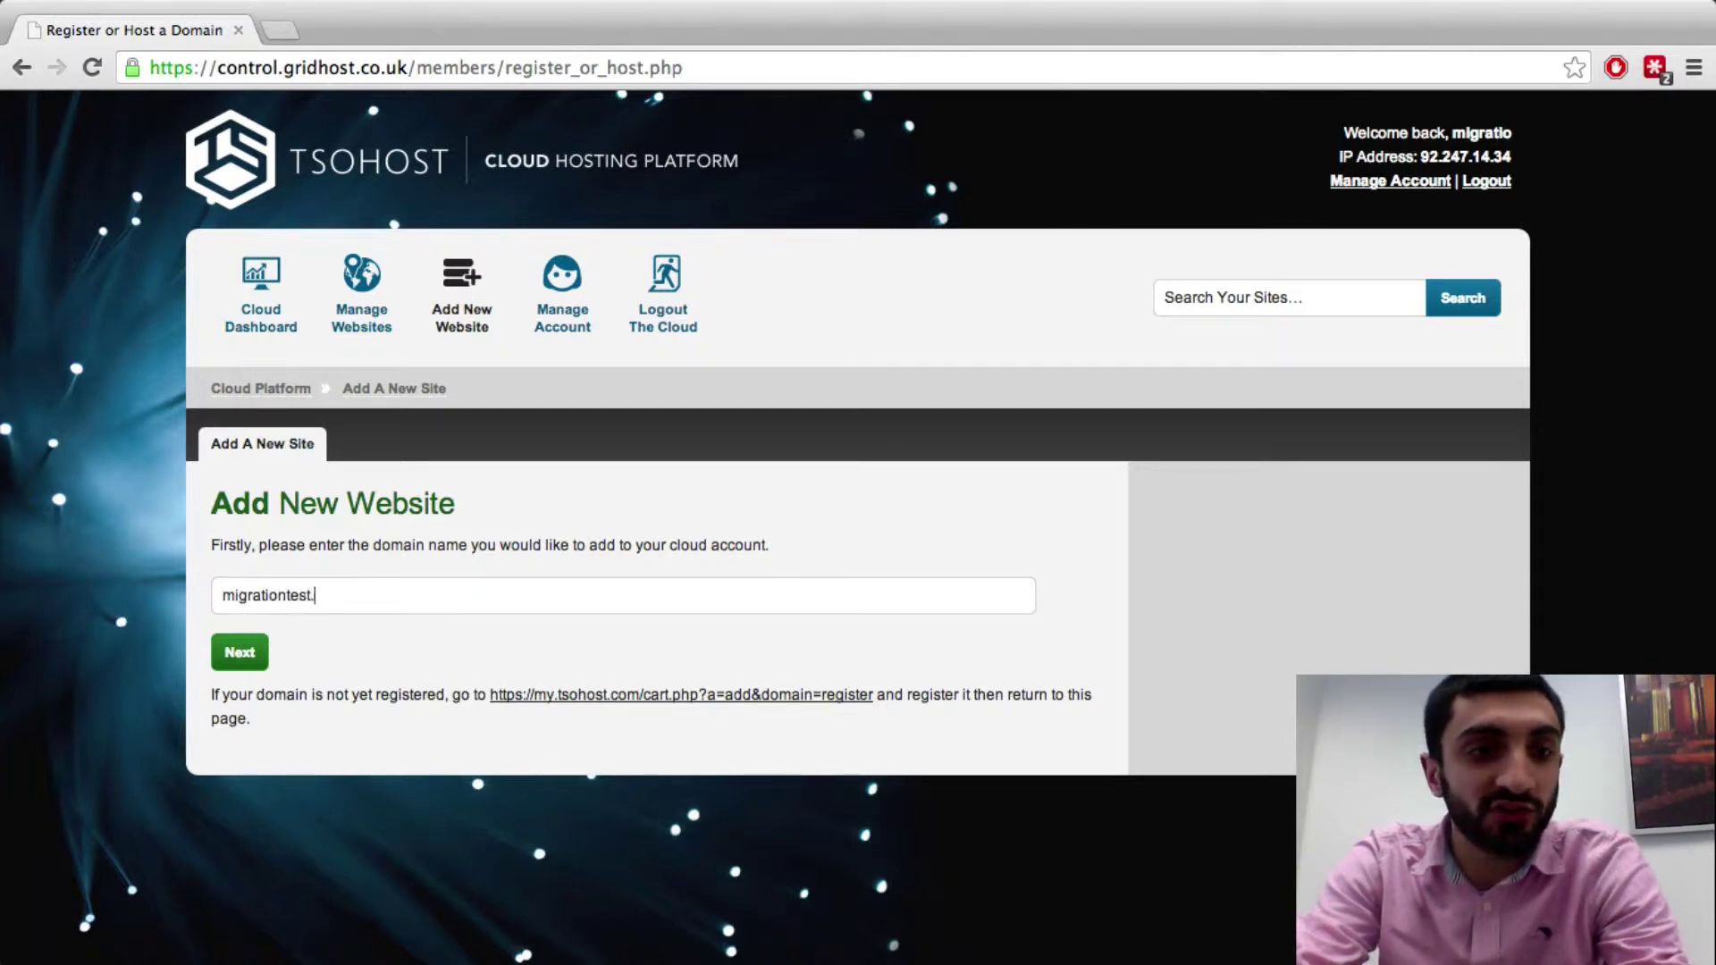
{"action": "type", "text": "com"}
{"action": "left_click", "coordinate": [264, 661]}
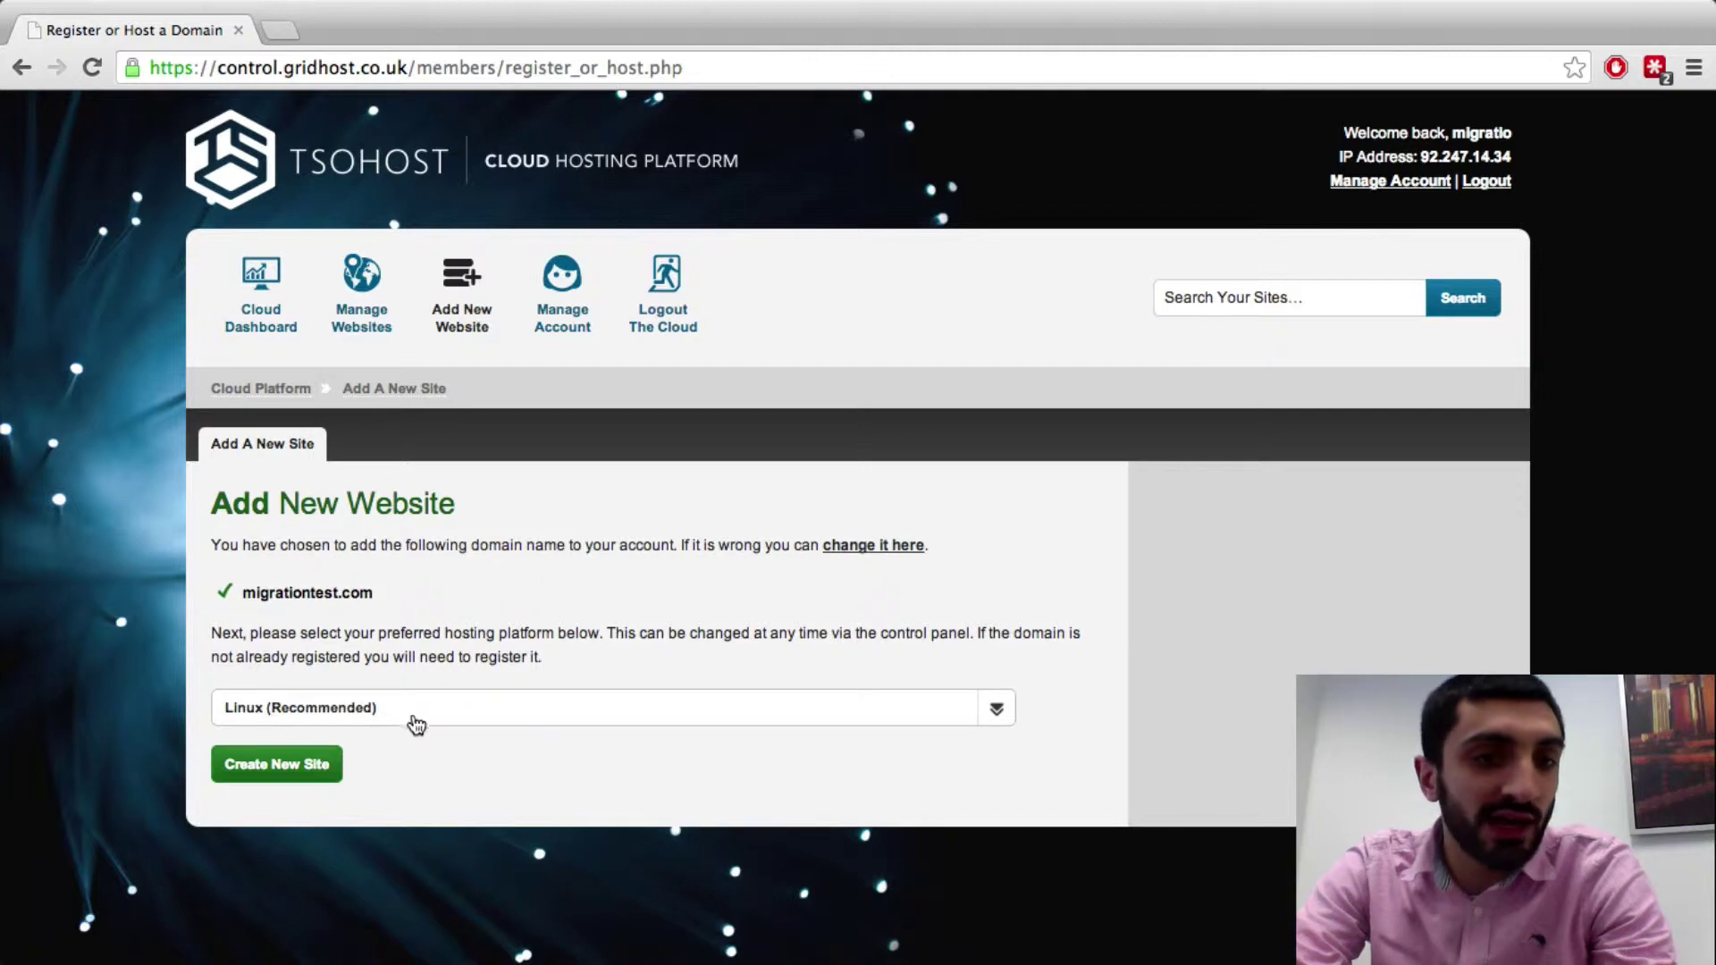
{"action": "left_click", "coordinate": [414, 721]}
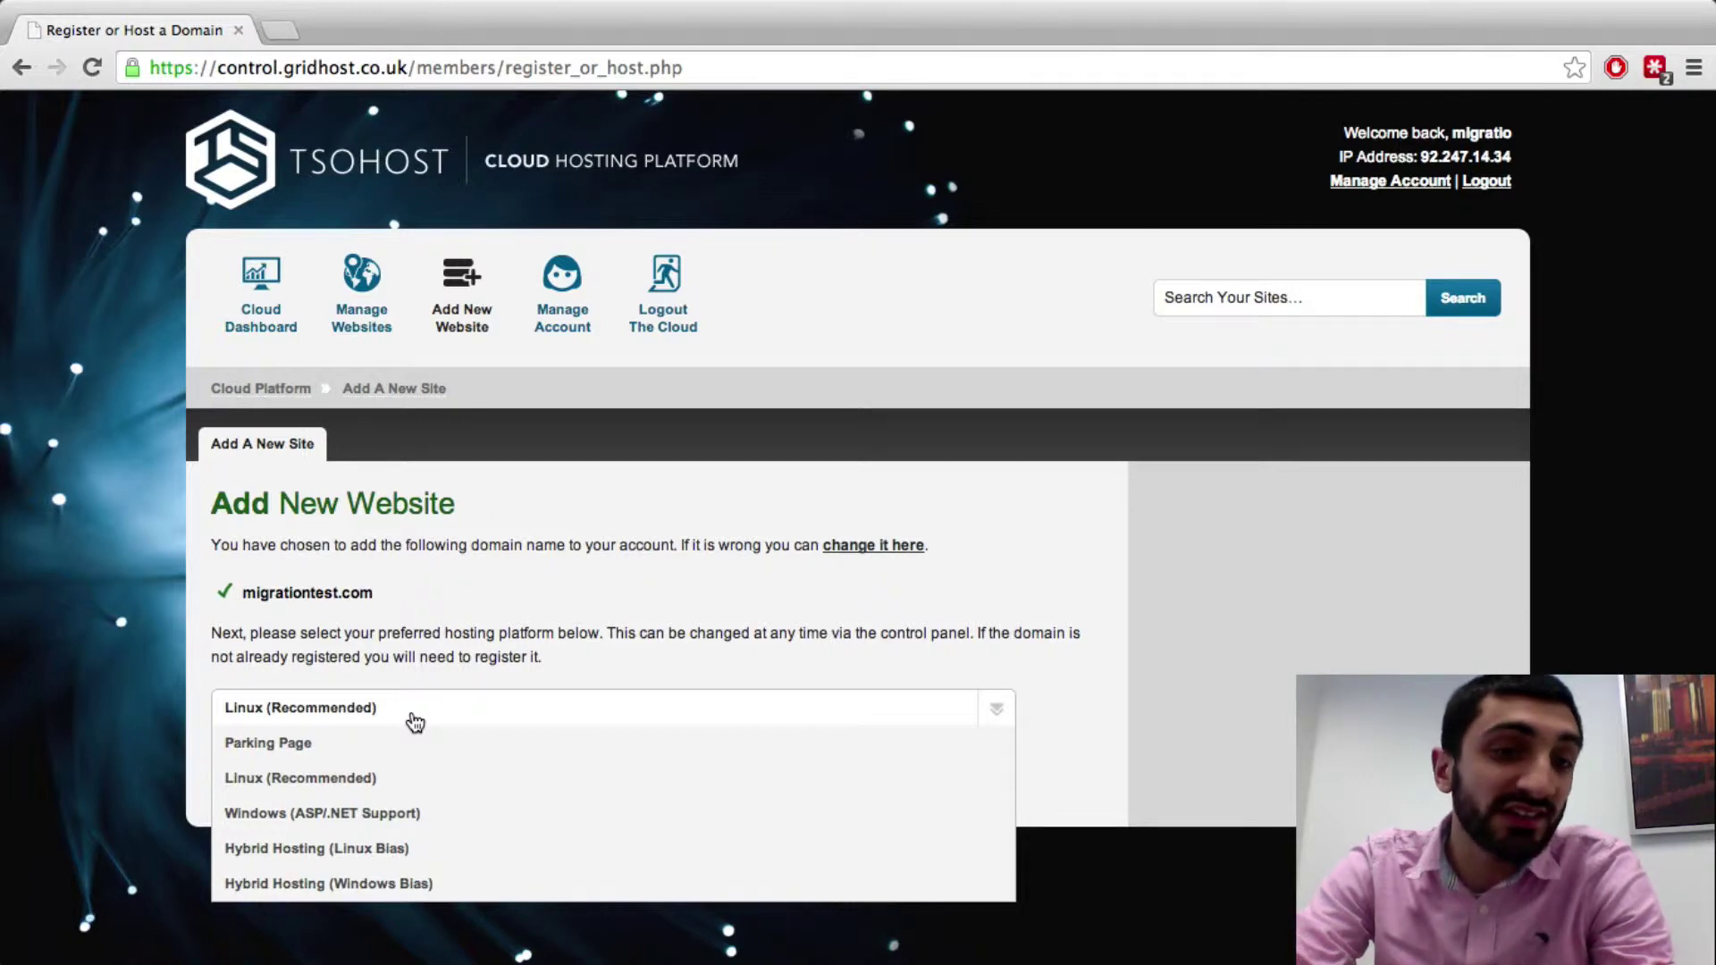
{"action": "left_click", "coordinate": [386, 791]}
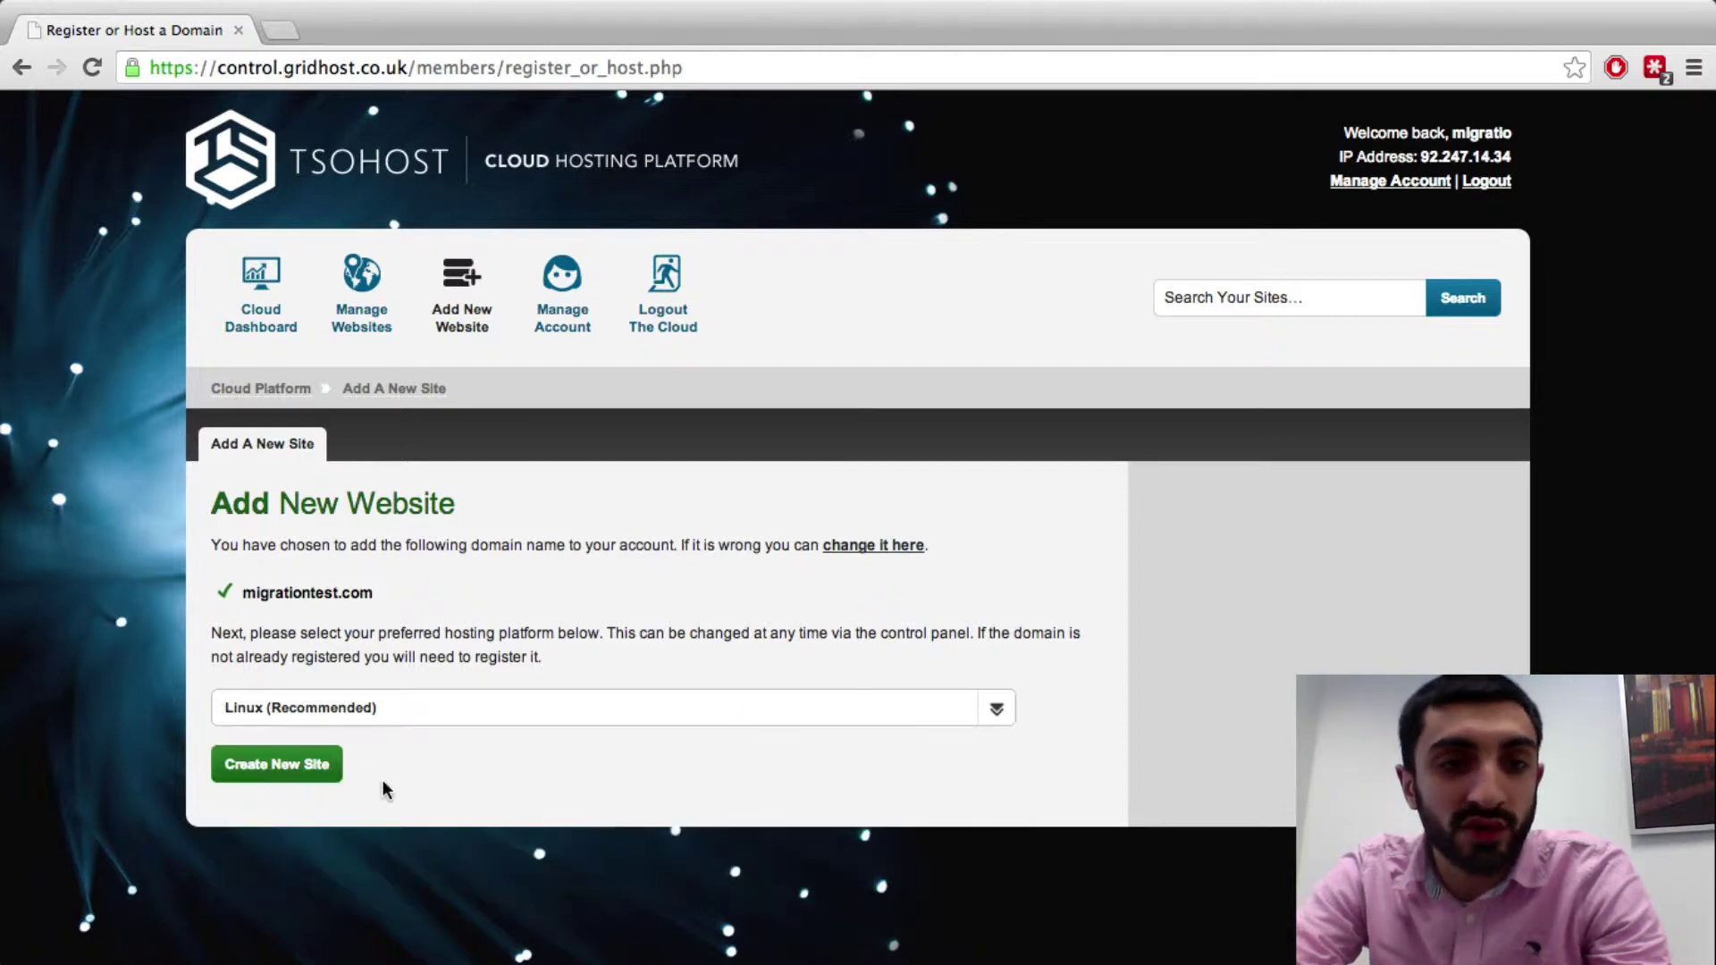
{"action": "left_click", "coordinate": [298, 768]}
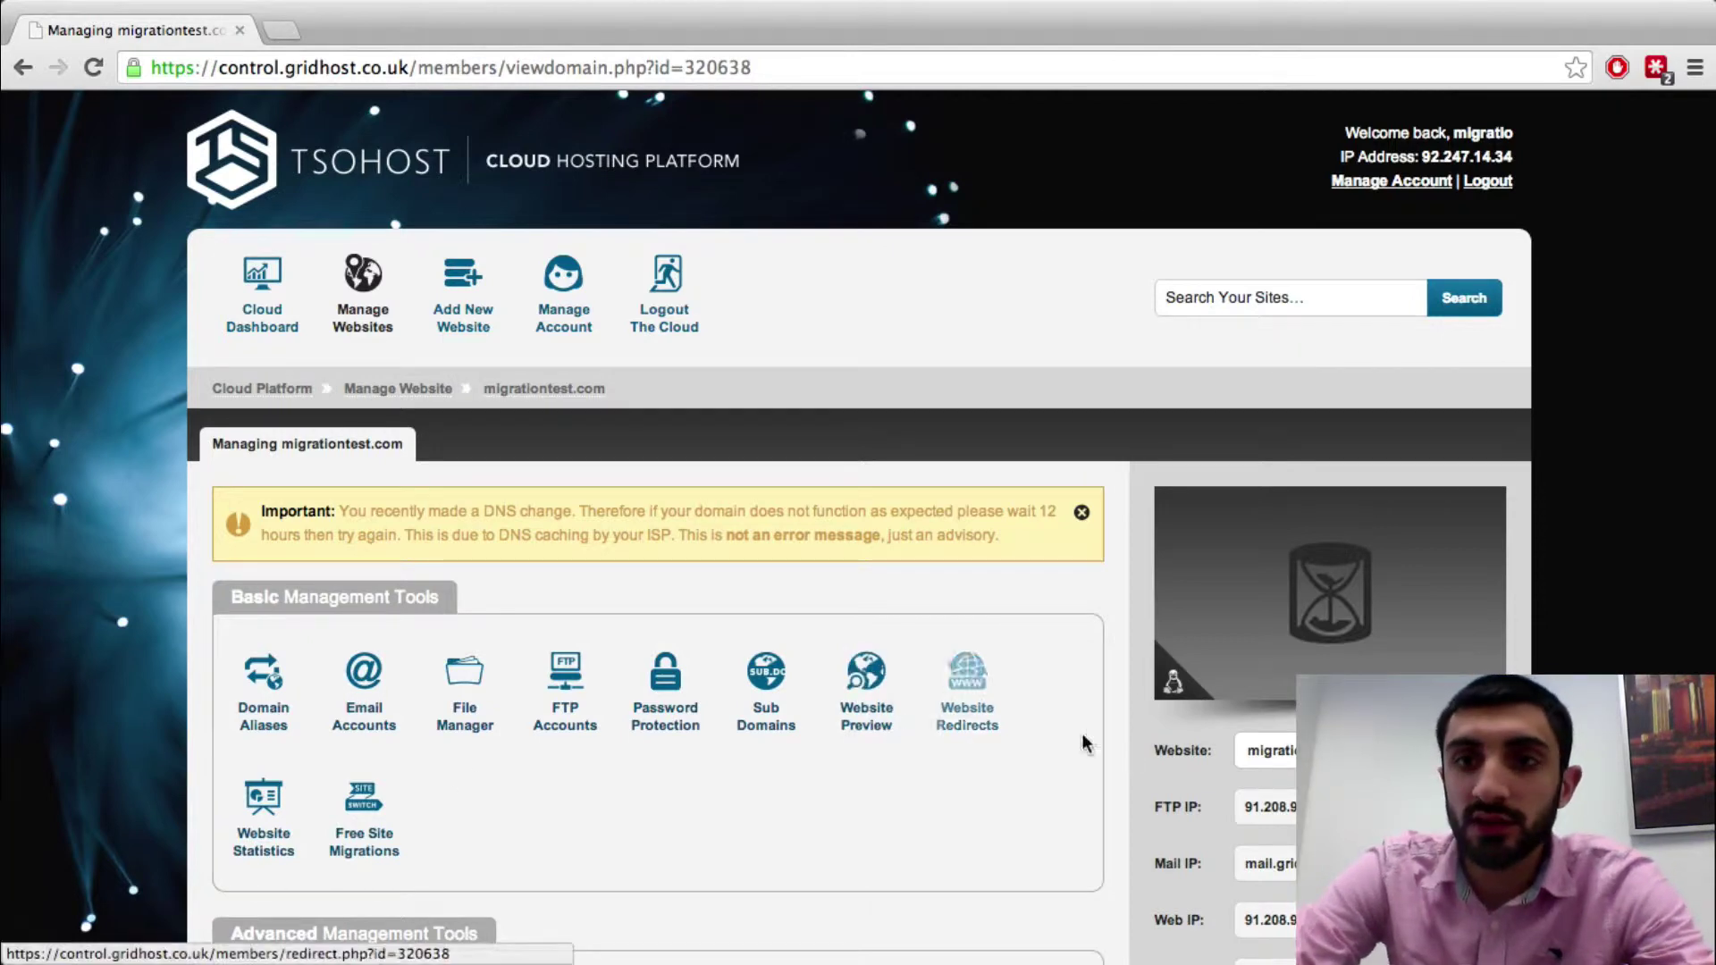
Scroll the migrationtest.com management page down to its Basic Management Tools
{"action": "scroll", "coordinate": [1282, 709], "scroll_direction": "down", "scroll_amount": 2}
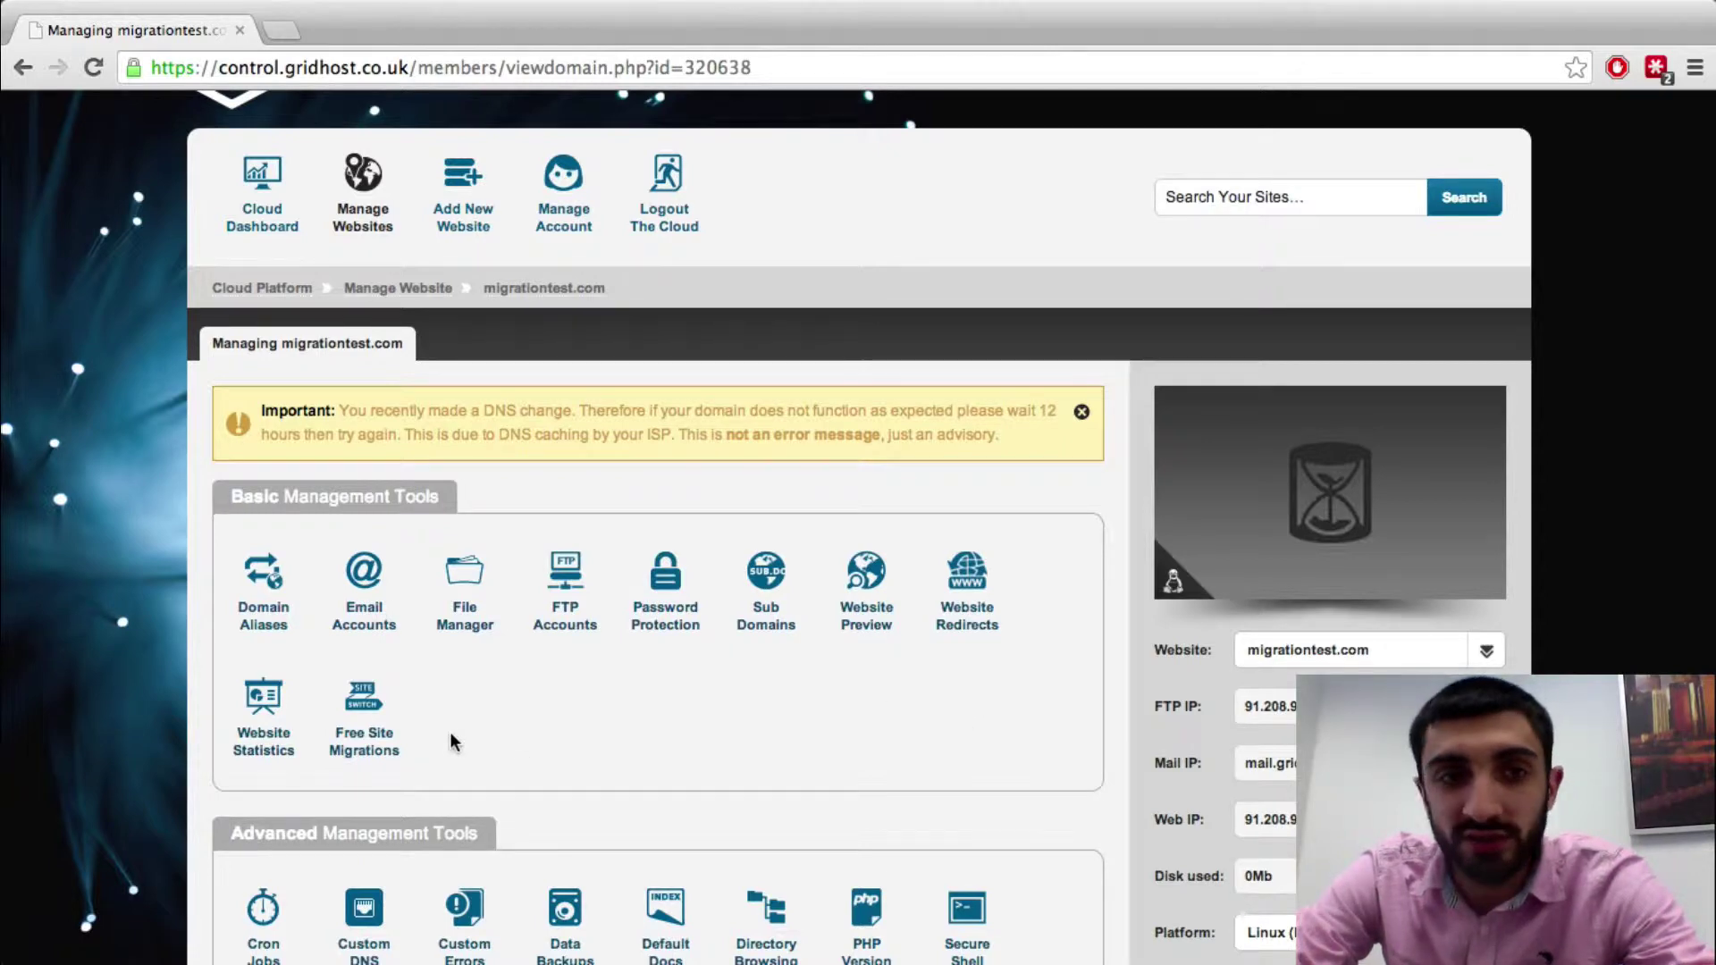
Open the Free Site Migrations request form and enter the requester's name and contact e-mail
{"action": "left_click", "coordinate": [378, 742]}
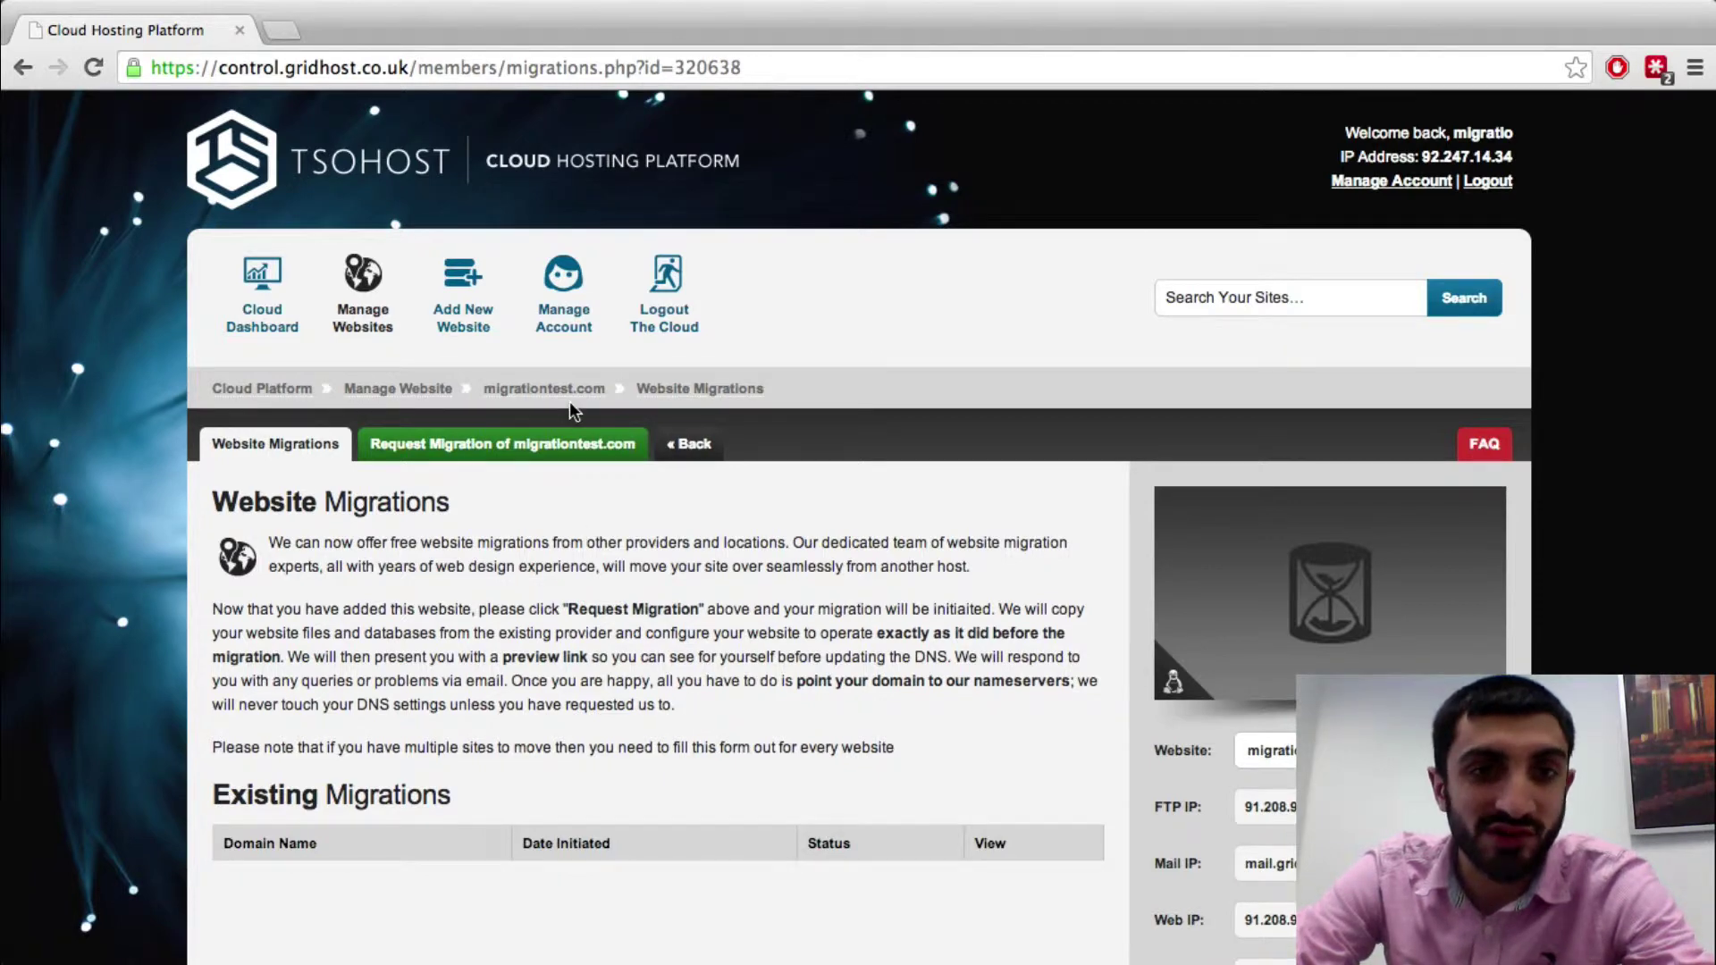
{"action": "left_click", "coordinate": [572, 445]}
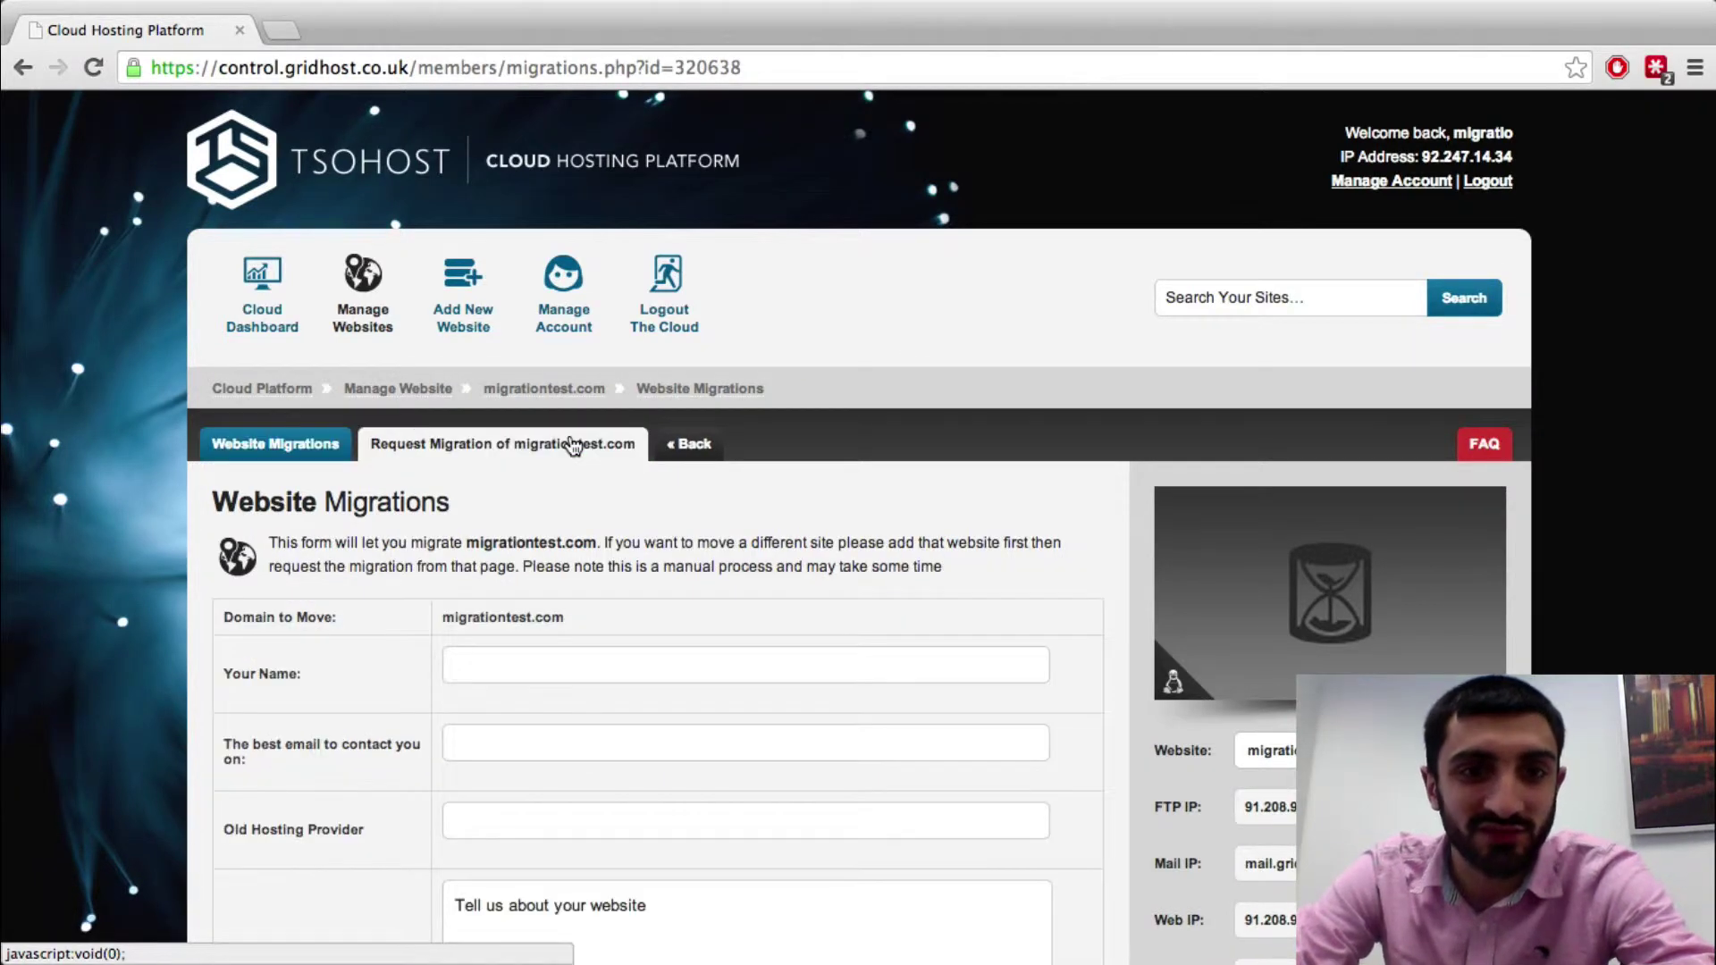
{"action": "left_click", "coordinate": [535, 672]}
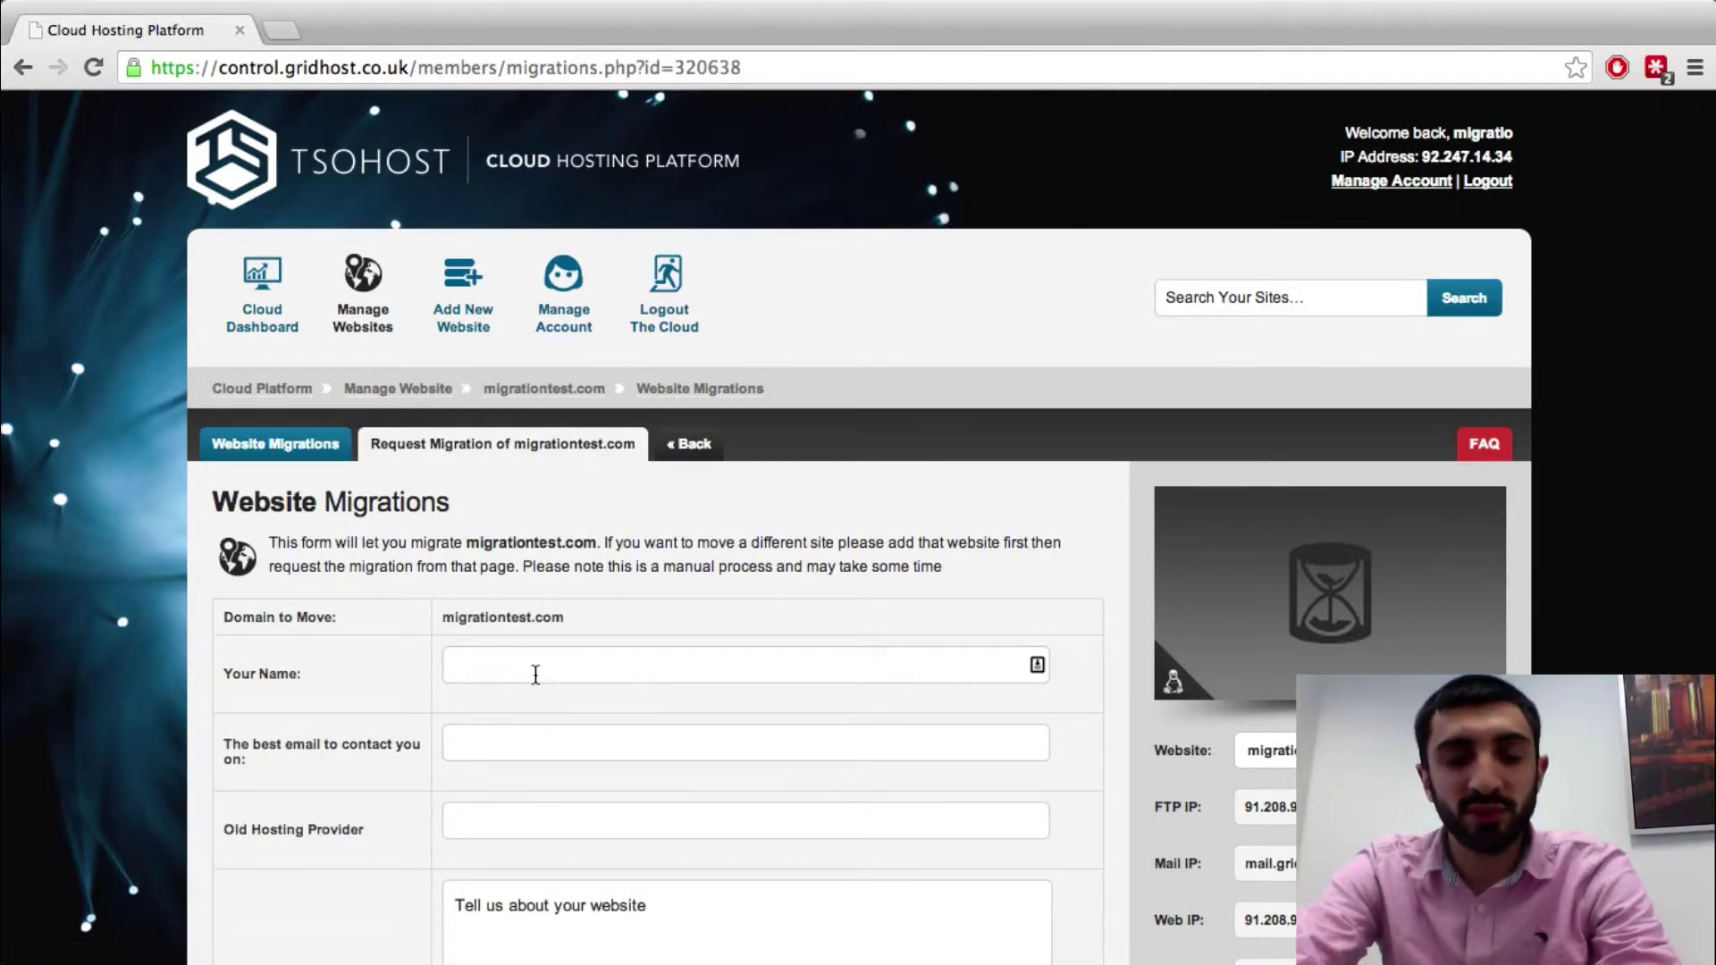
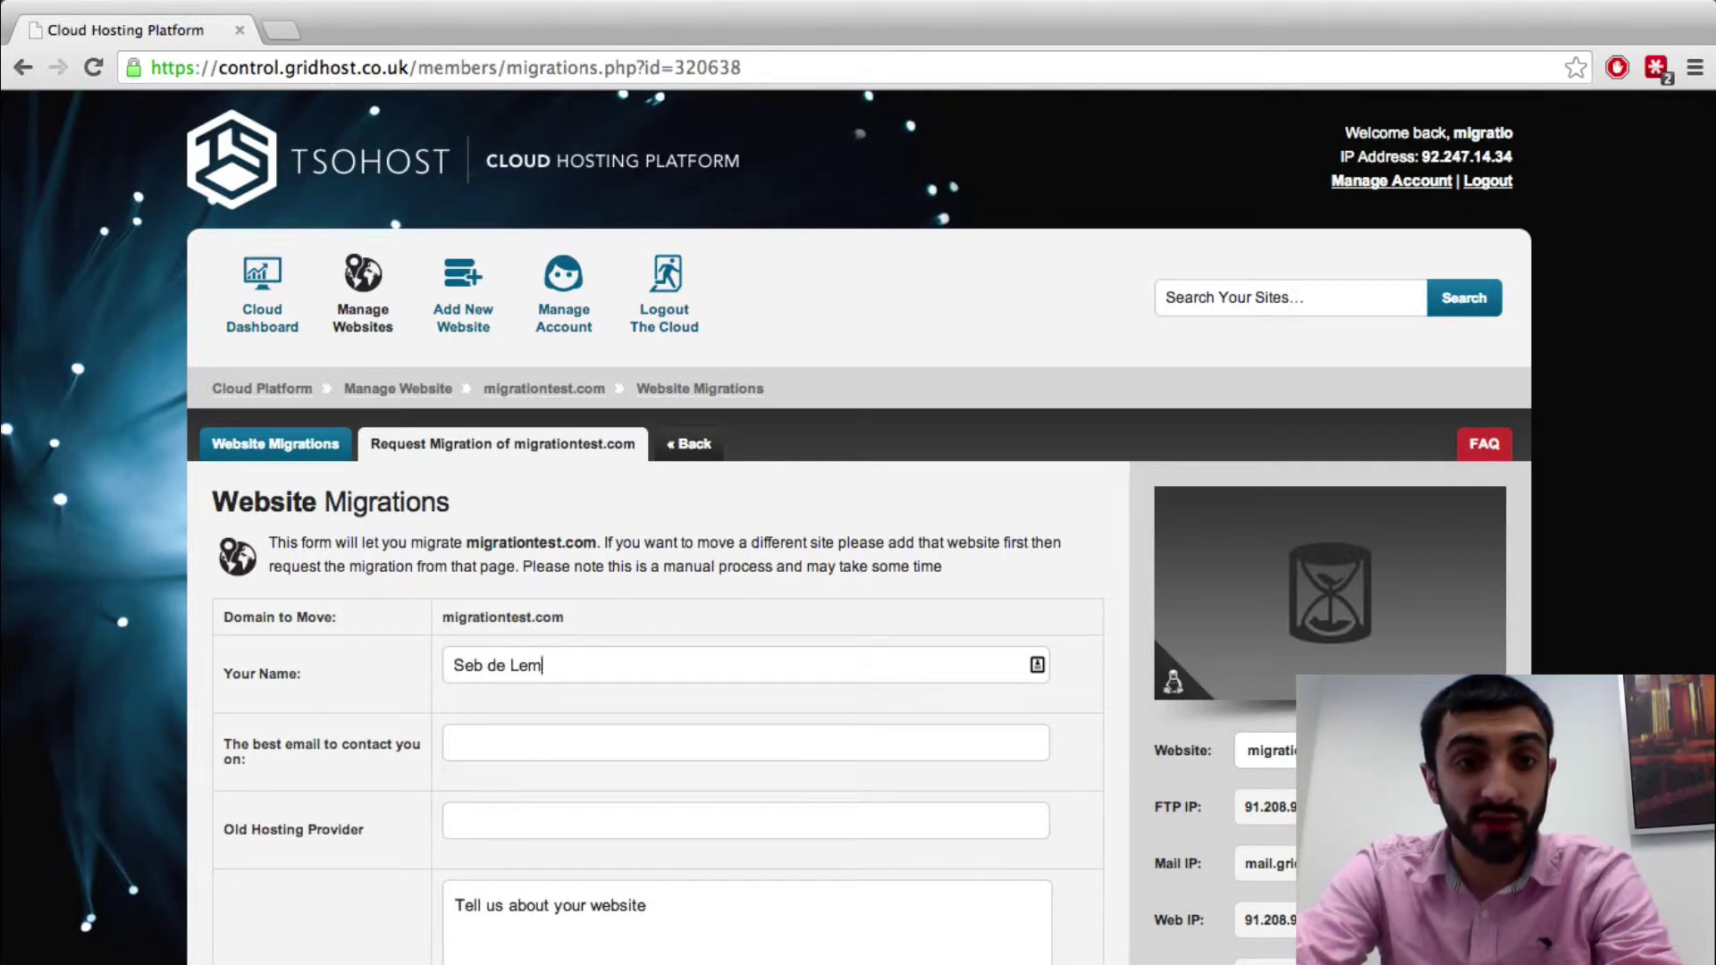
{"action": "left_click", "coordinate": [572, 742]}
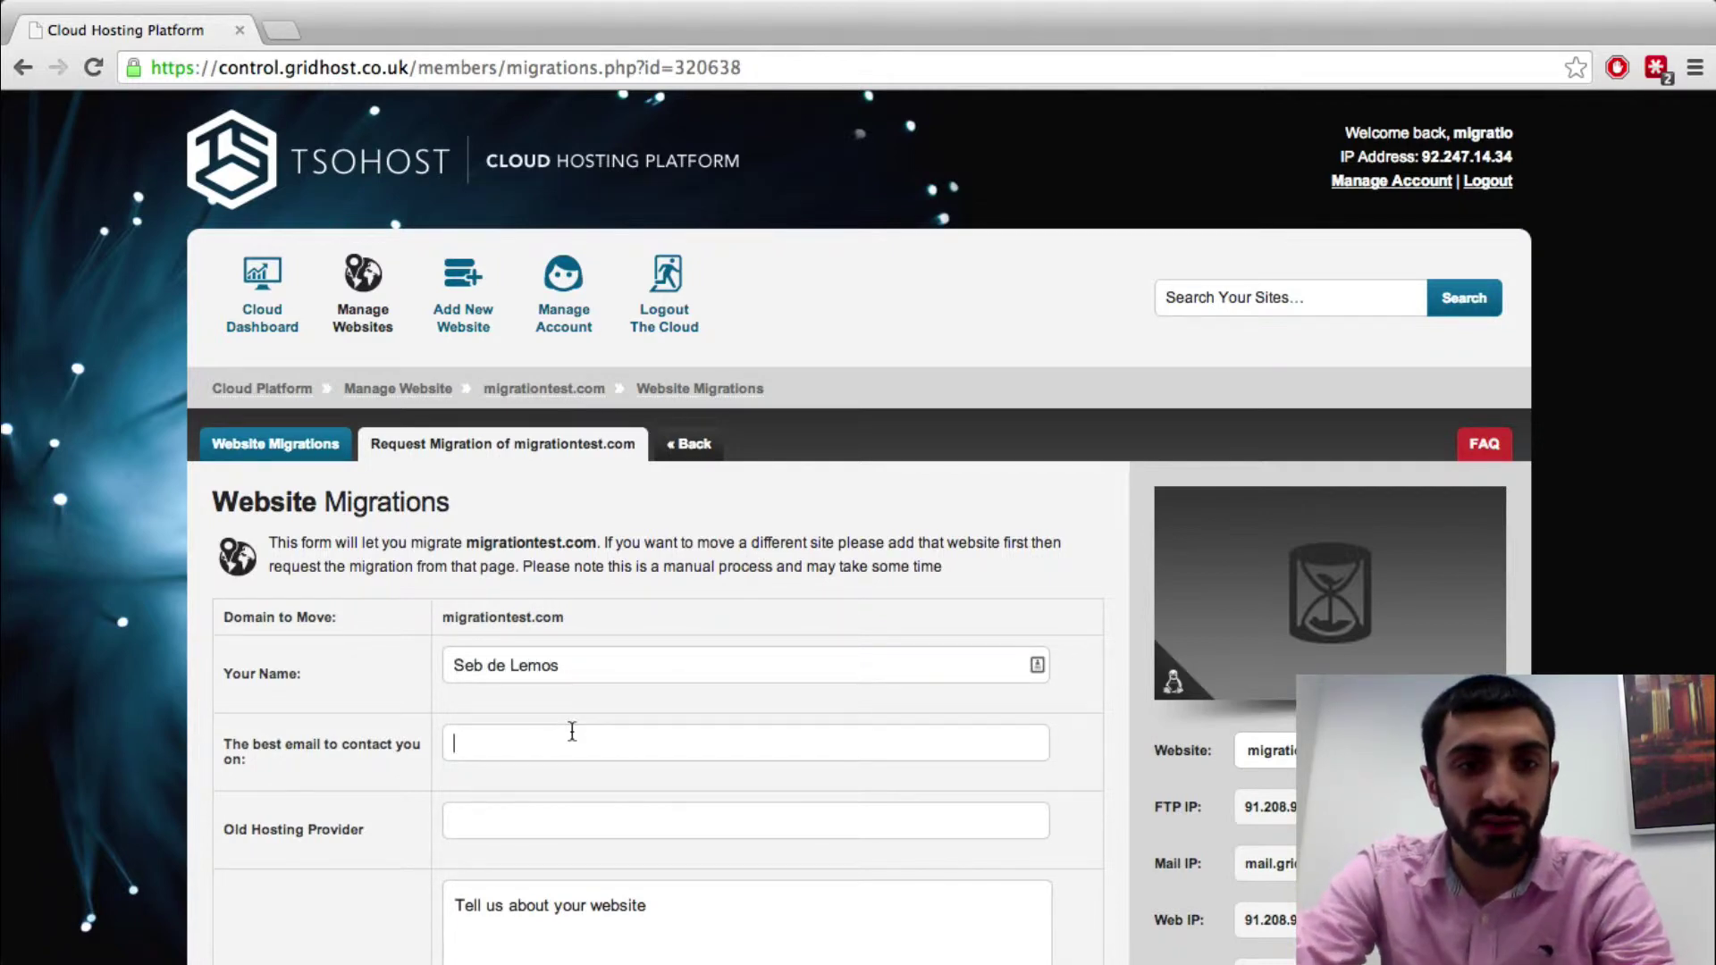
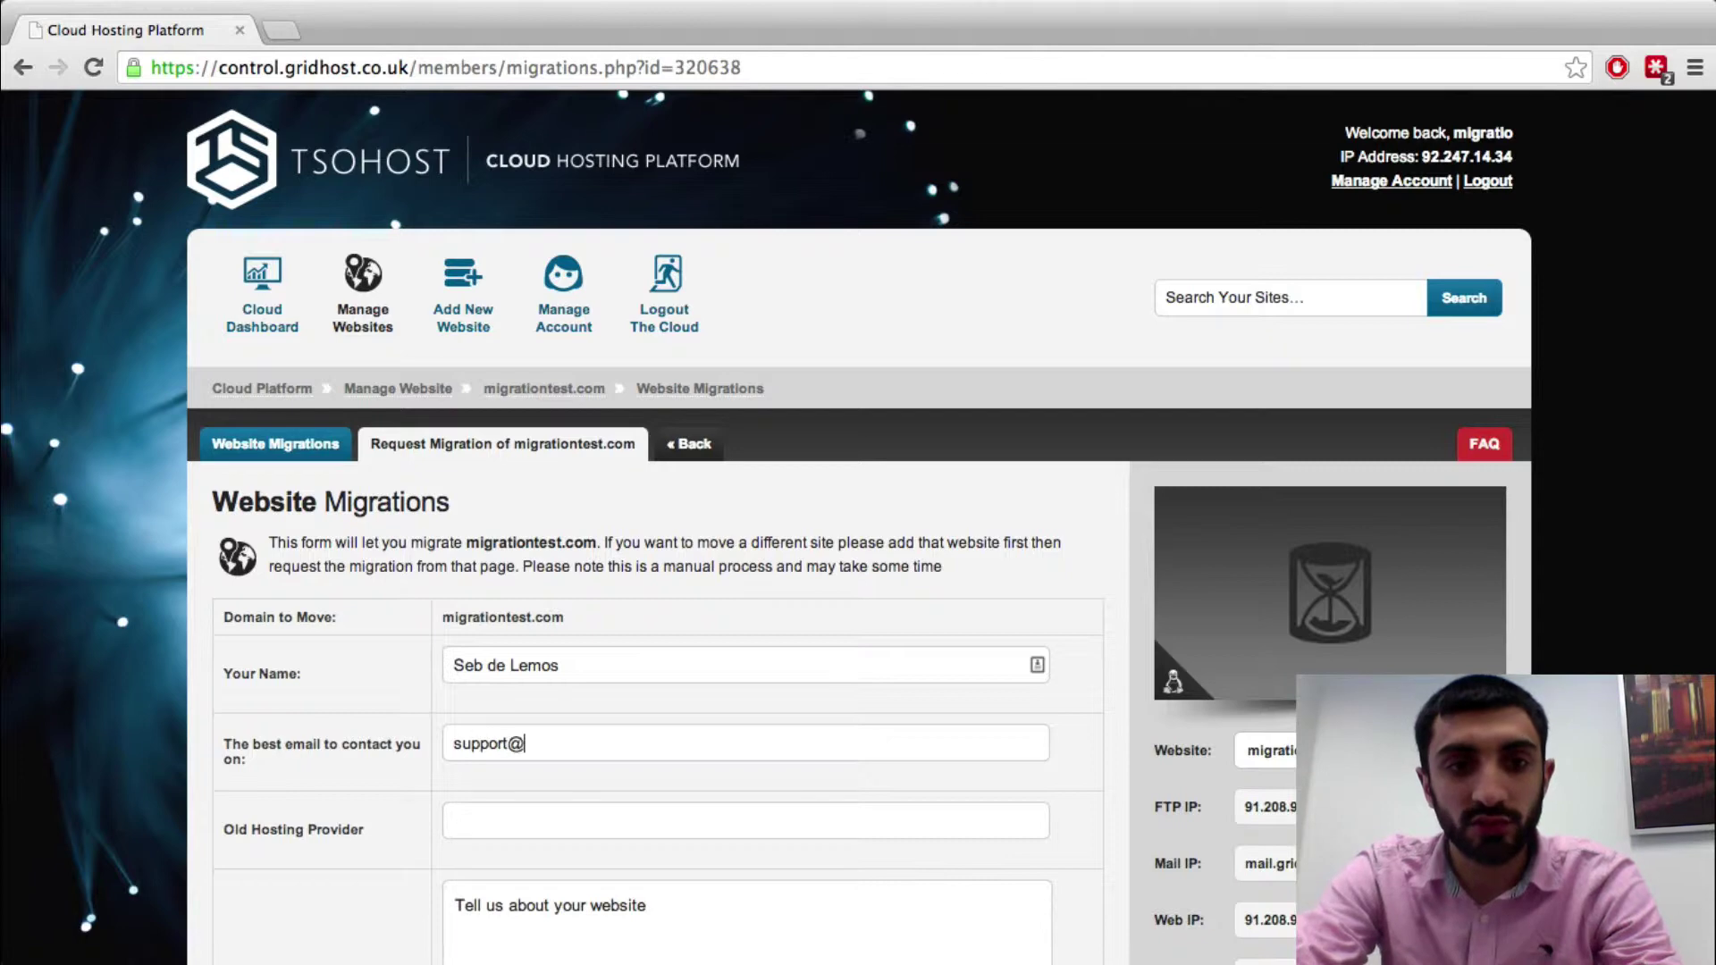
Enter 'AnotherHost' as the old hosting provider and move to the description box
{"action": "left_click", "coordinate": [581, 826]}
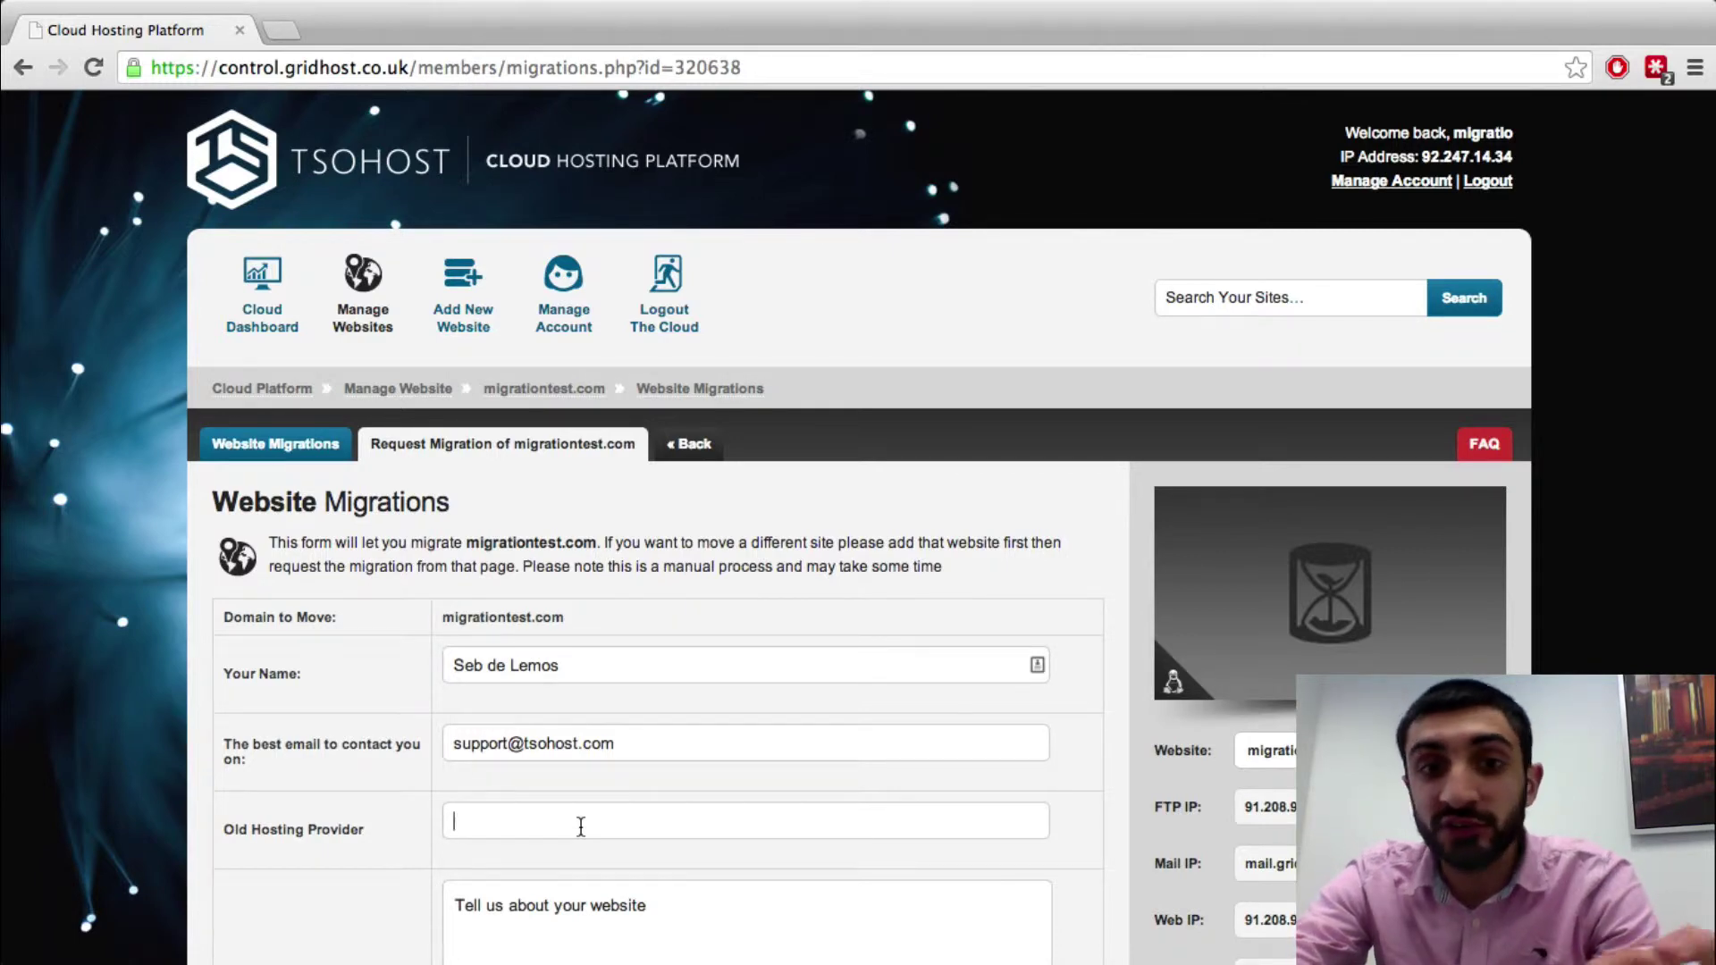
{"action": "type", "text": "AnotherHost"}
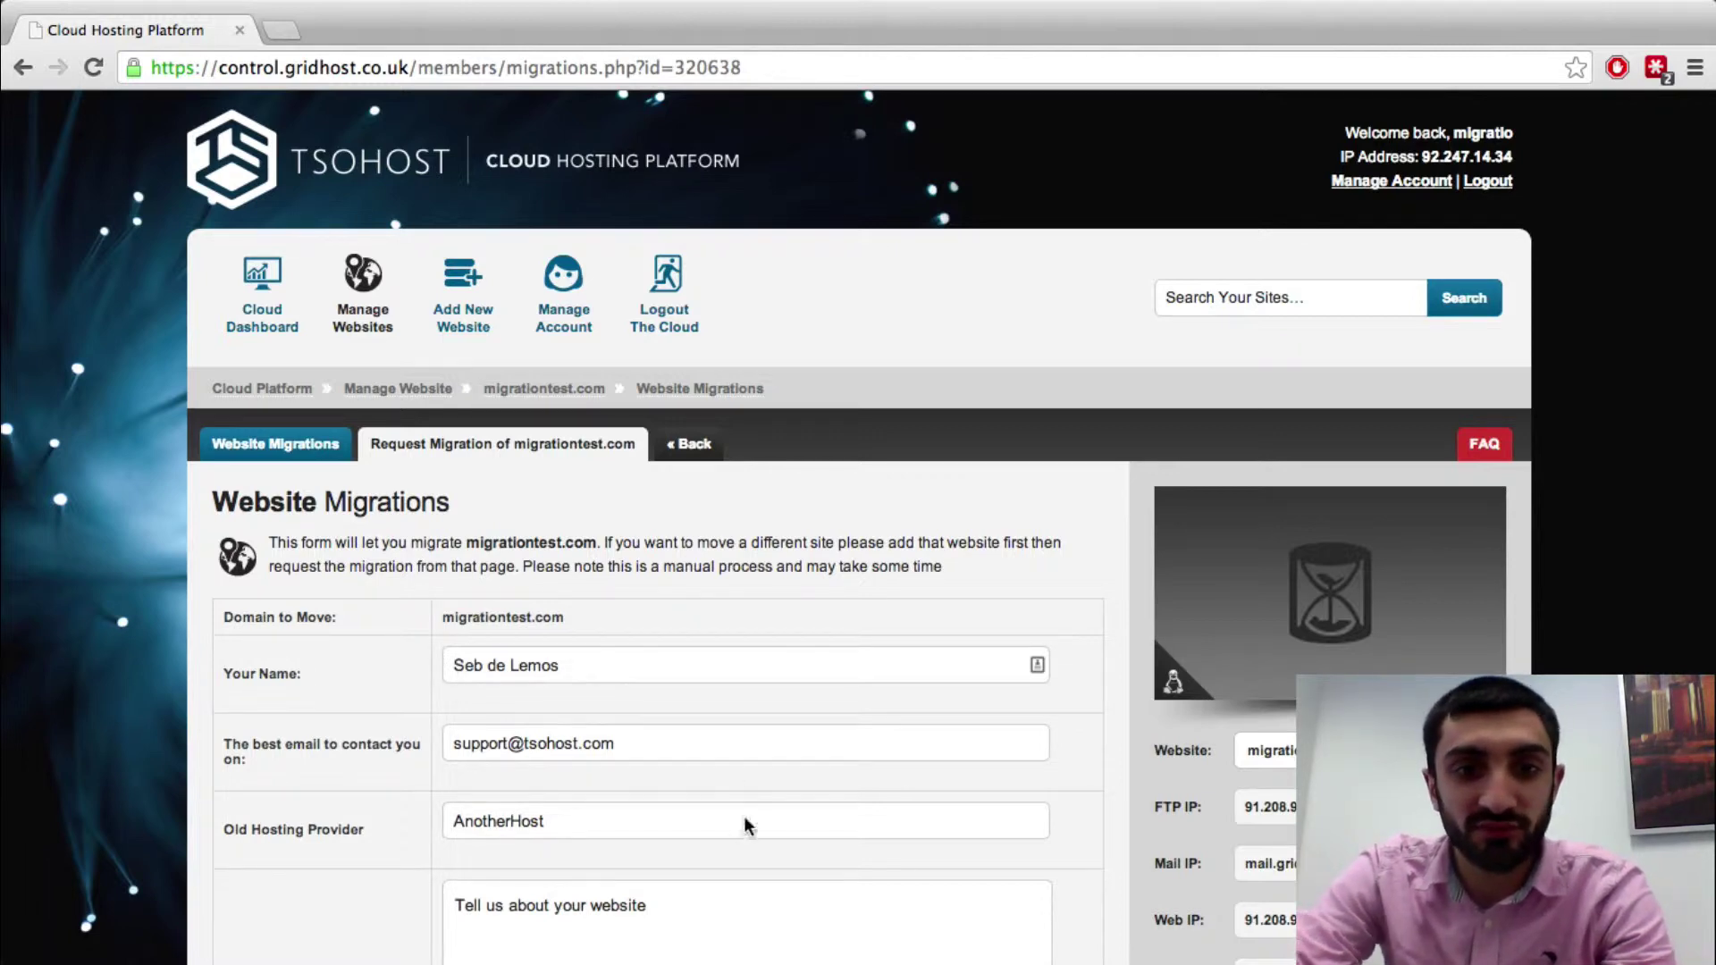
{"action": "left_click", "coordinate": [759, 907]}
Describe the site as a blog with a small shop in /shop/ that also needs migrating
{"action": "scroll", "coordinate": [1201, 461], "scroll_direction": "down", "scroll_amount": 2}
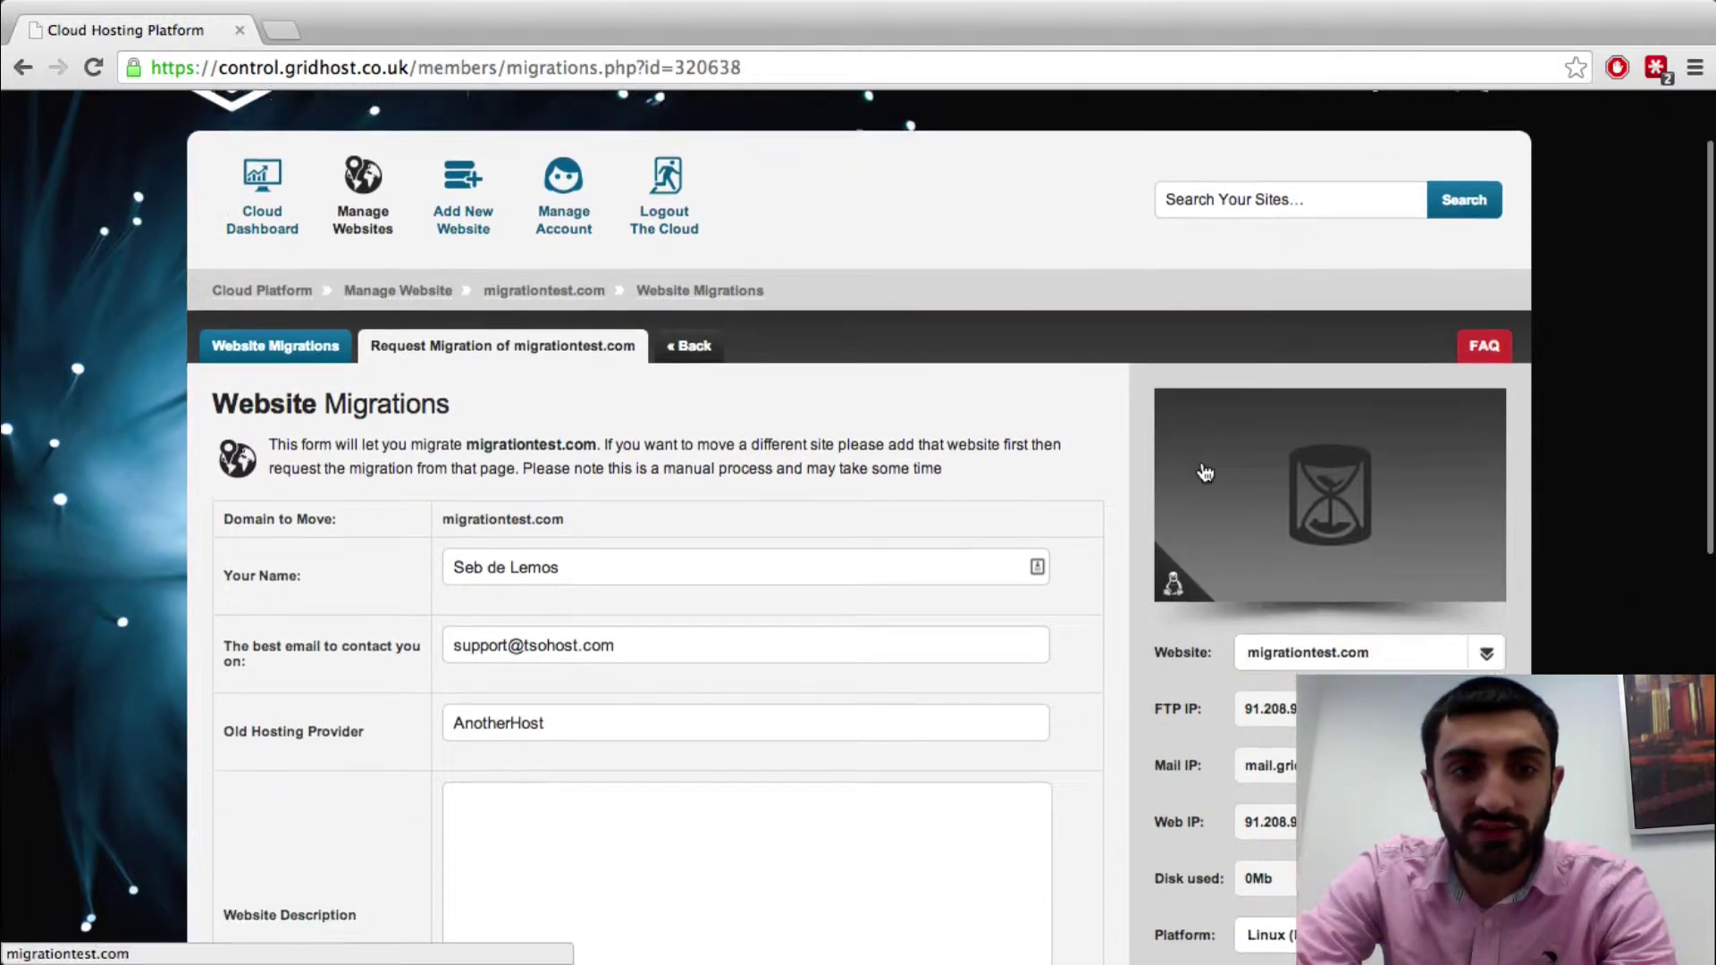
{"action": "scroll", "coordinate": [1203, 464], "scroll_direction": "down", "scroll_amount": 2}
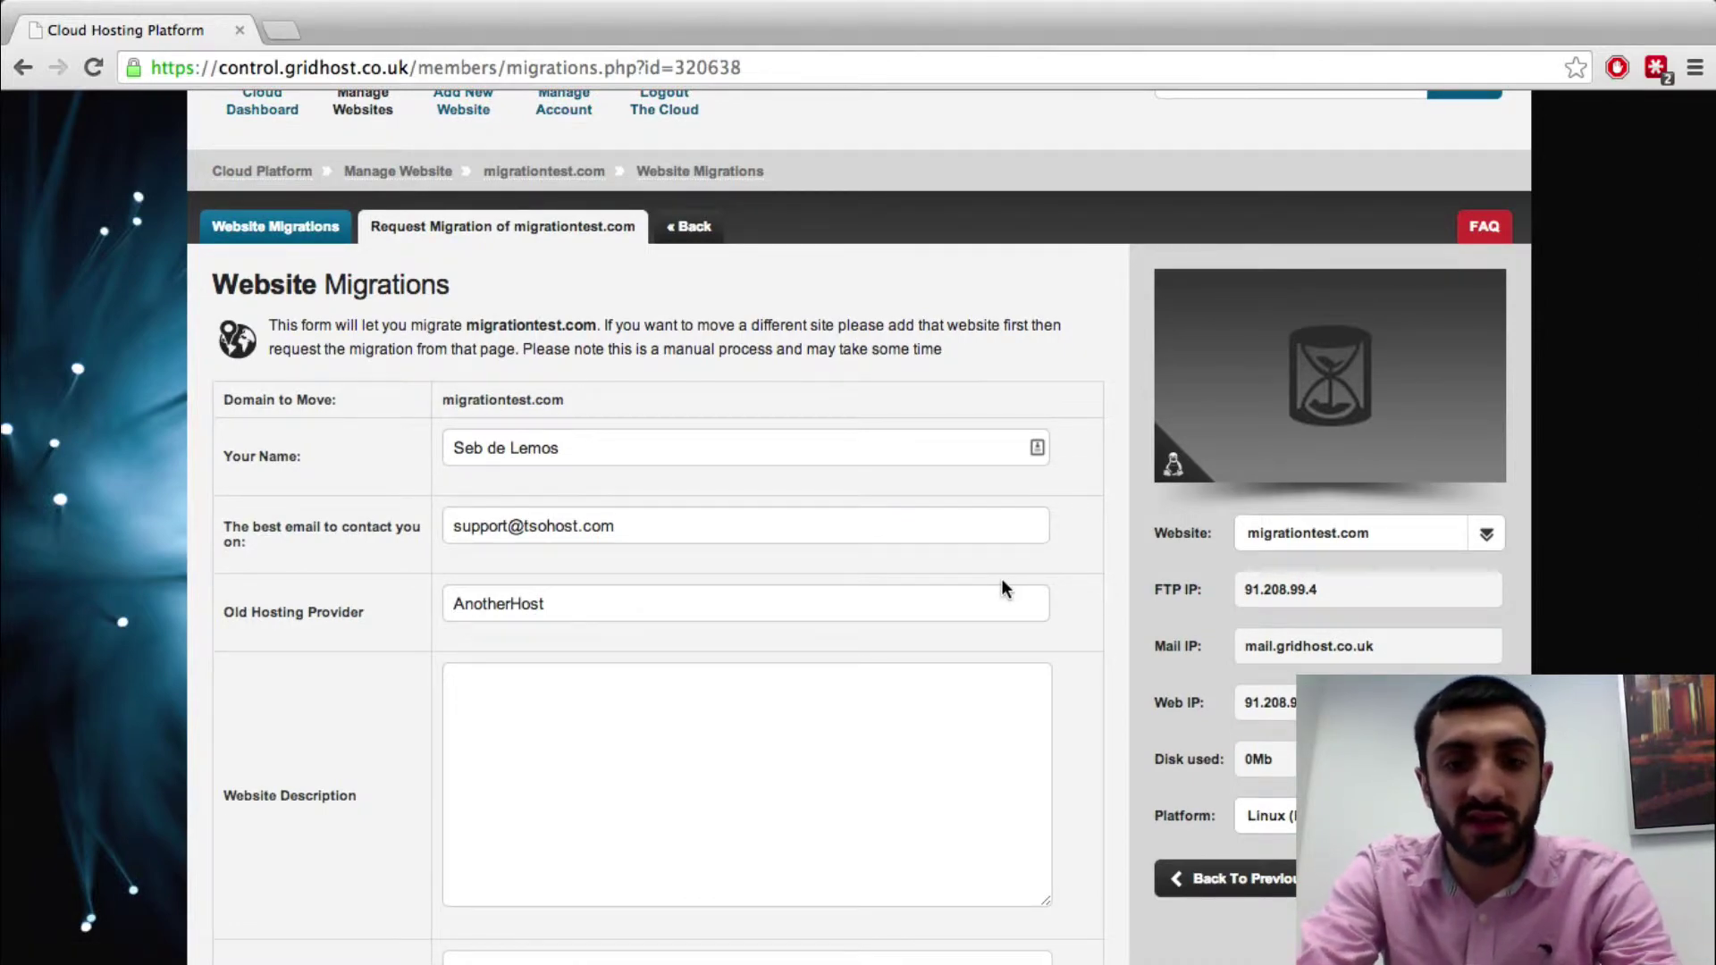
{"action": "type", "text": "This is a"}
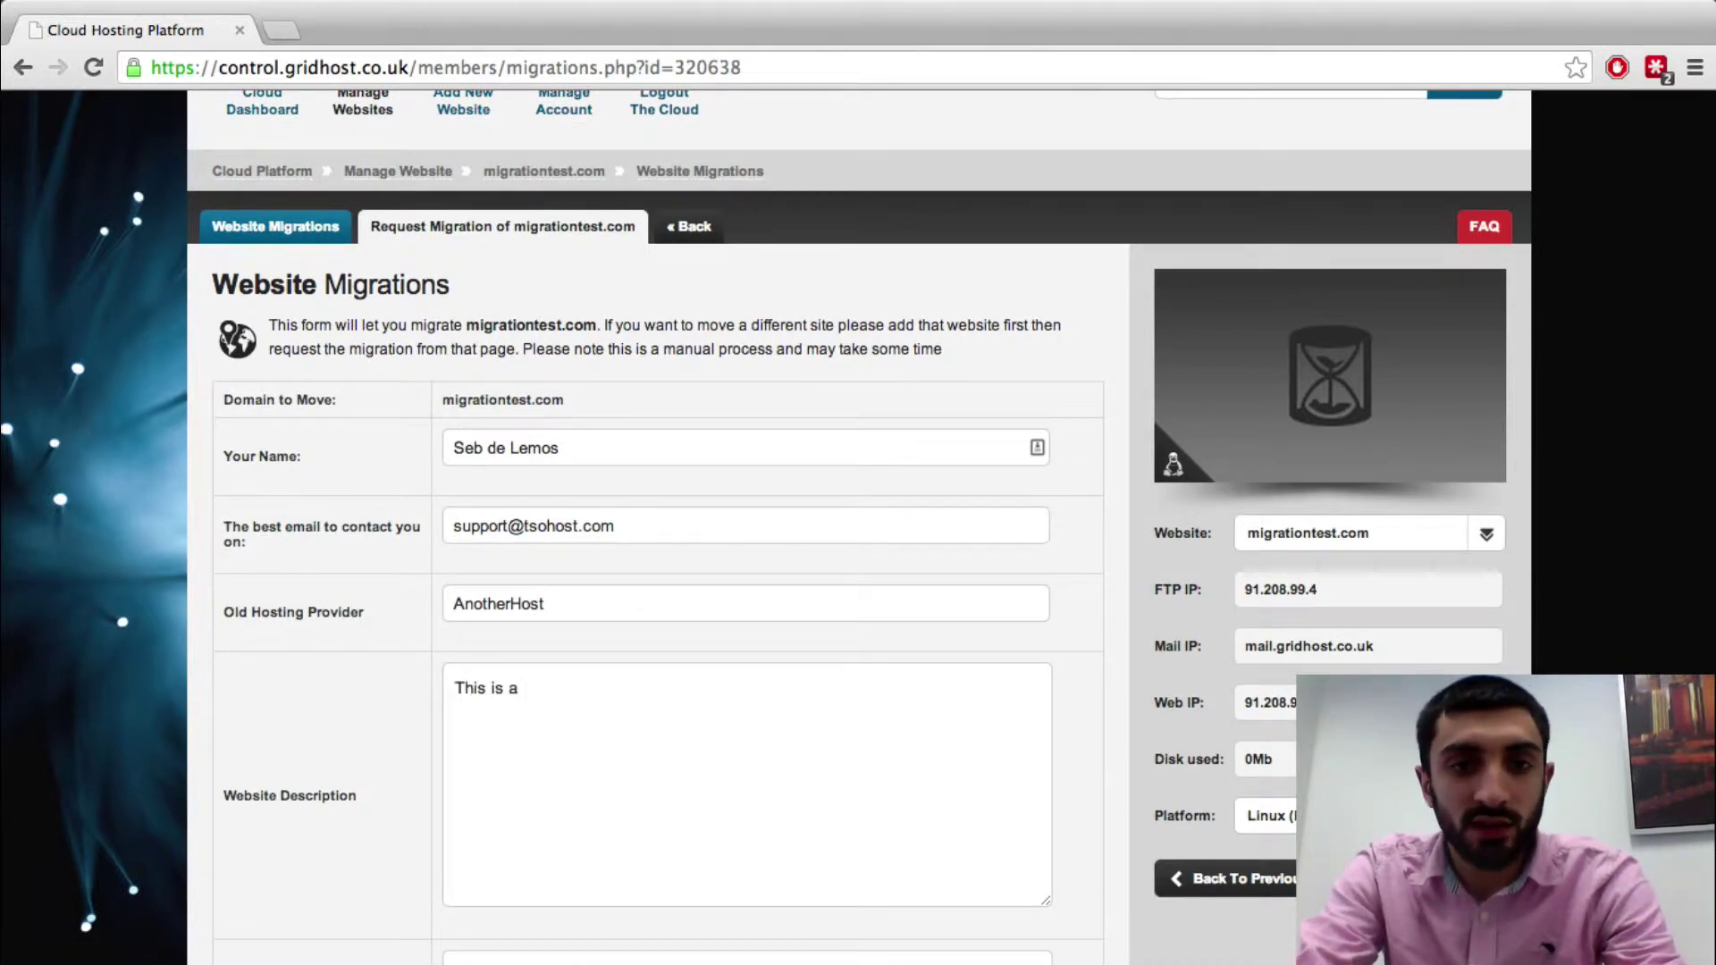
{"action": "type", "text": " blog I have w"}
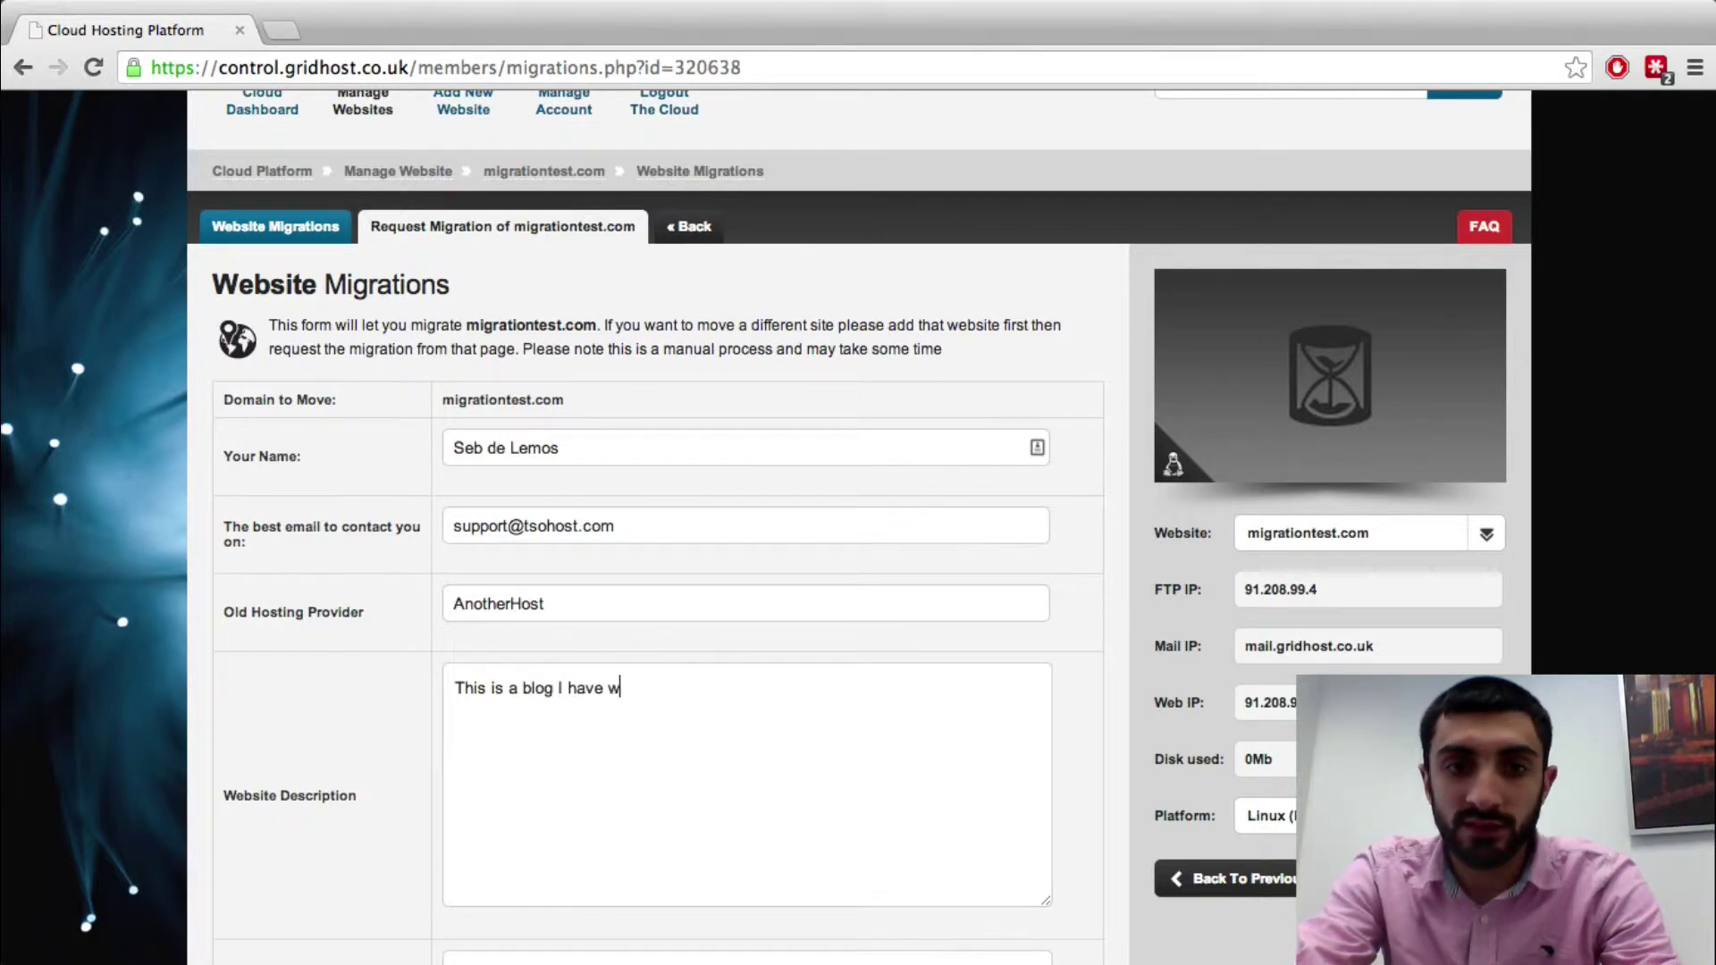
{"action": "type", "text": "ritten, but also i"}
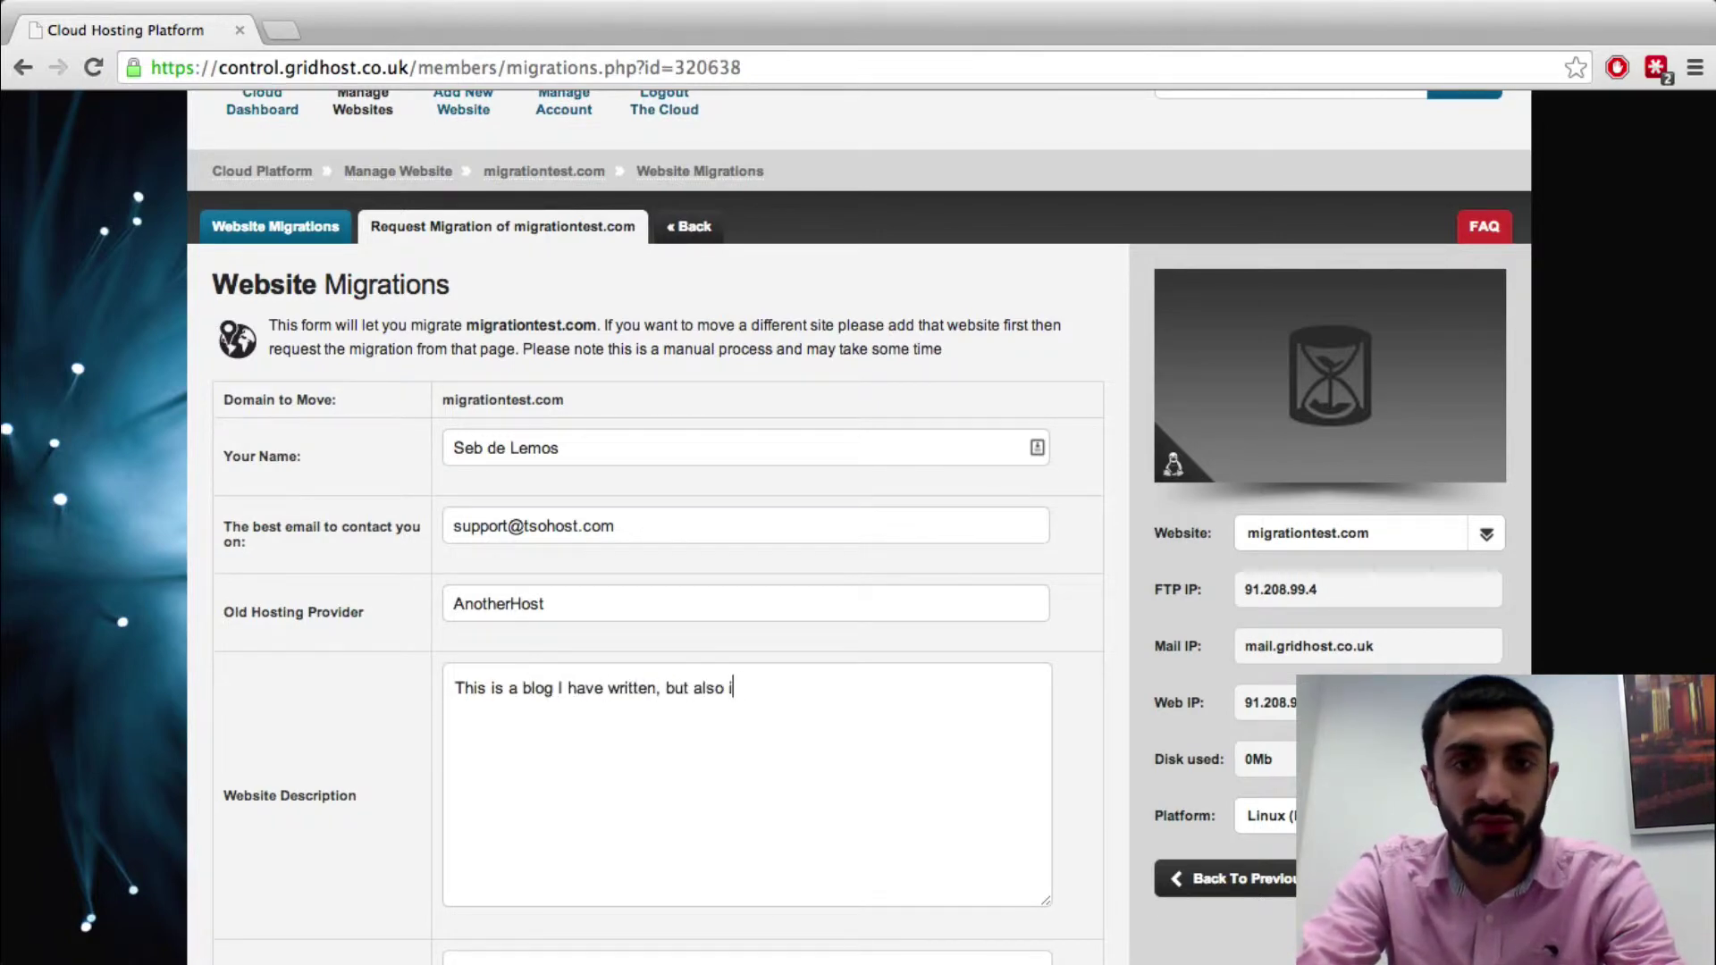
{"action": "type", "text": "n a subfolder called "}
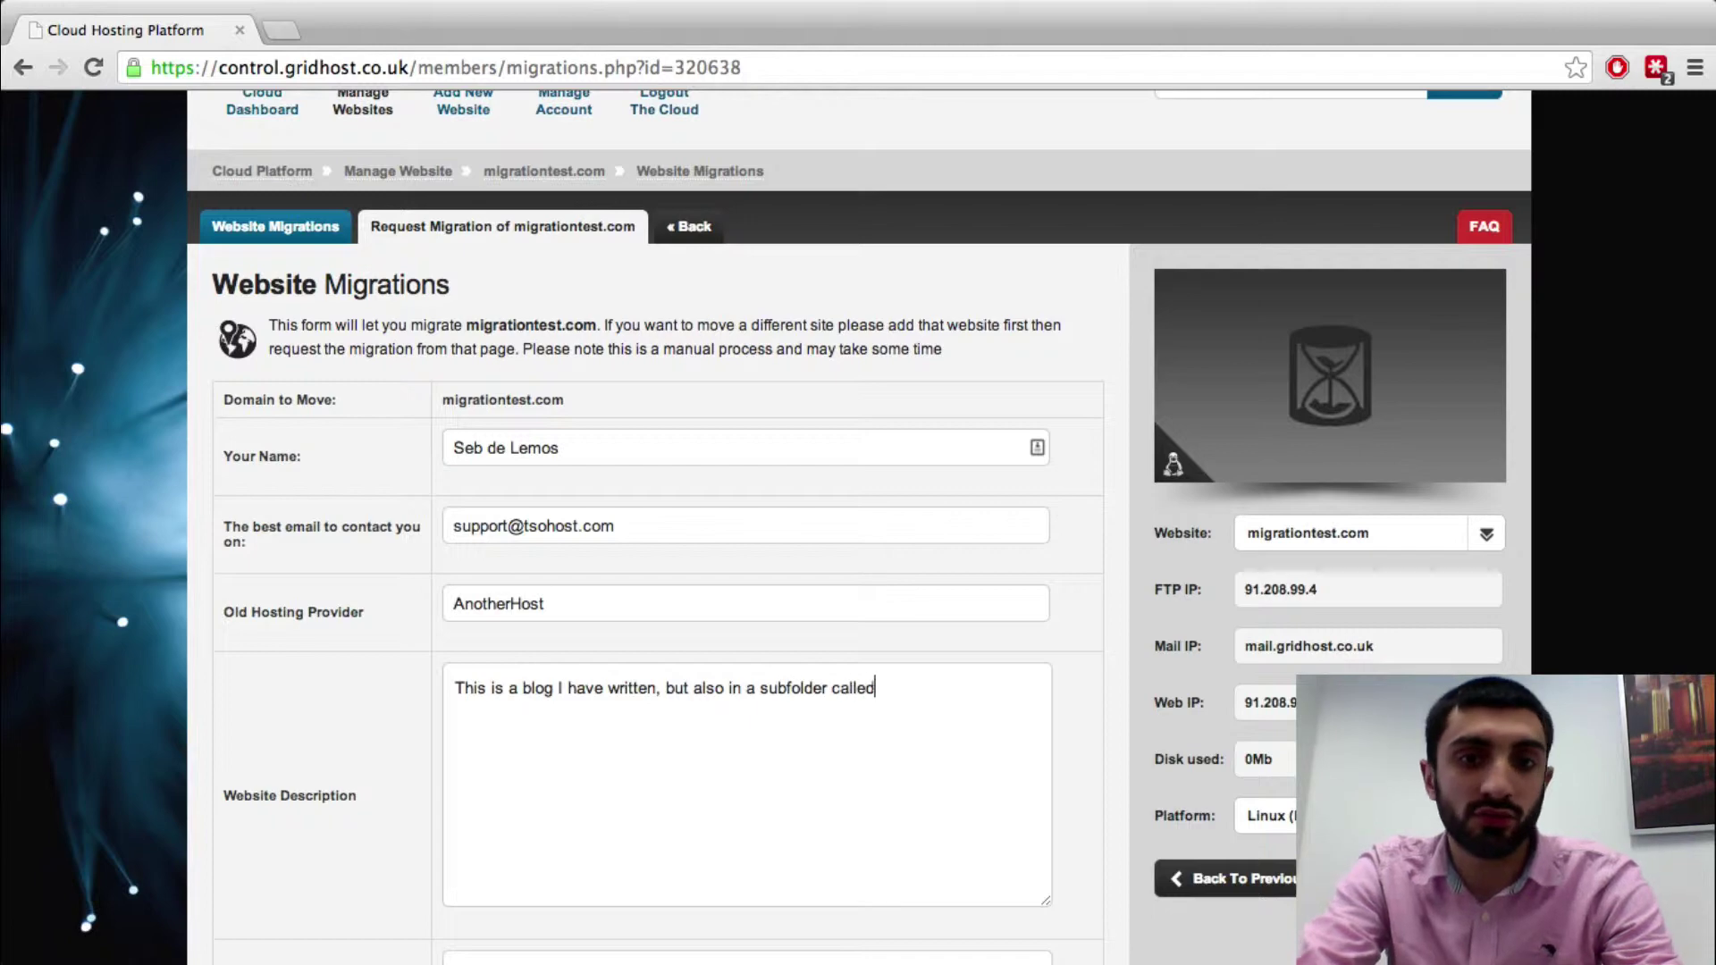
{"action": "type", "text": "/shop/ I ha"}
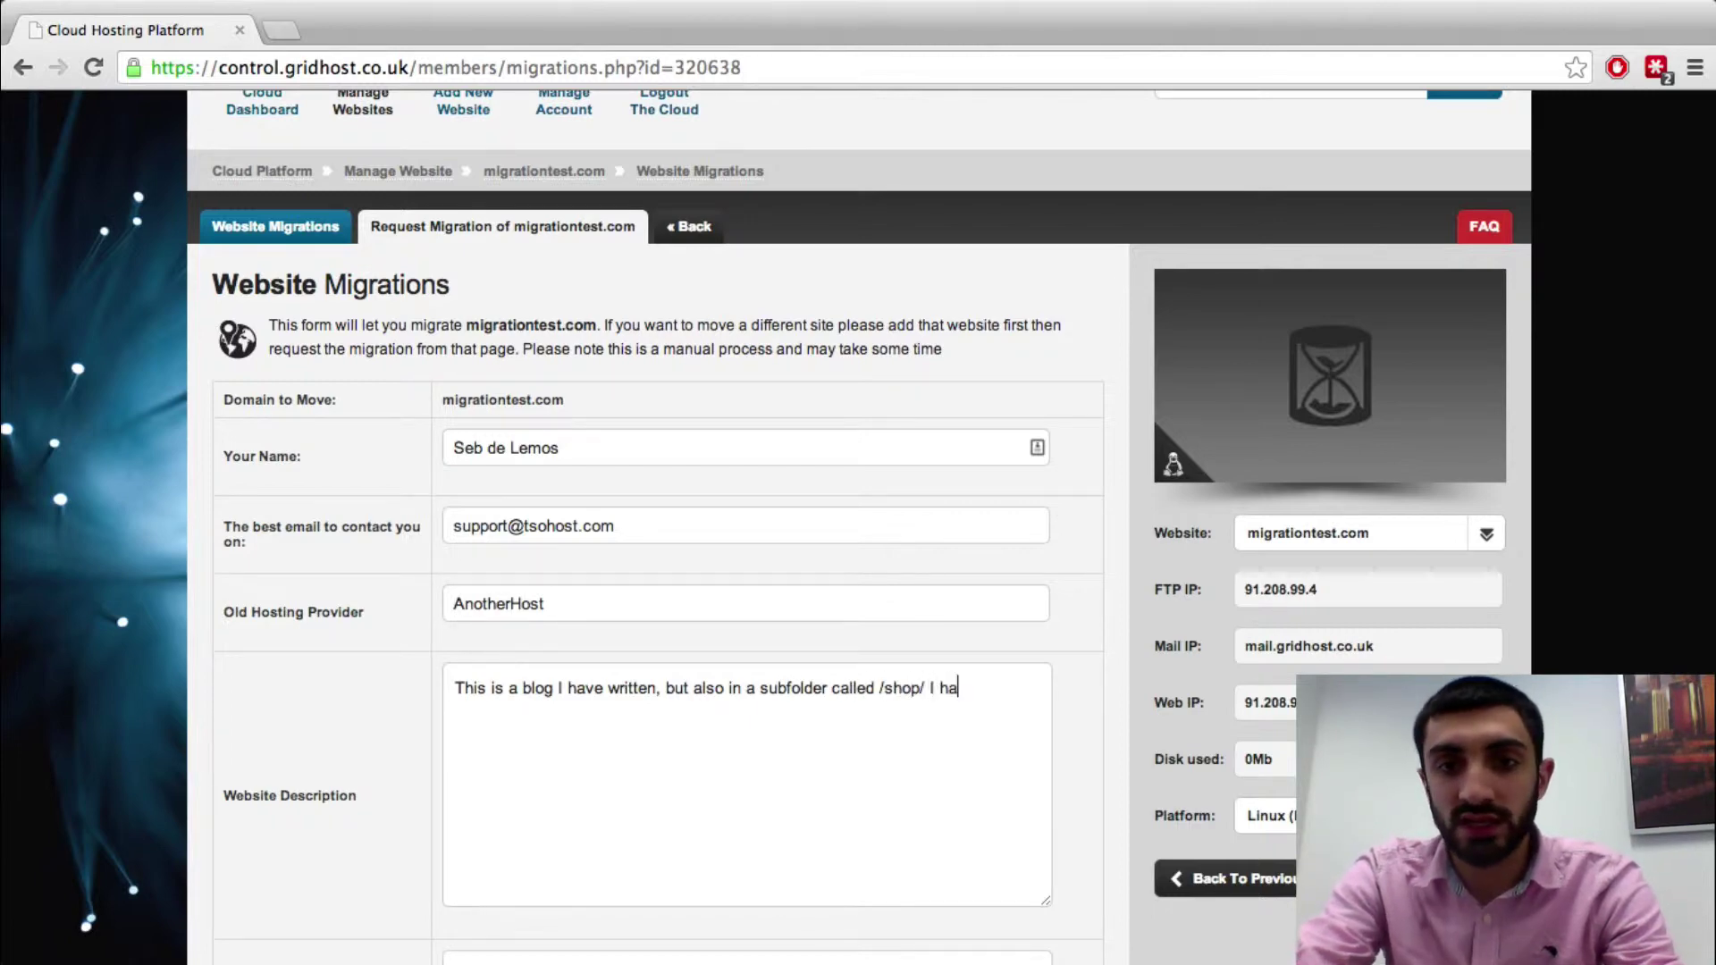
{"action": "type", "text": "ve a small shop. "}
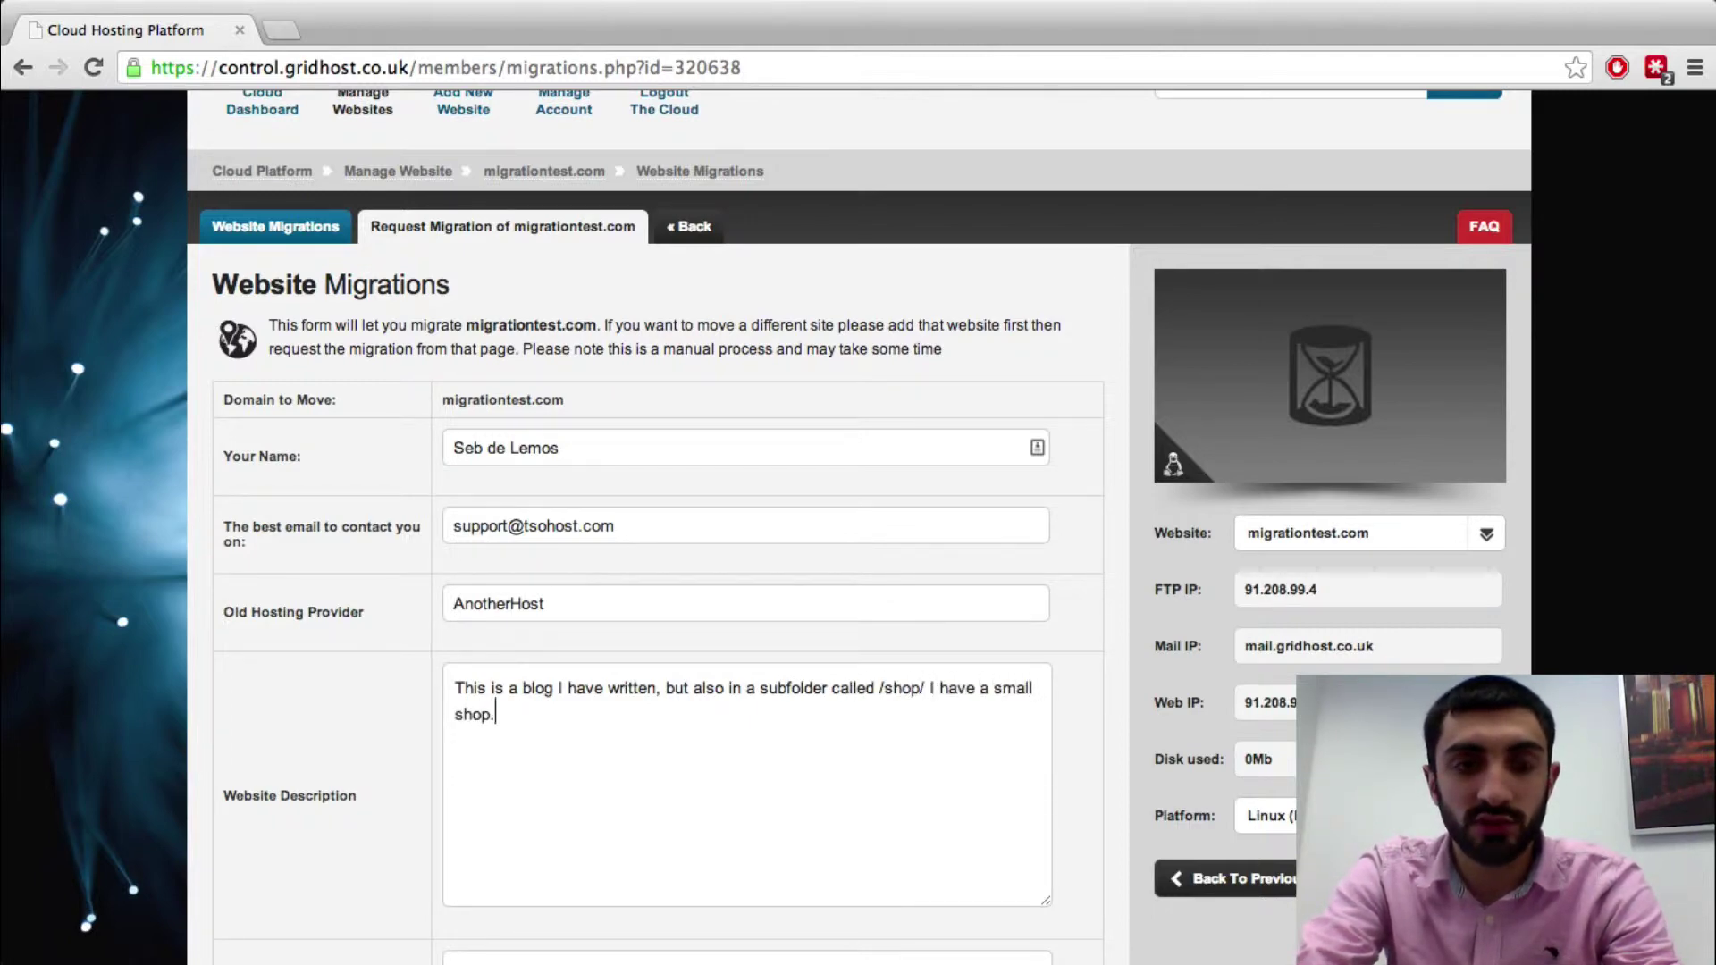
{"action": "type", "text": "Please make sure "}
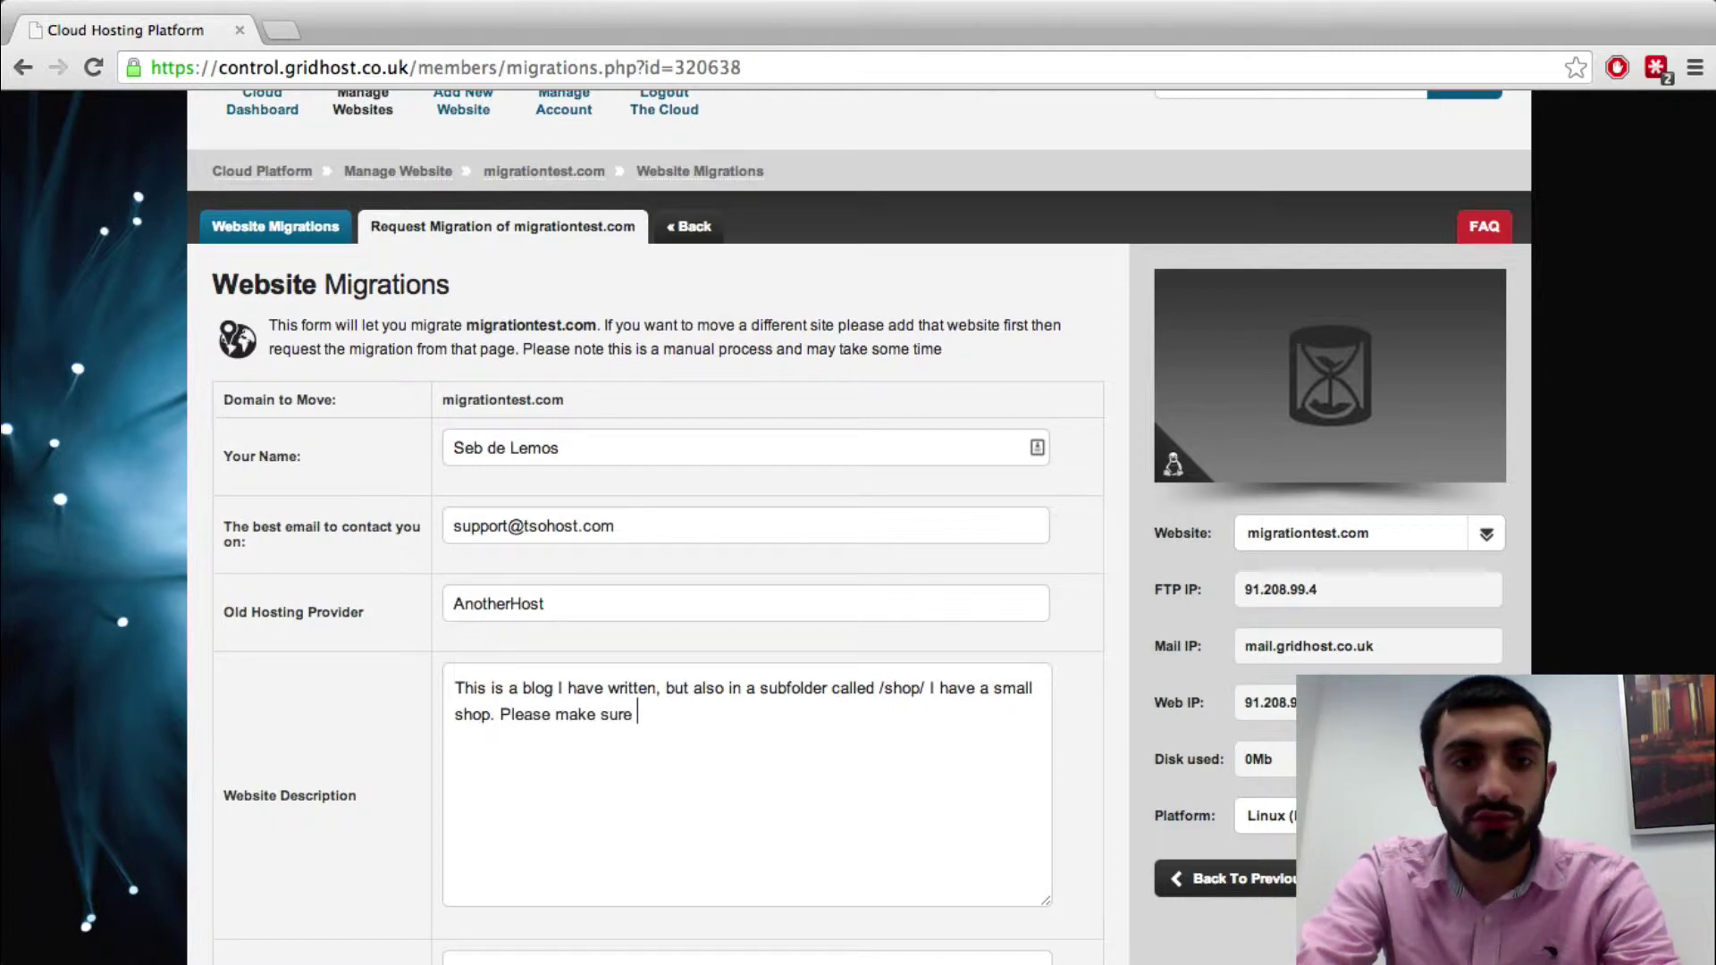
{"action": "type", "text": "to migrate the "}
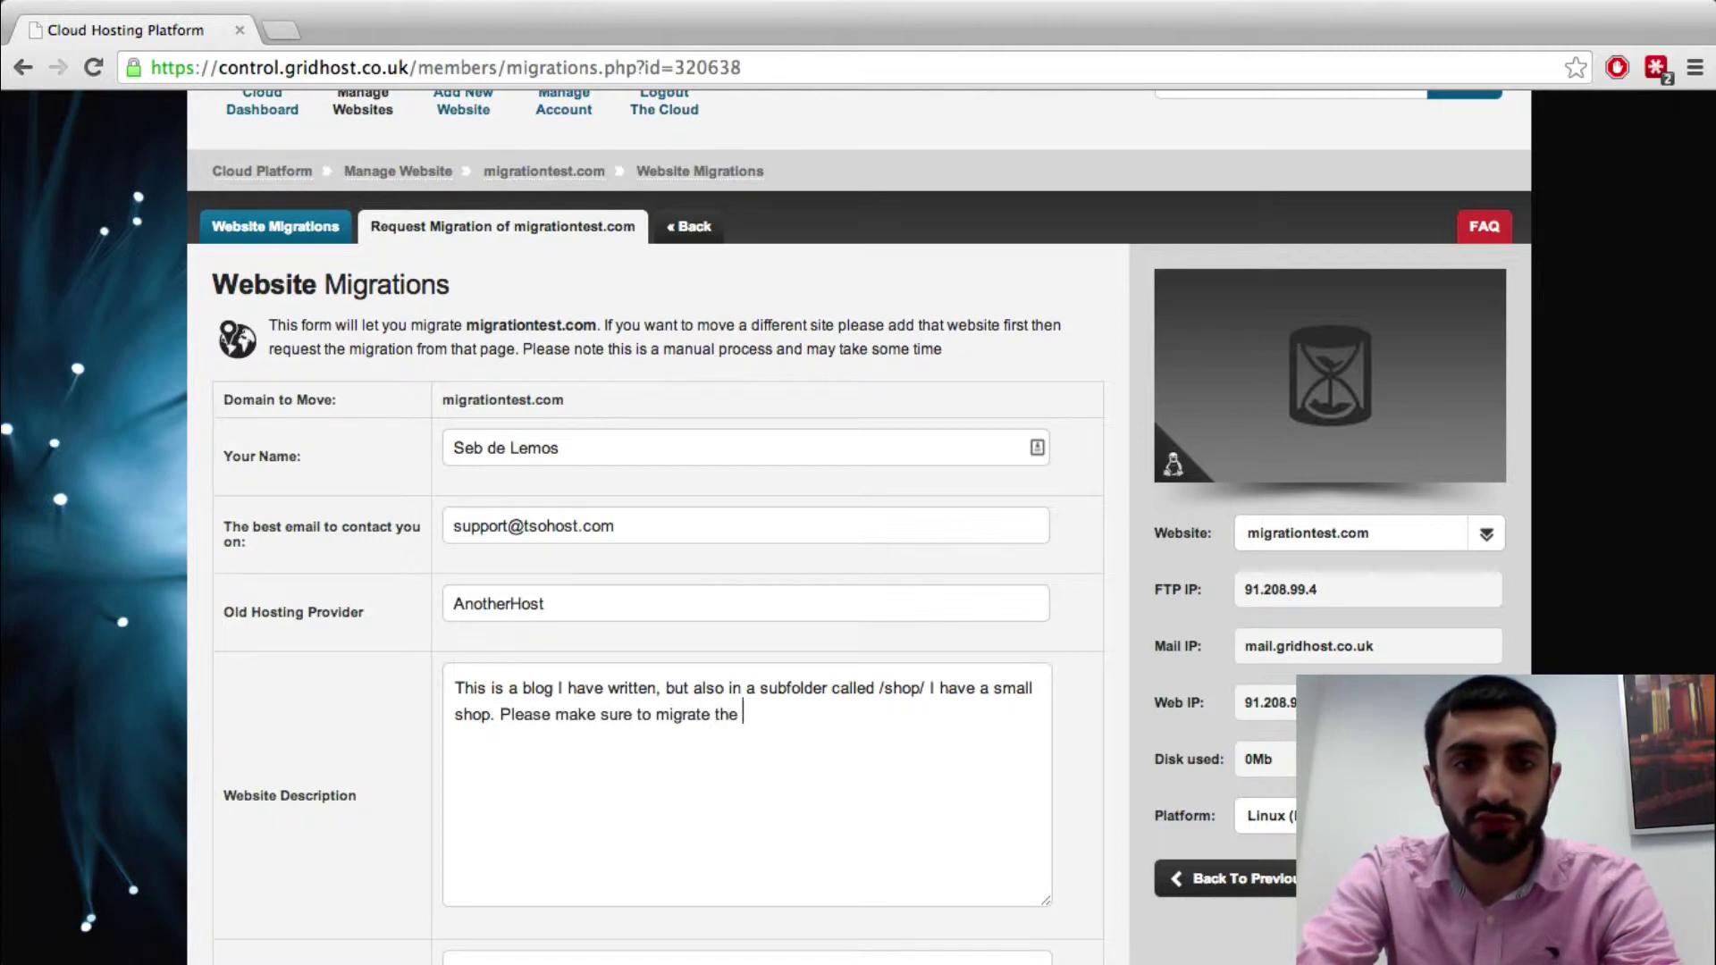
{"action": "type", "text": "shop as well as the bl"}
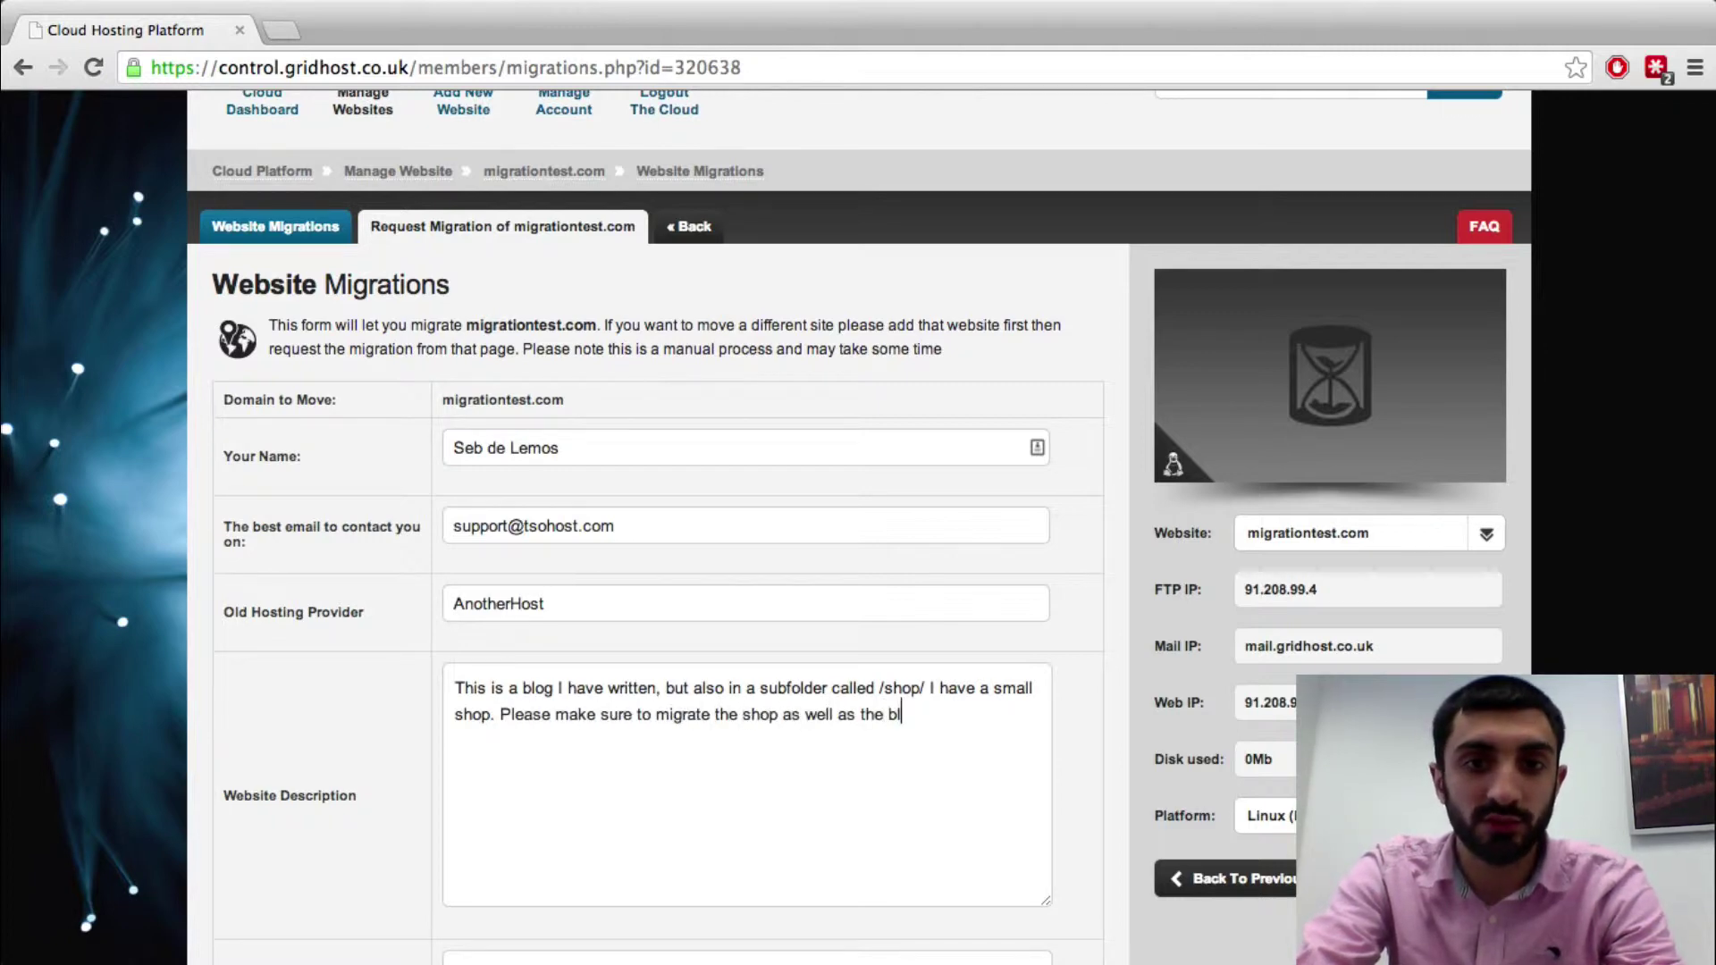
{"action": "type", "text": "og."}
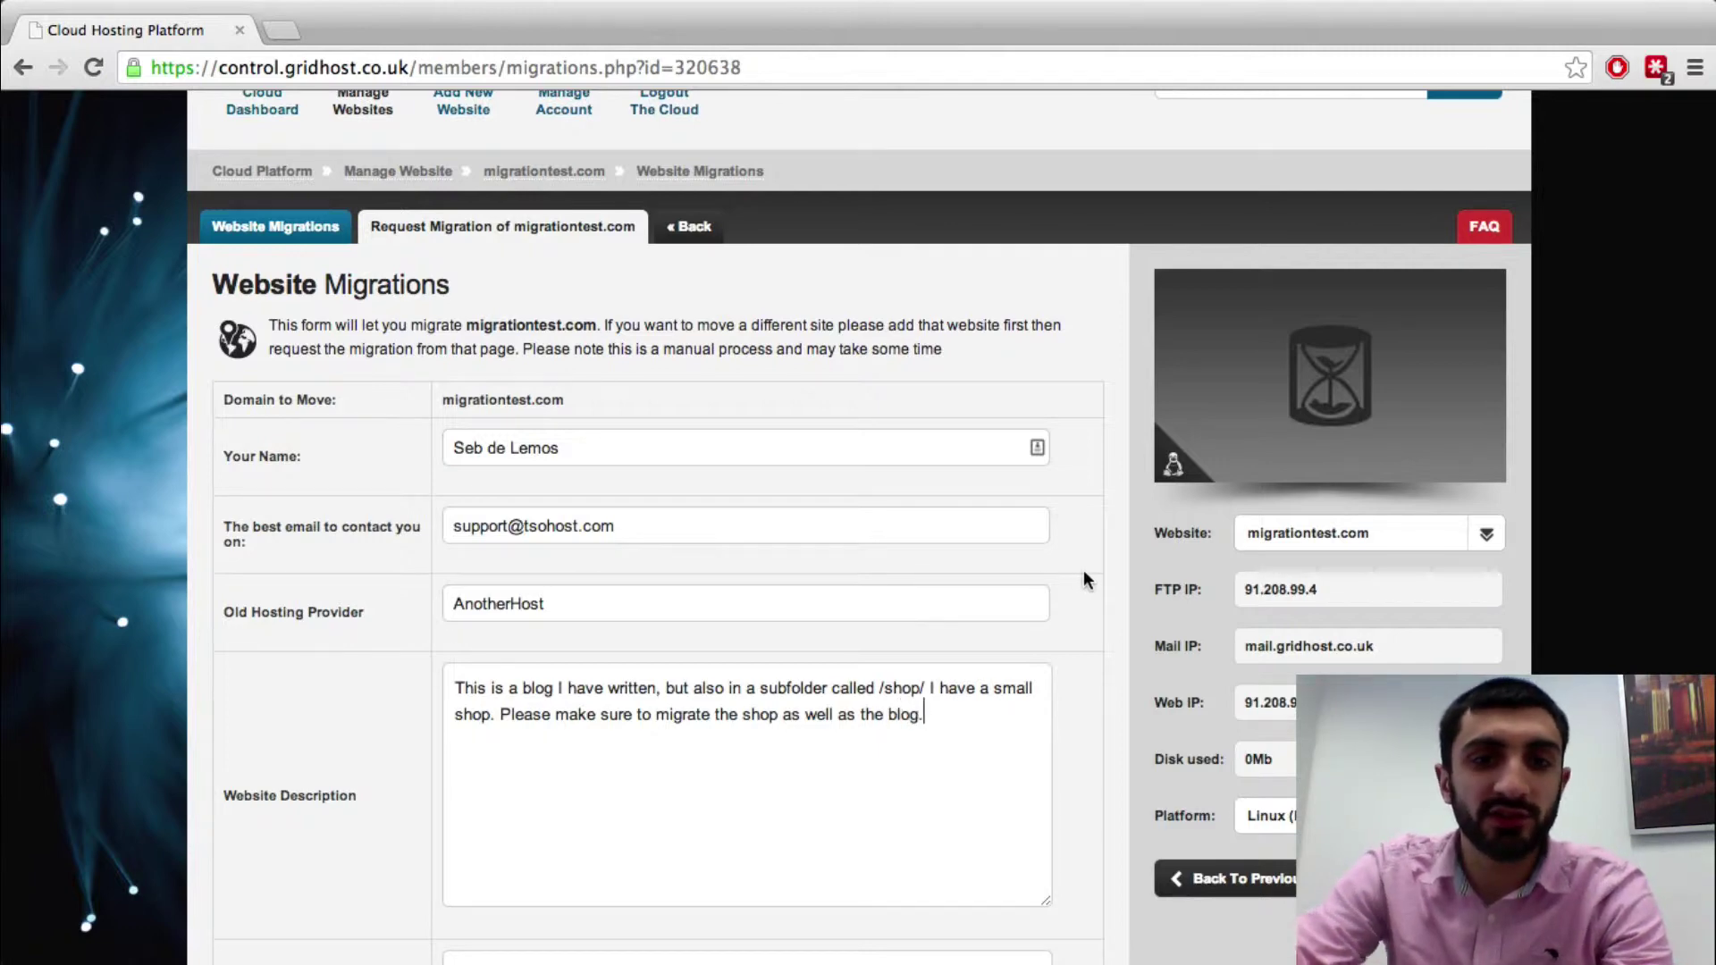
{"action": "scroll", "coordinate": [1083, 579], "scroll_direction": "down", "scroll_amount": 3}
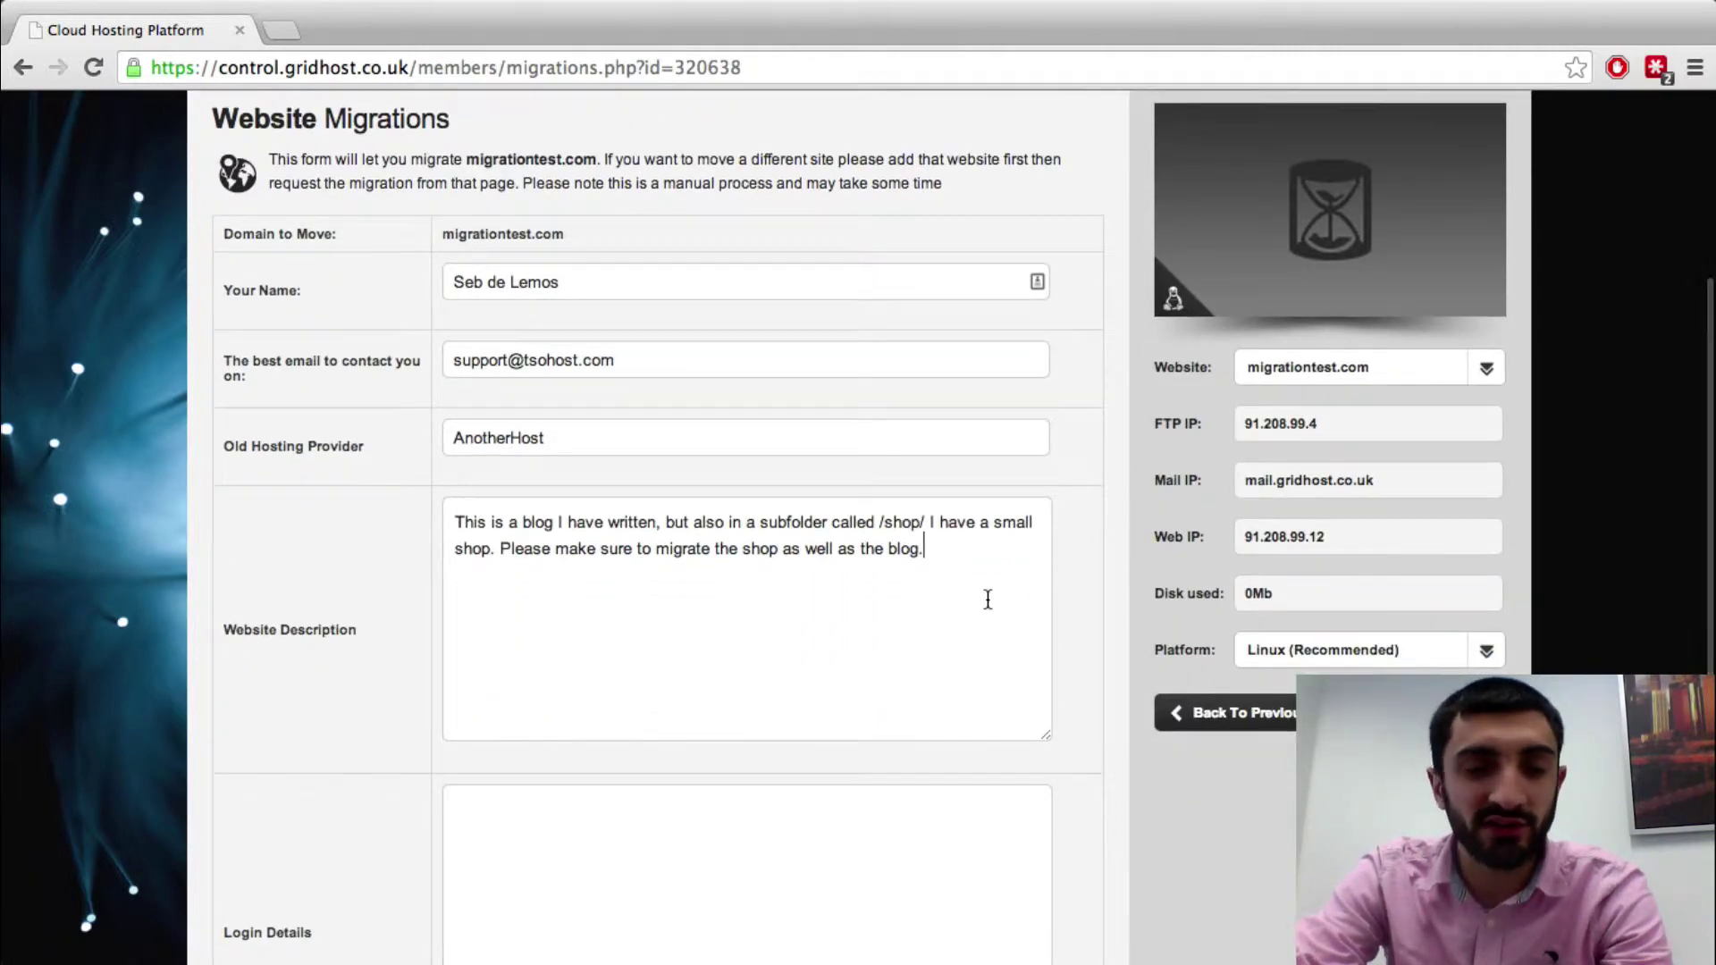
{"action": "scroll", "coordinate": [988, 599], "scroll_direction": "down", "scroll_amount": 3}
{"action": "left_click", "coordinate": [956, 663]}
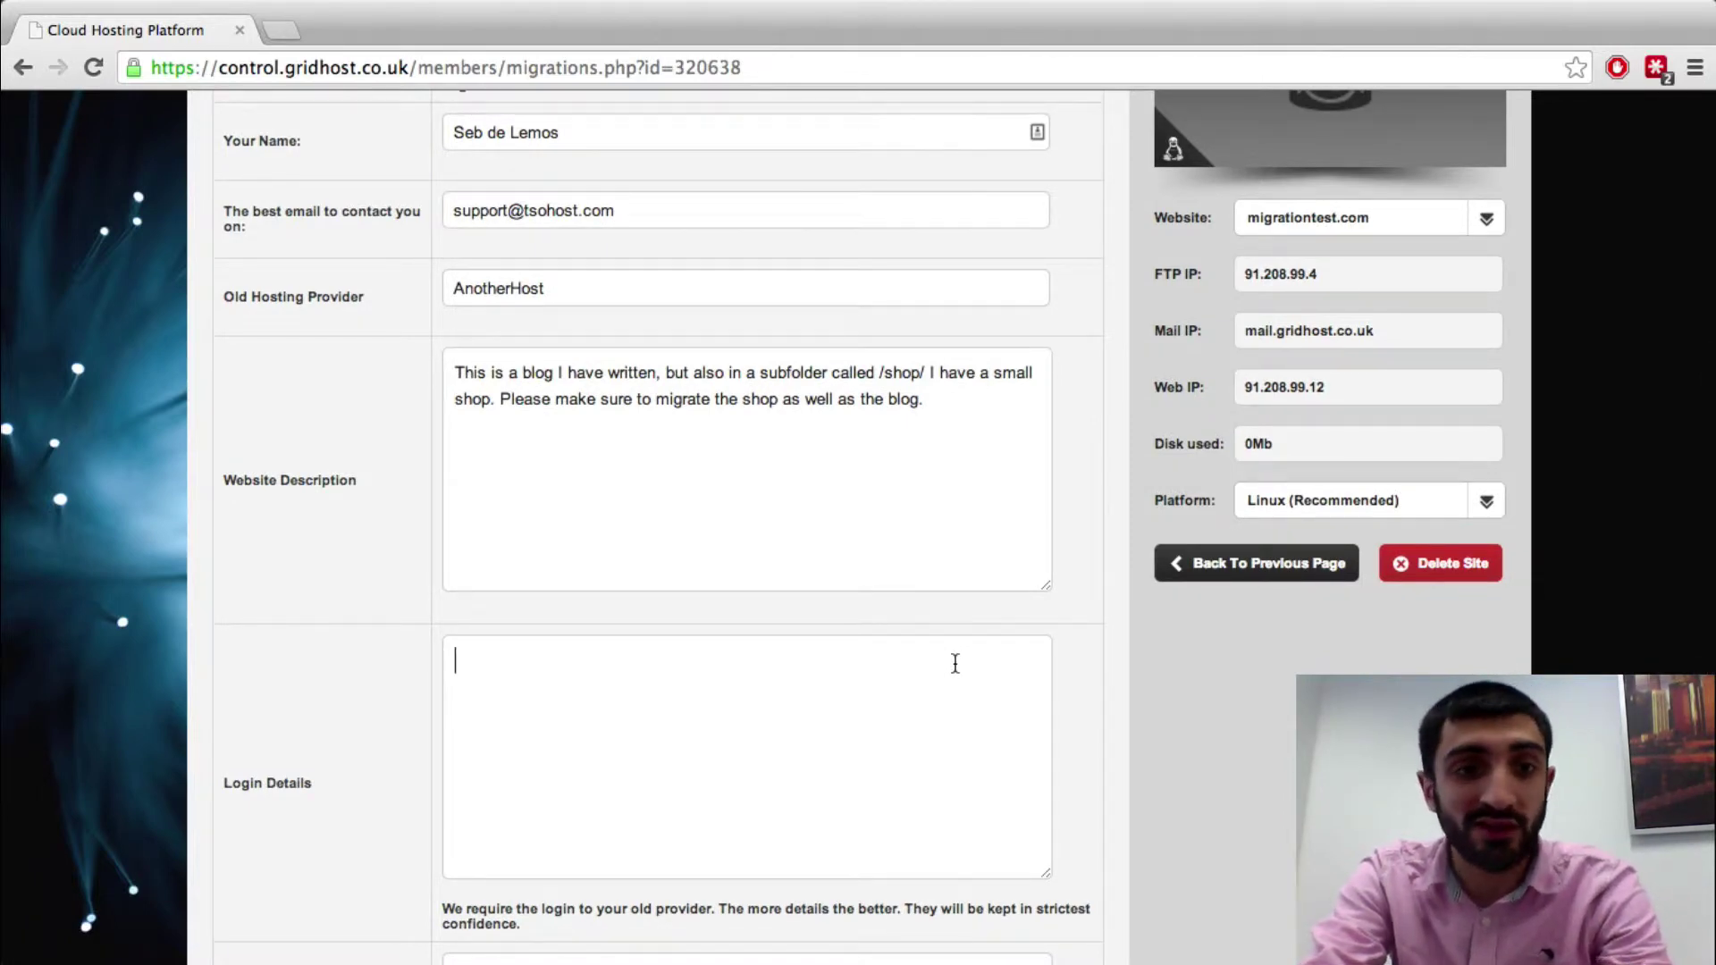
{"action": "type", "text": "https://"}
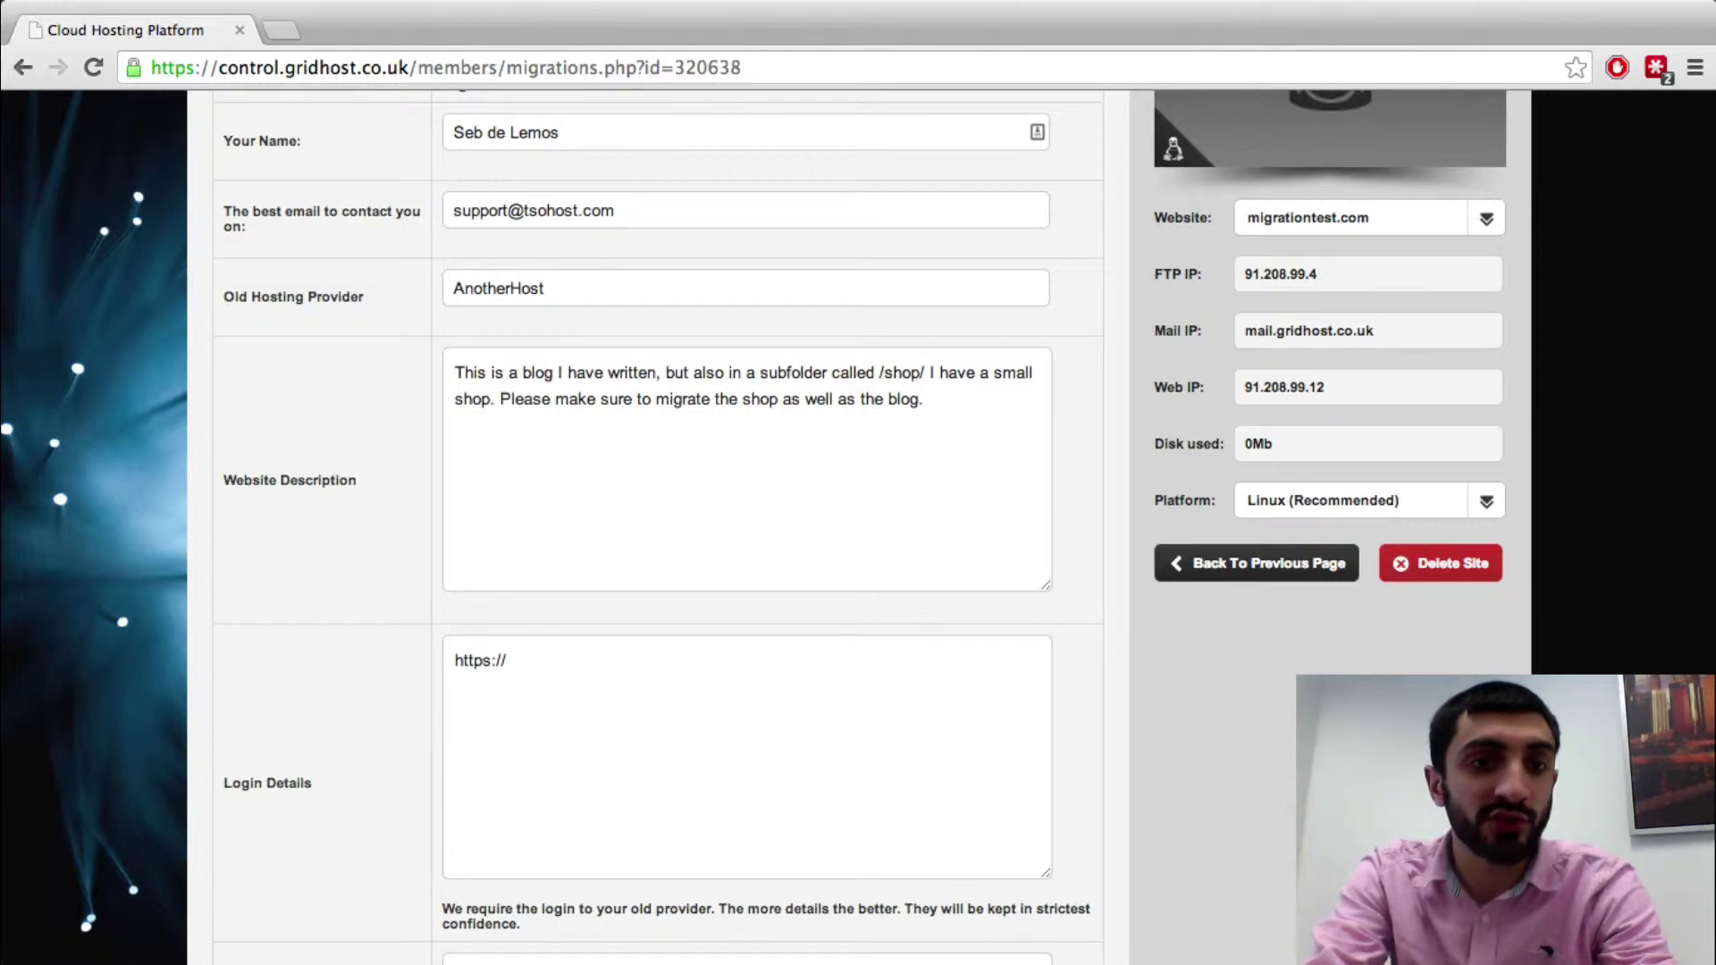
{"action": "key", "text": "BackSpace"}
{"action": "key", "text": "BackSpace"}
{"action": "key", "text": "BackSpace"}
{"action": "key", "text": "BackSpace"}
{"action": "type", "text": "://www"}
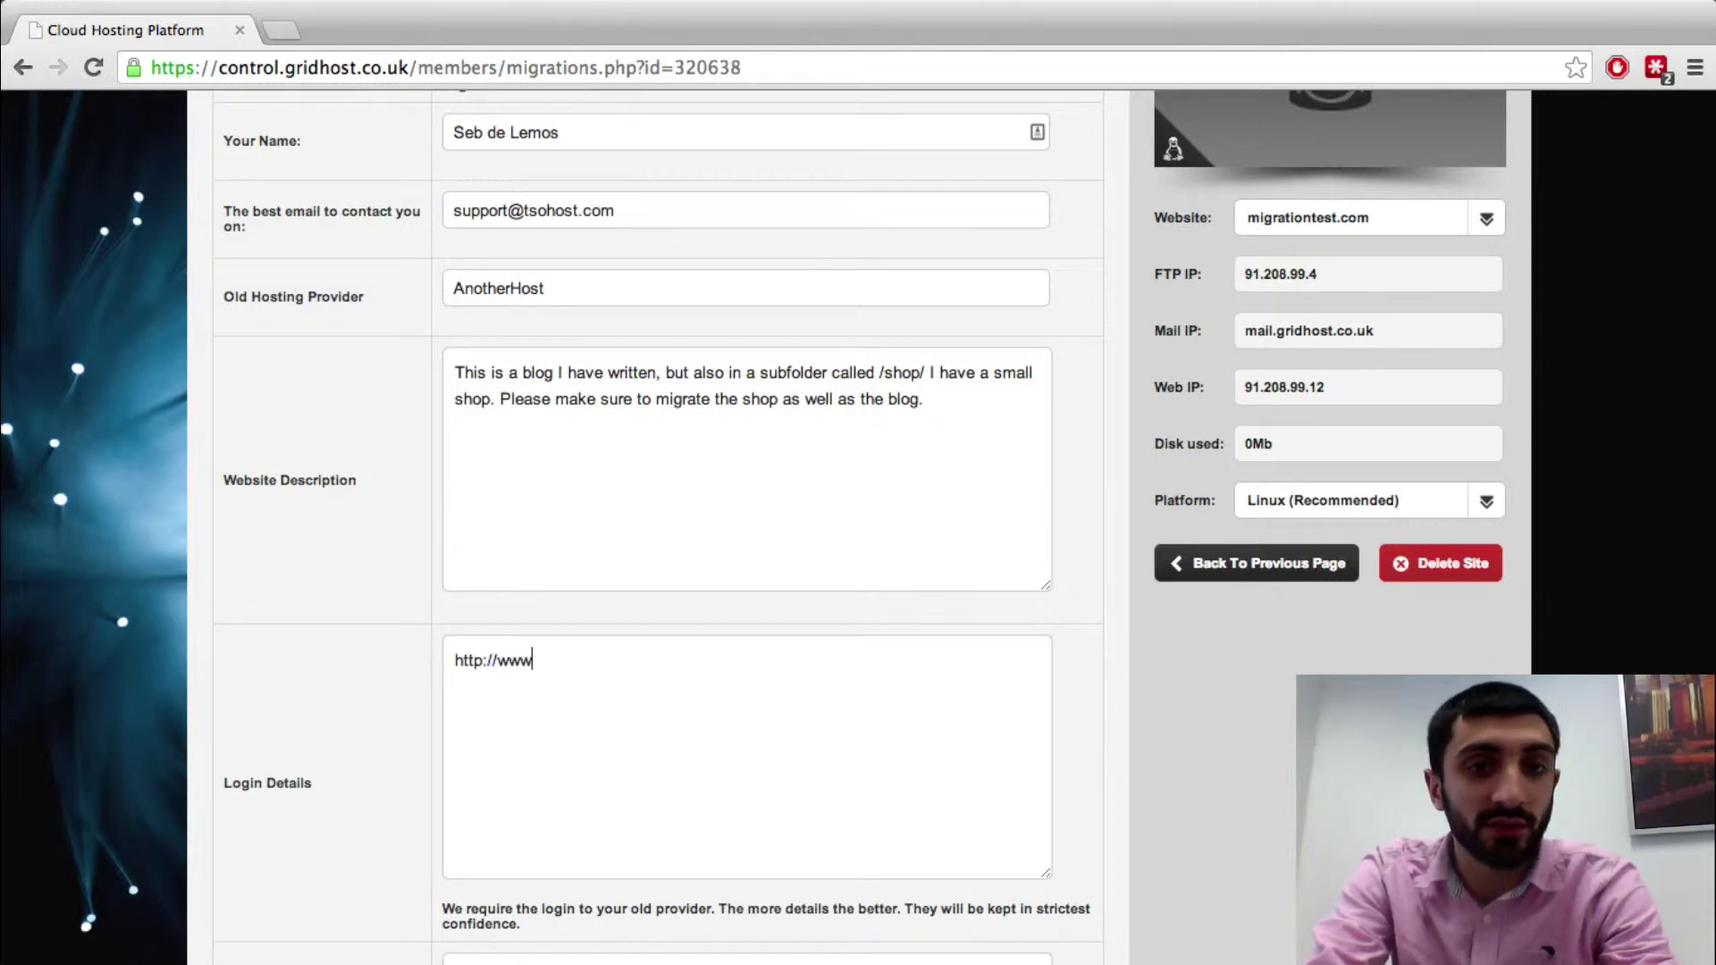
{"action": "type", "text": ".anotherhost.co"}
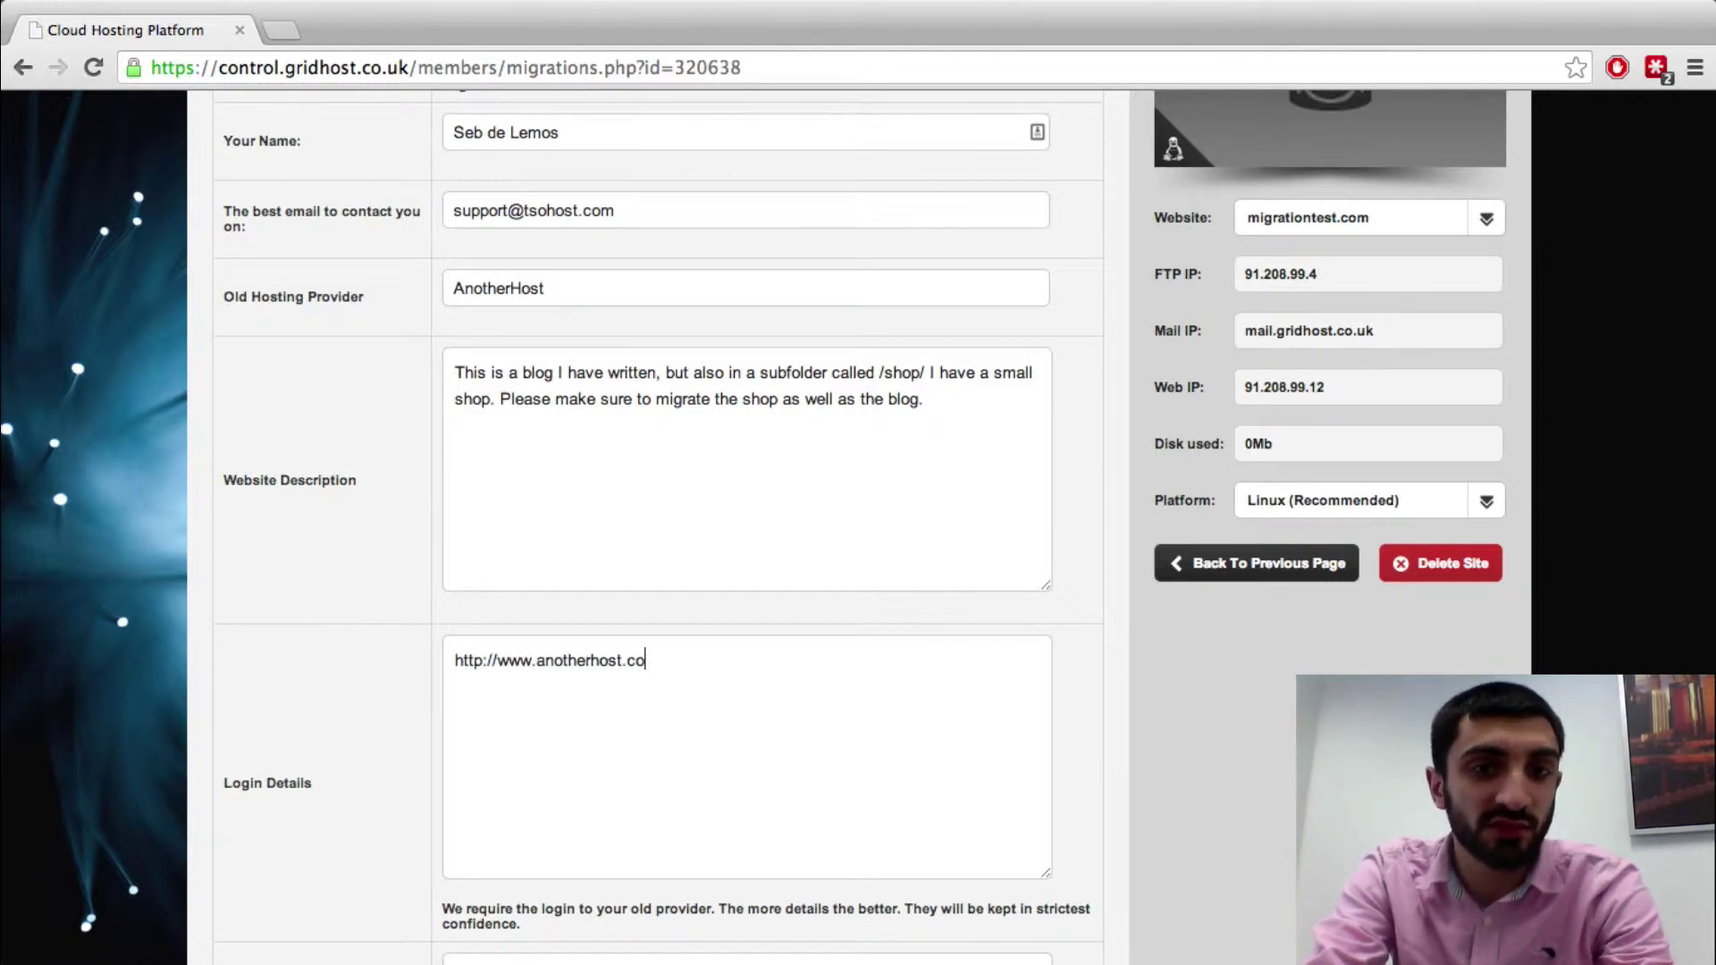
{"action": "key", "text": "BackSpace"}
{"action": "key", "text": "BackSpace"}
{"action": "type", "text": "lerer"}
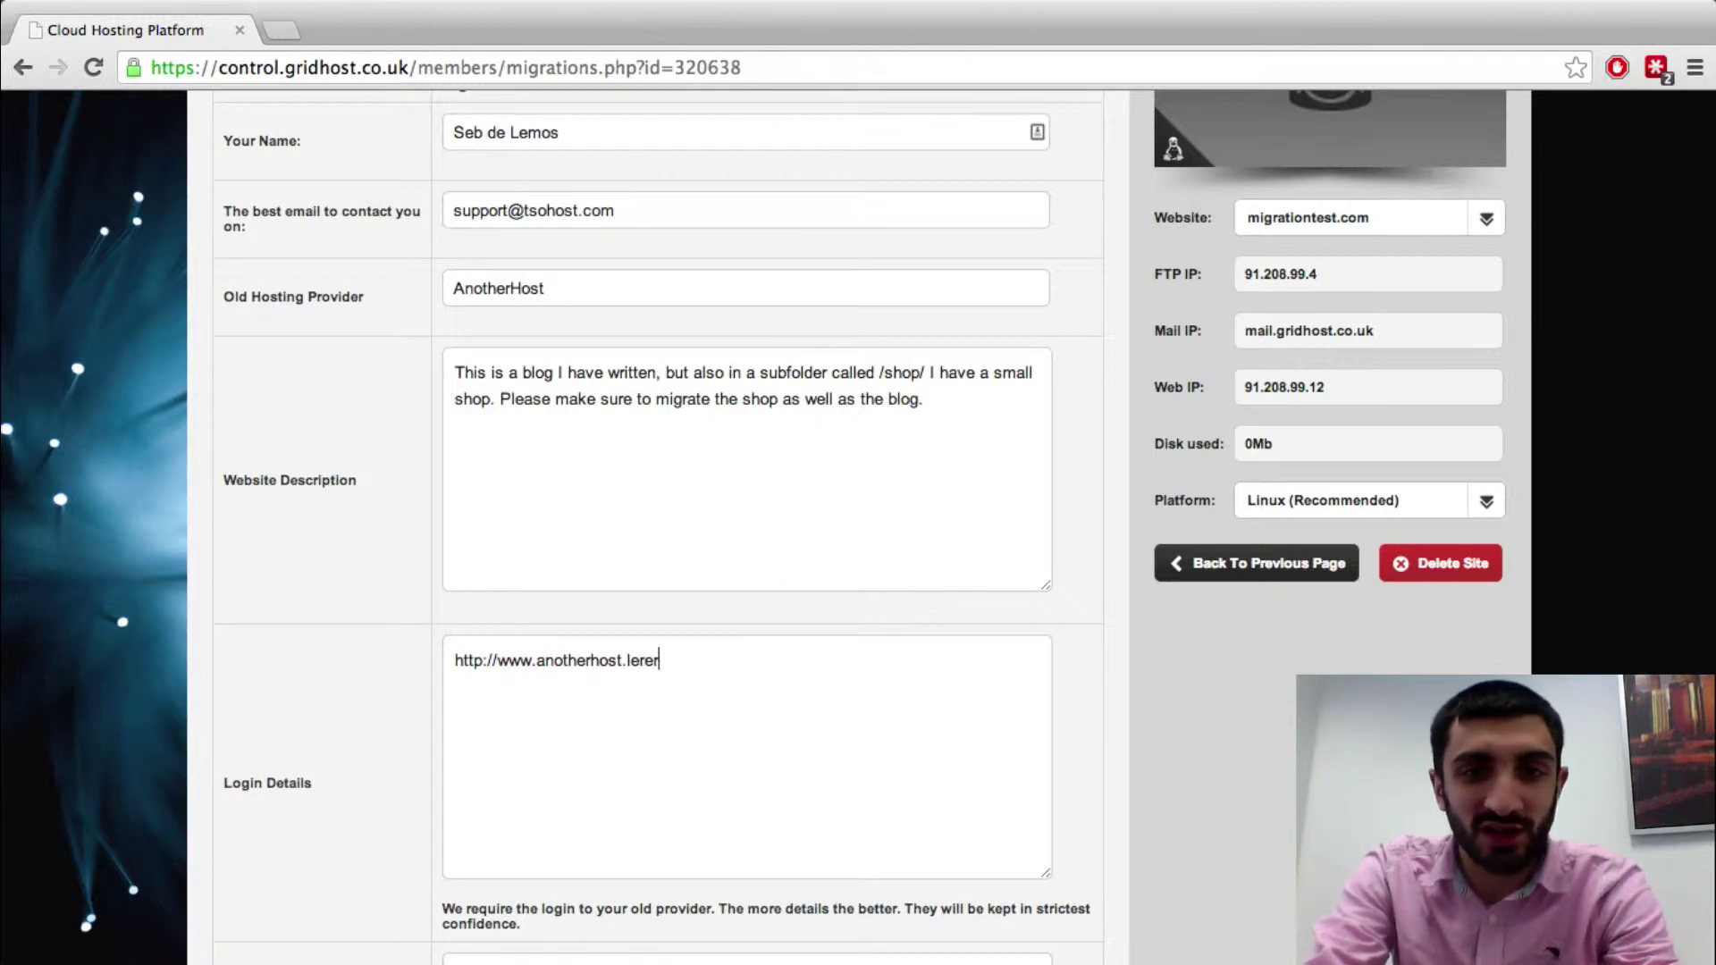
Add the old host's username, password, ftp details and db details lines below the address
{"action": "key", "text": "Return"}
{"action": "type", "text": "user: username"}
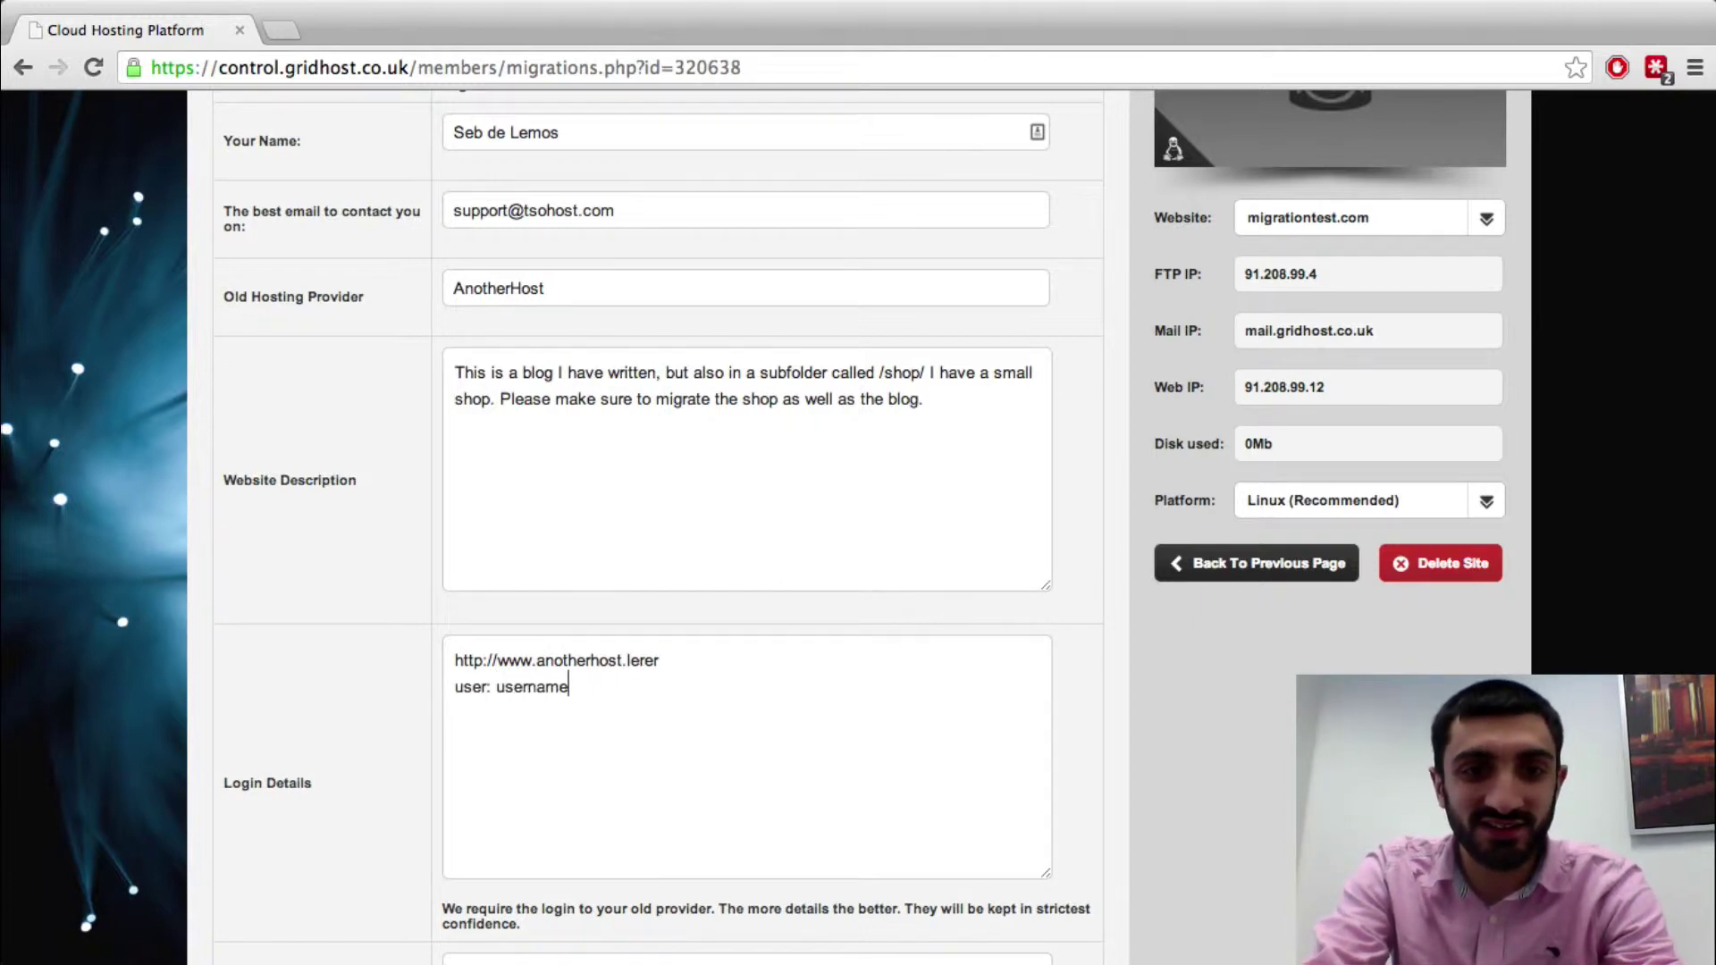
{"action": "key", "text": "Return"}
{"action": "type", "text": "pass: asdfsfsdf  "}
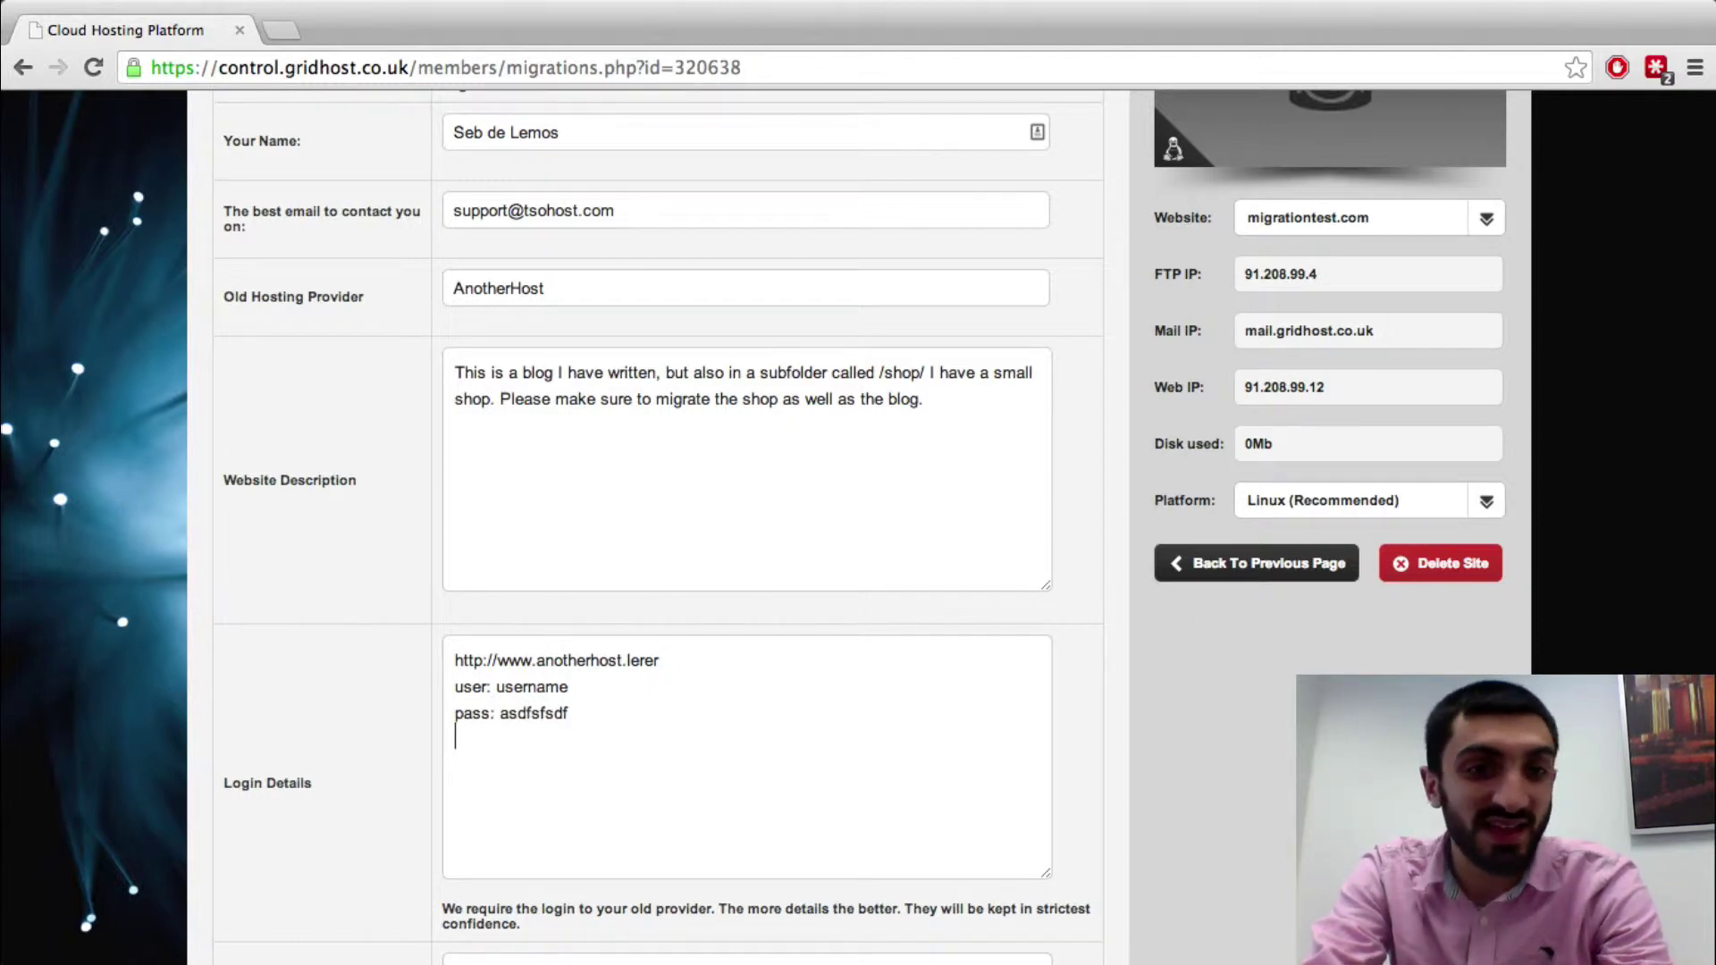
{"action": "type", "text": "ftp: "}
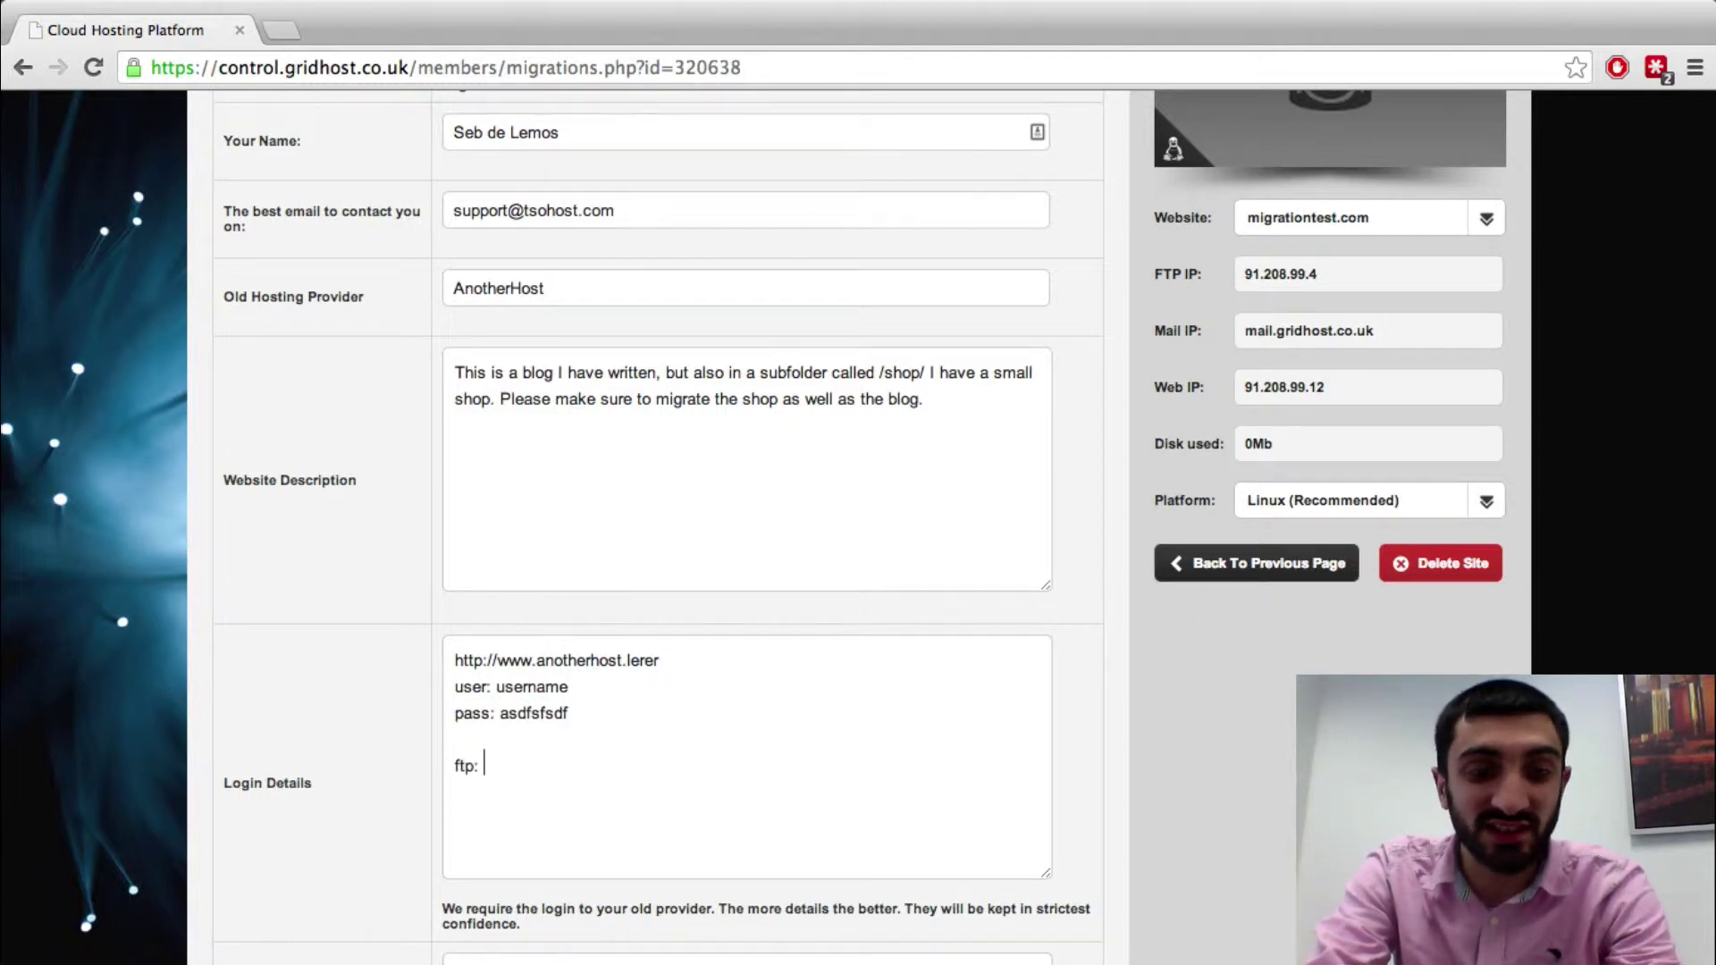
{"action": "type", "text": "details here"}
{"action": "key", "text": "Return"}
{"action": "type", "text": "d"}
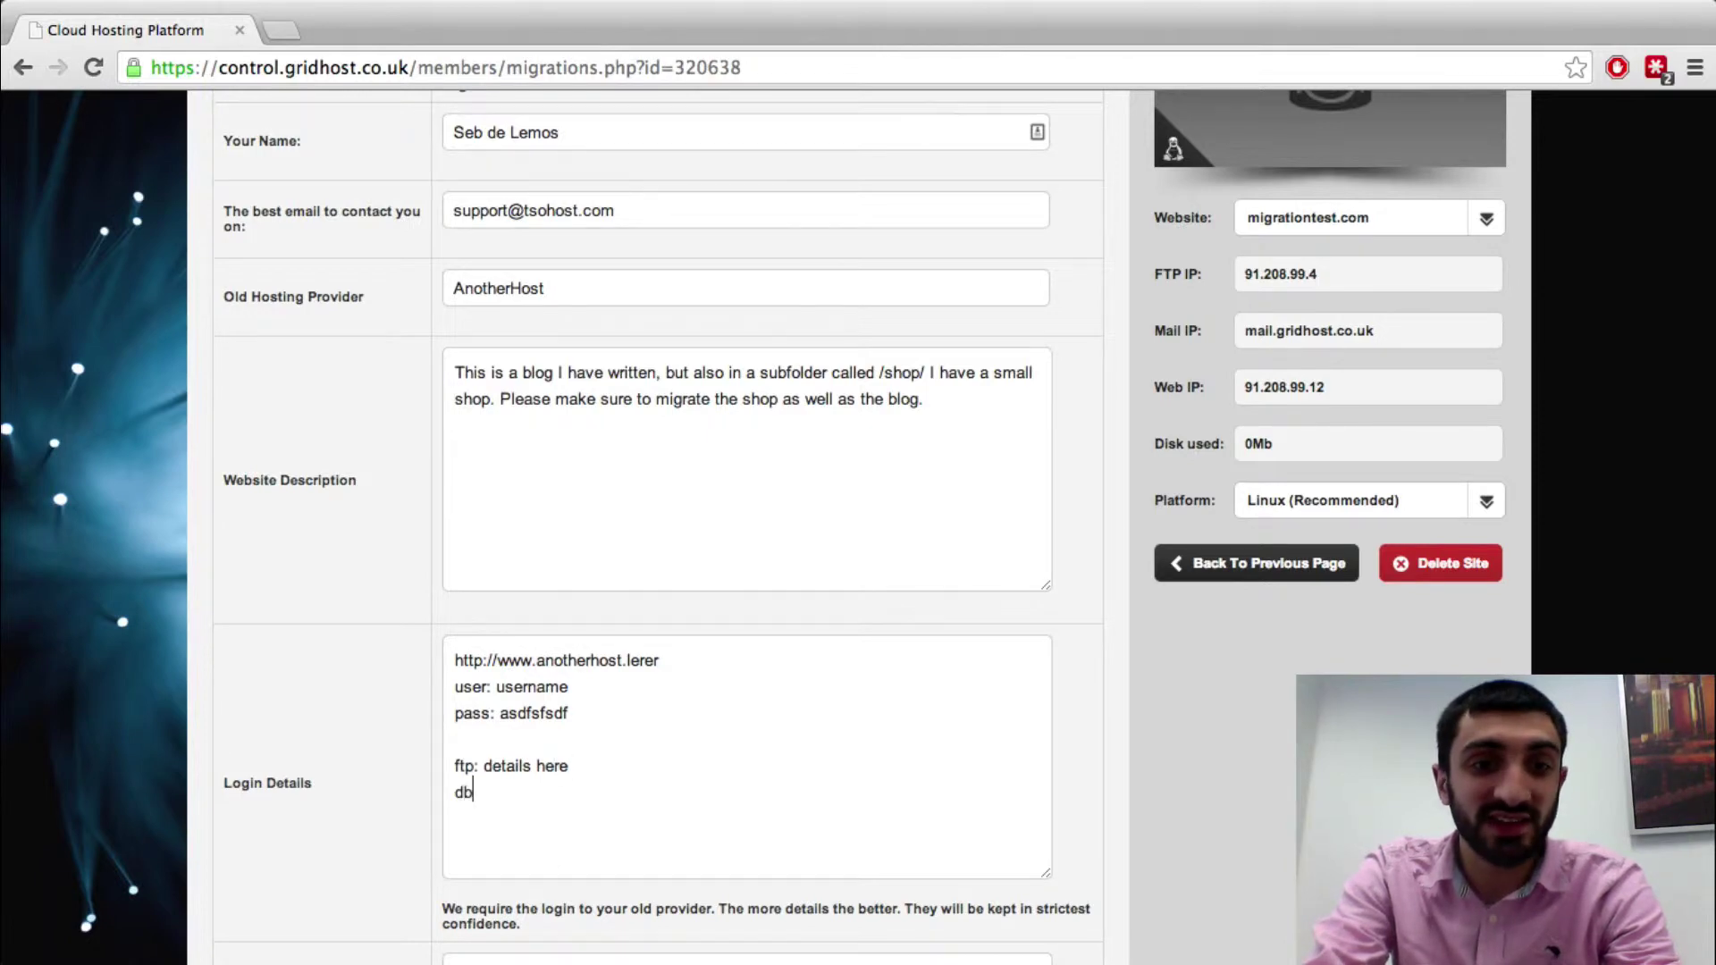
{"action": "type", "text": "b detai"}
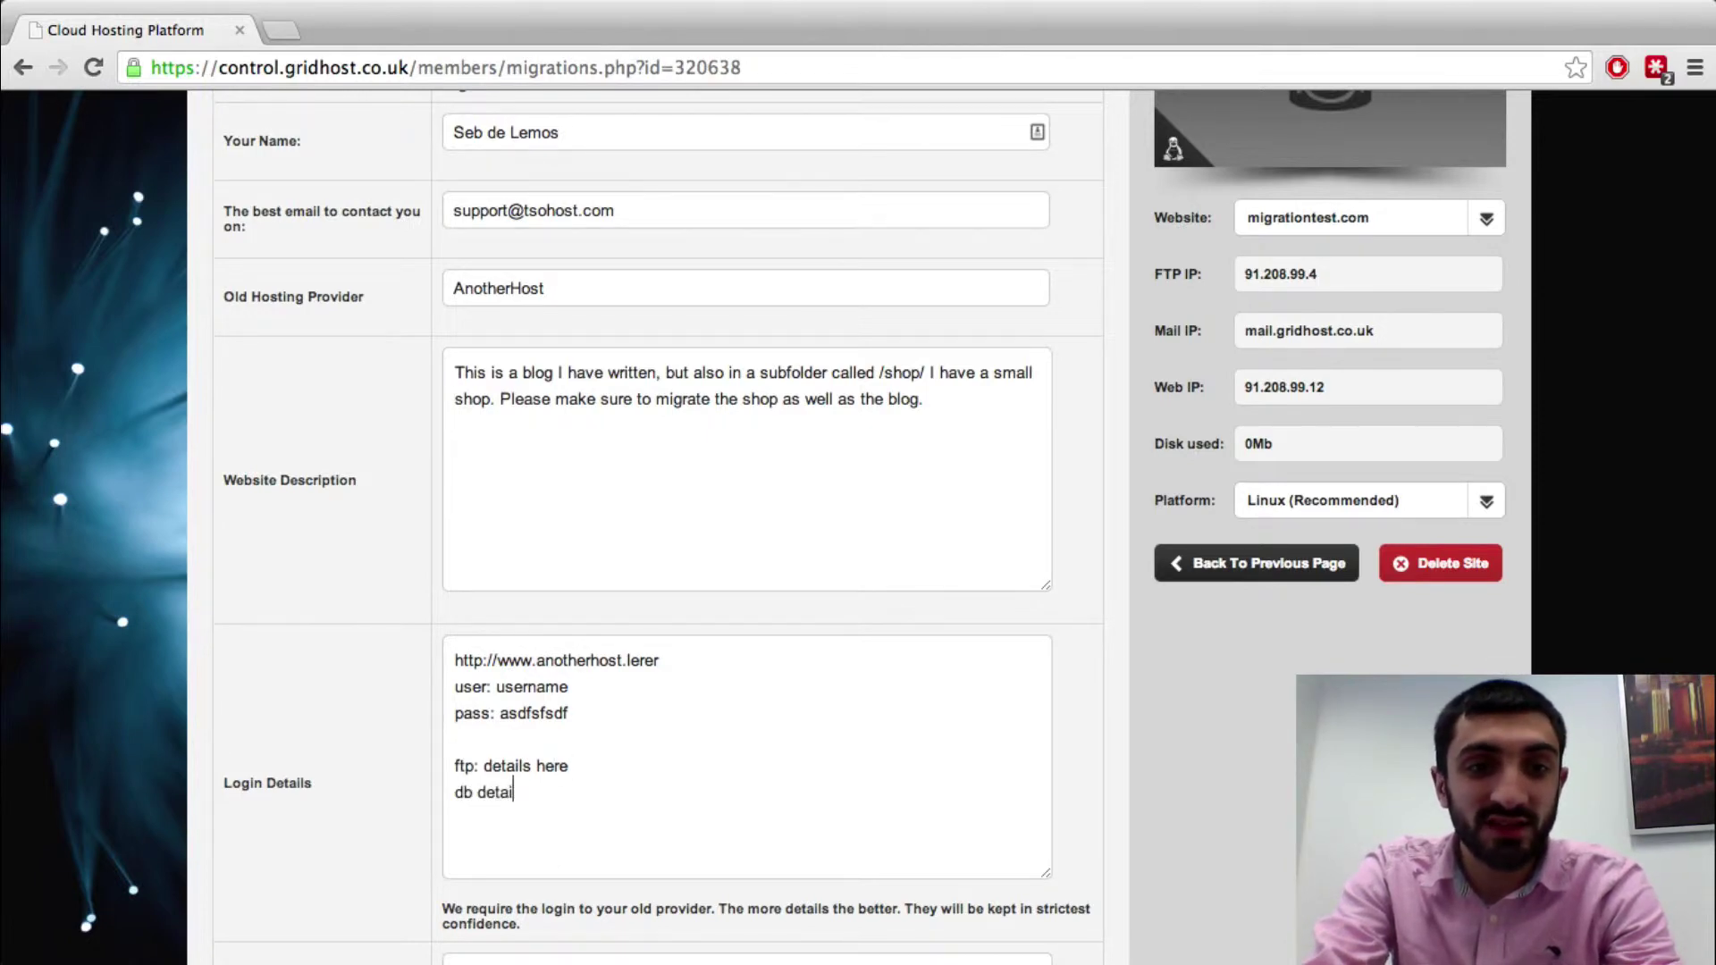
{"action": "type", "text": "ls:"}
{"action": "key", "text": "Return"}
{"action": "key", "text": "Return"}
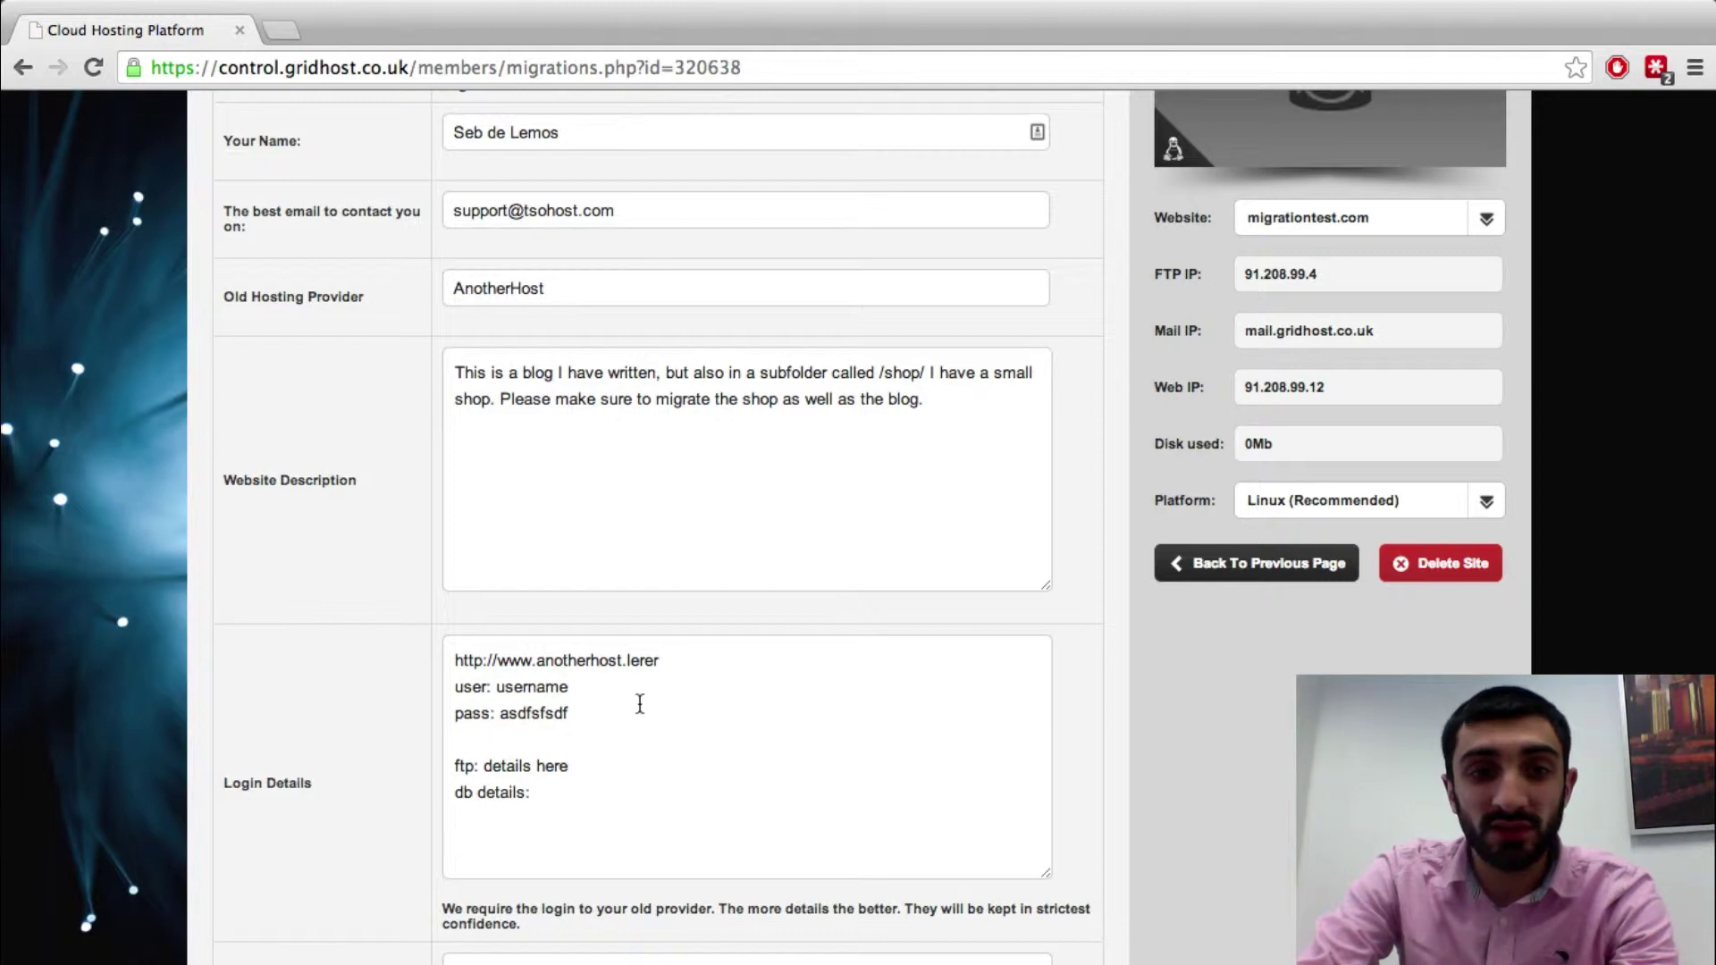
{"action": "left_click_drag", "start_coordinate": [635, 729], "coordinate": [464, 665]}
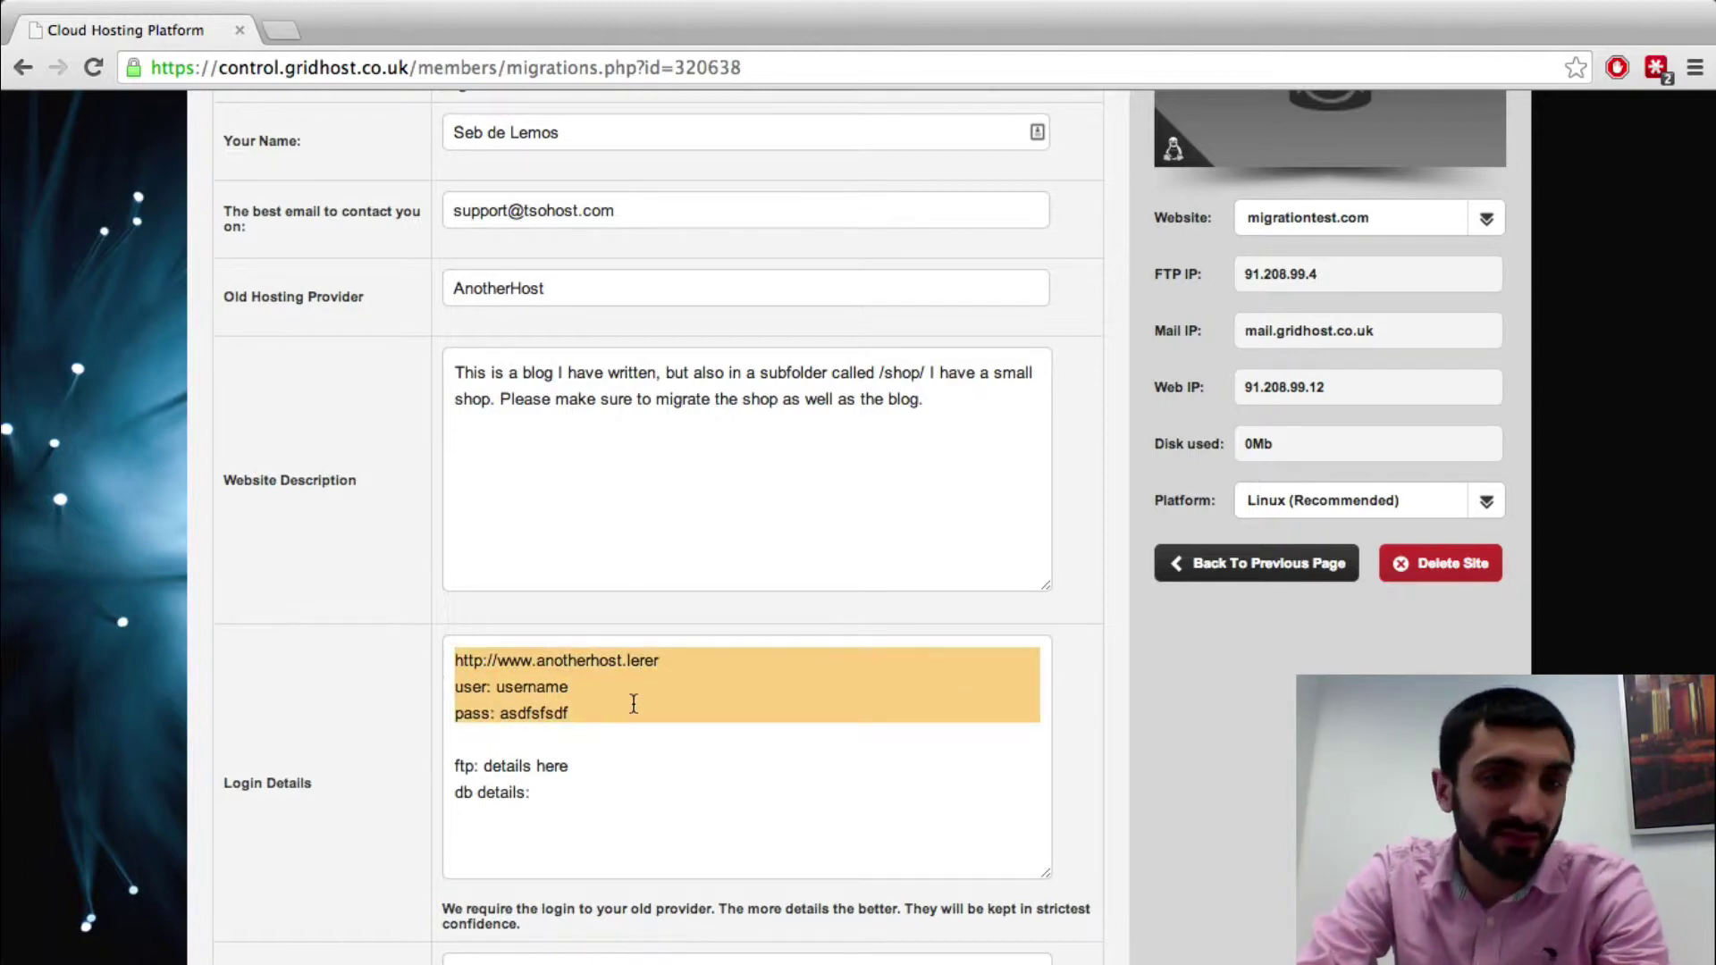
{"action": "left_click", "coordinate": [598, 796]}
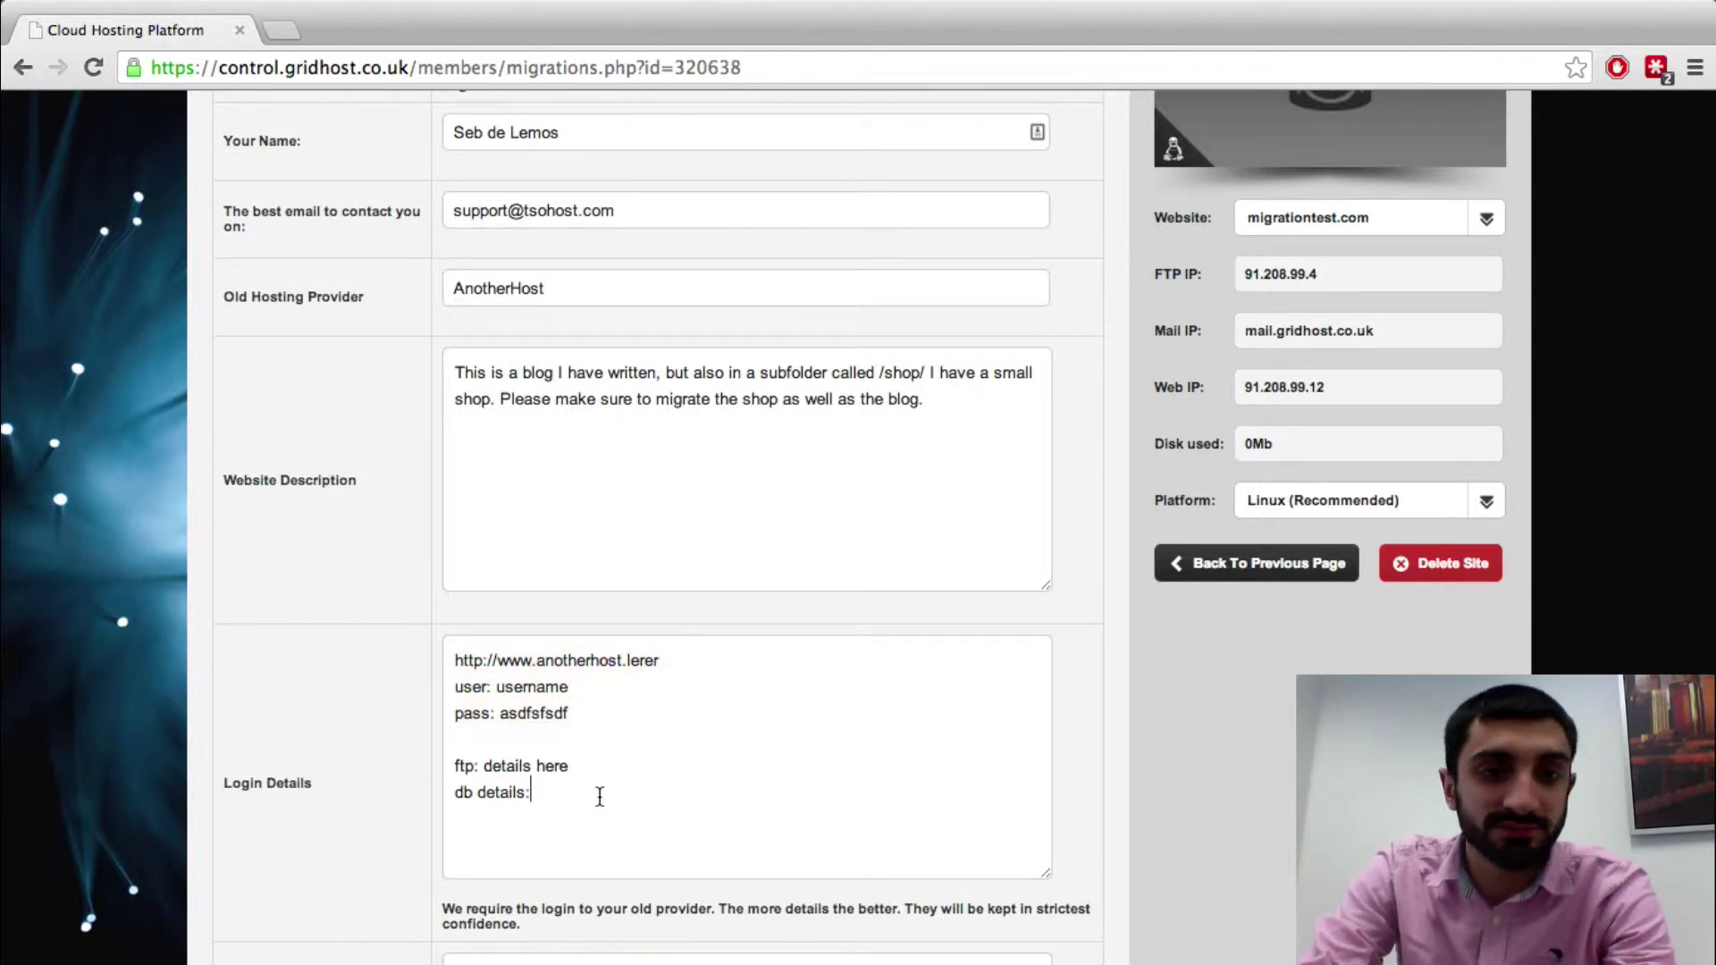
{"action": "scroll", "coordinate": [1285, 604], "scroll_direction": "down", "scroll_amount": 3}
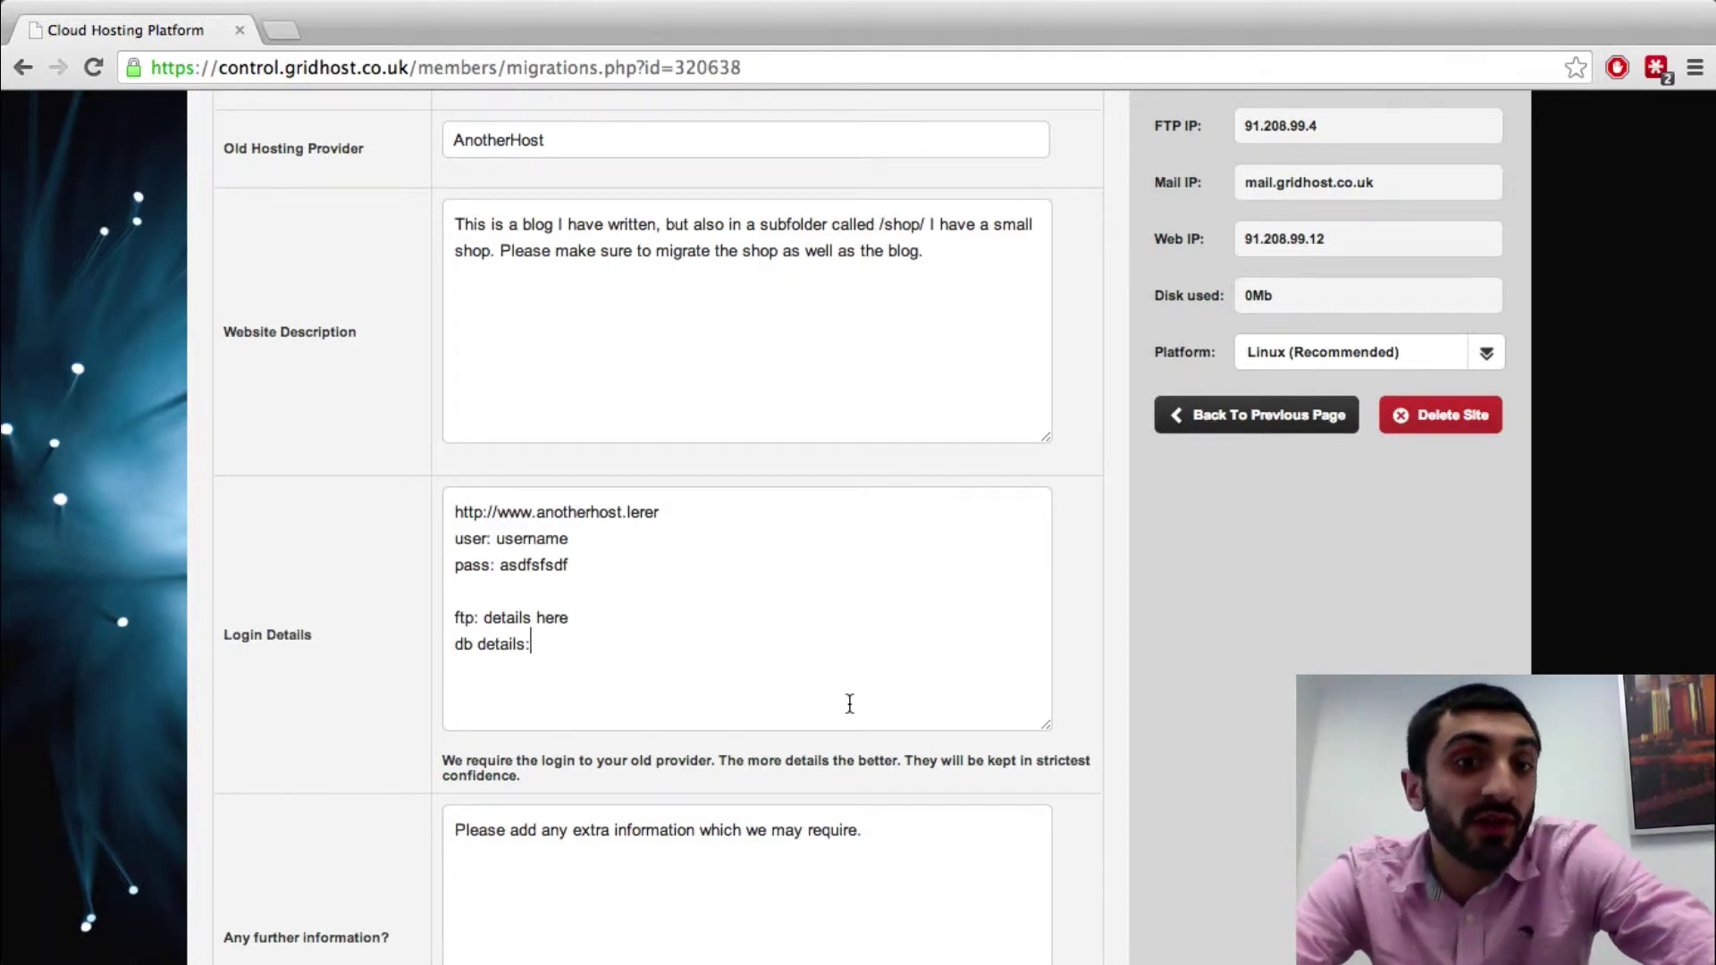
Note that the site goes offline in 24 hours, so please migrate asap
{"action": "scroll", "coordinate": [849, 703], "scroll_direction": "down", "scroll_amount": 3}
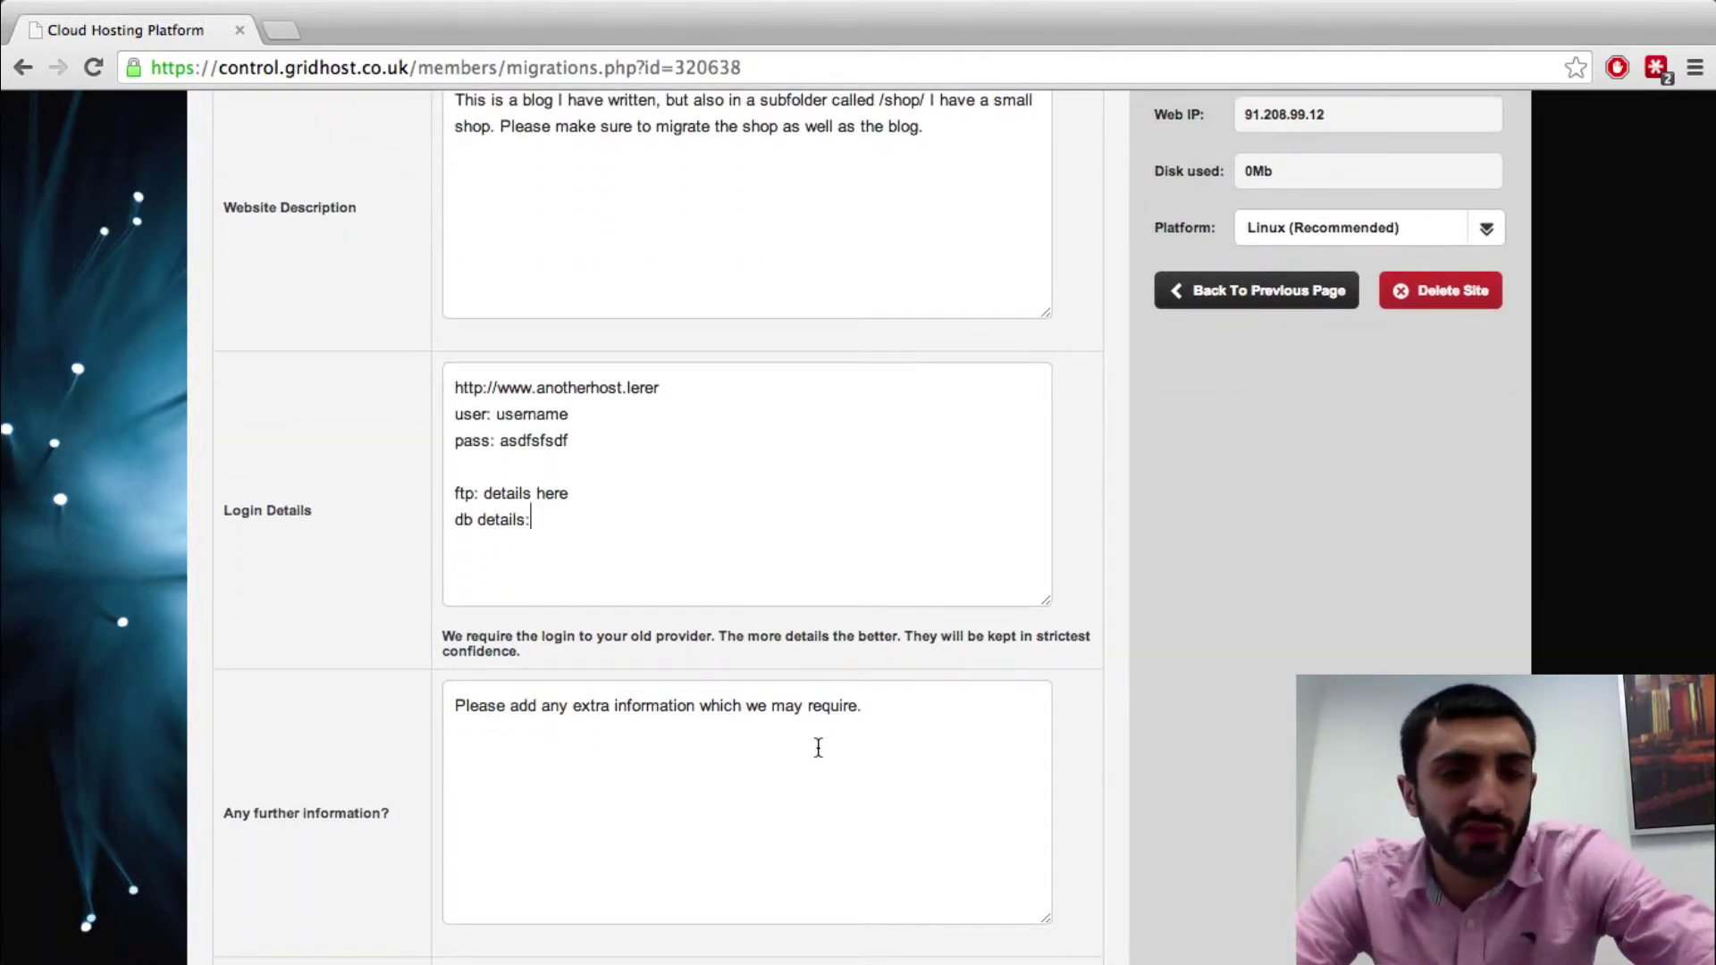
{"action": "left_click", "coordinate": [817, 748]}
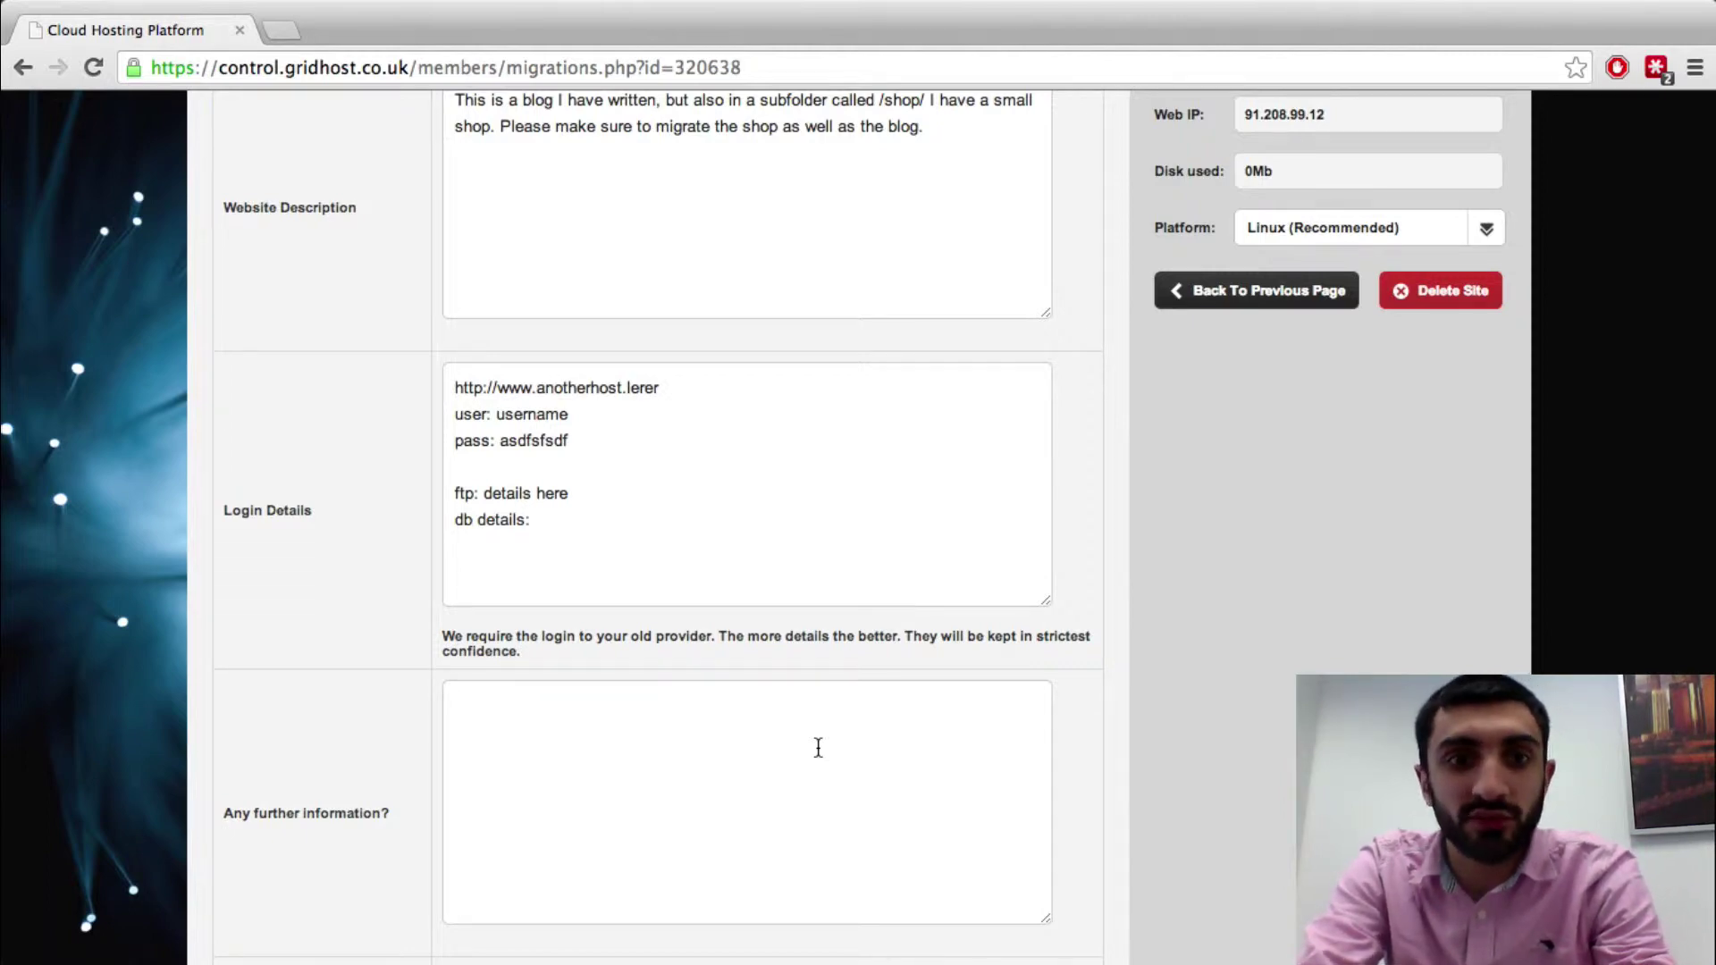
{"action": "type", "text": "My ste goe"}
{"action": "key", "text": "BackSpace"}
{"action": "key", "text": "BackSpace"}
{"action": "key", "text": "BackSpace"}
{"action": "key", "text": "BackSpace"}
{"action": "key", "text": "BackSpace"}
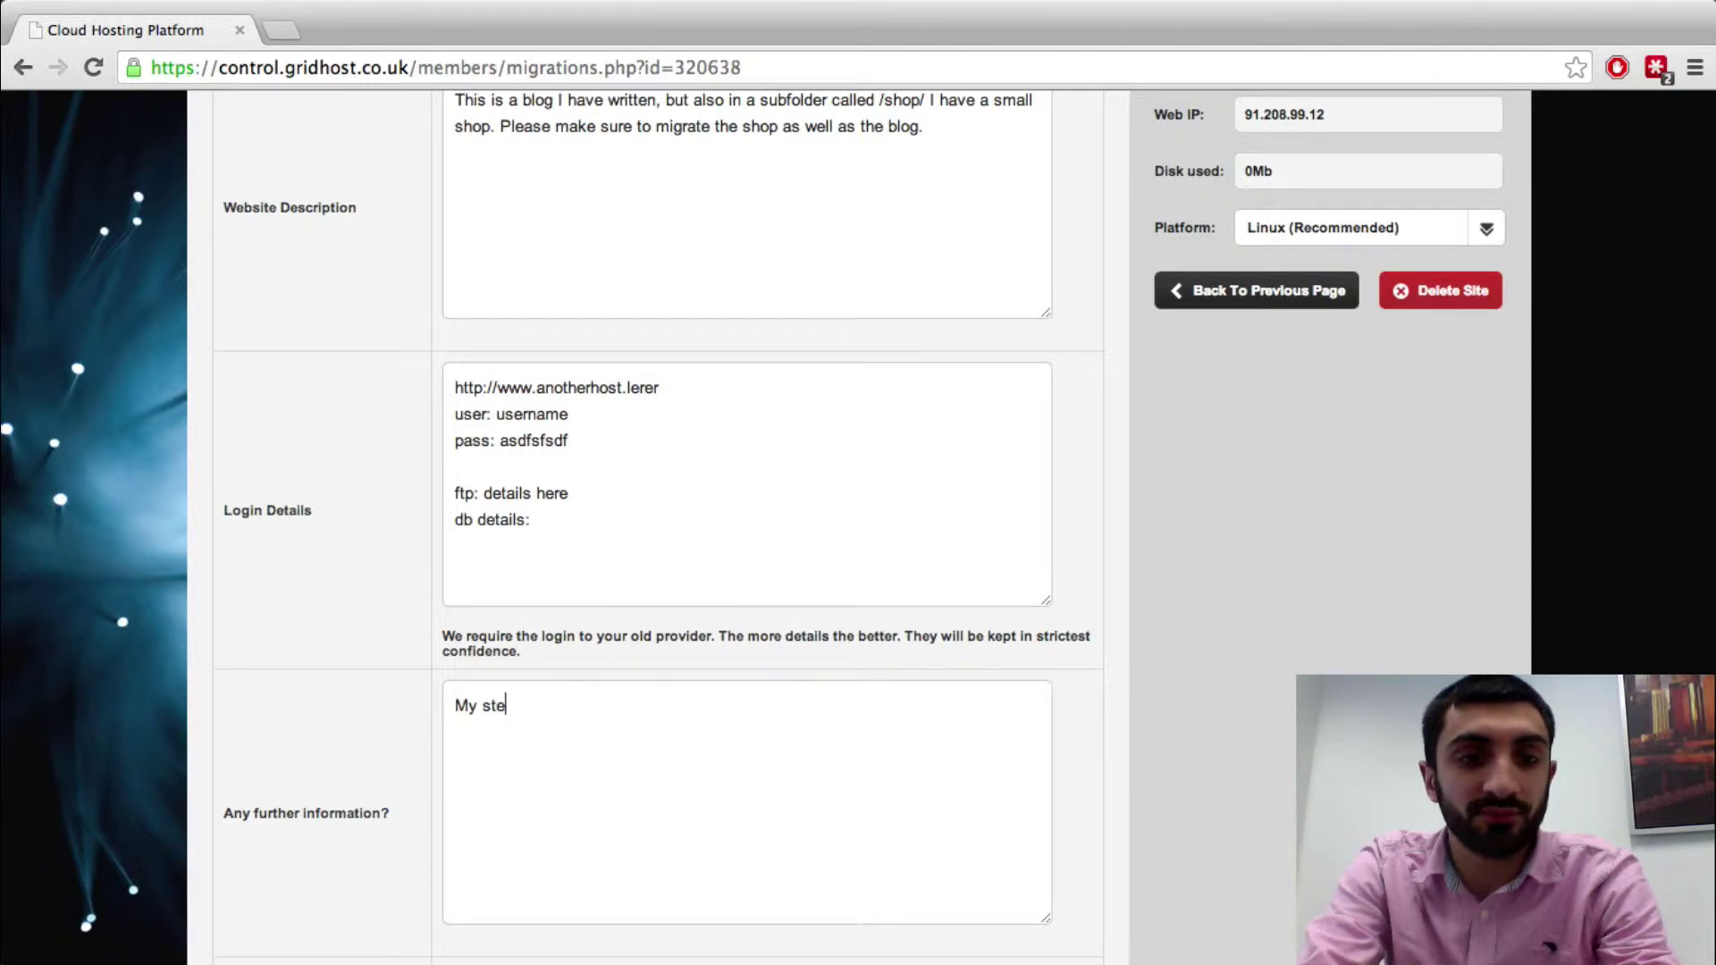
{"action": "type", "text": "ite goes offl"}
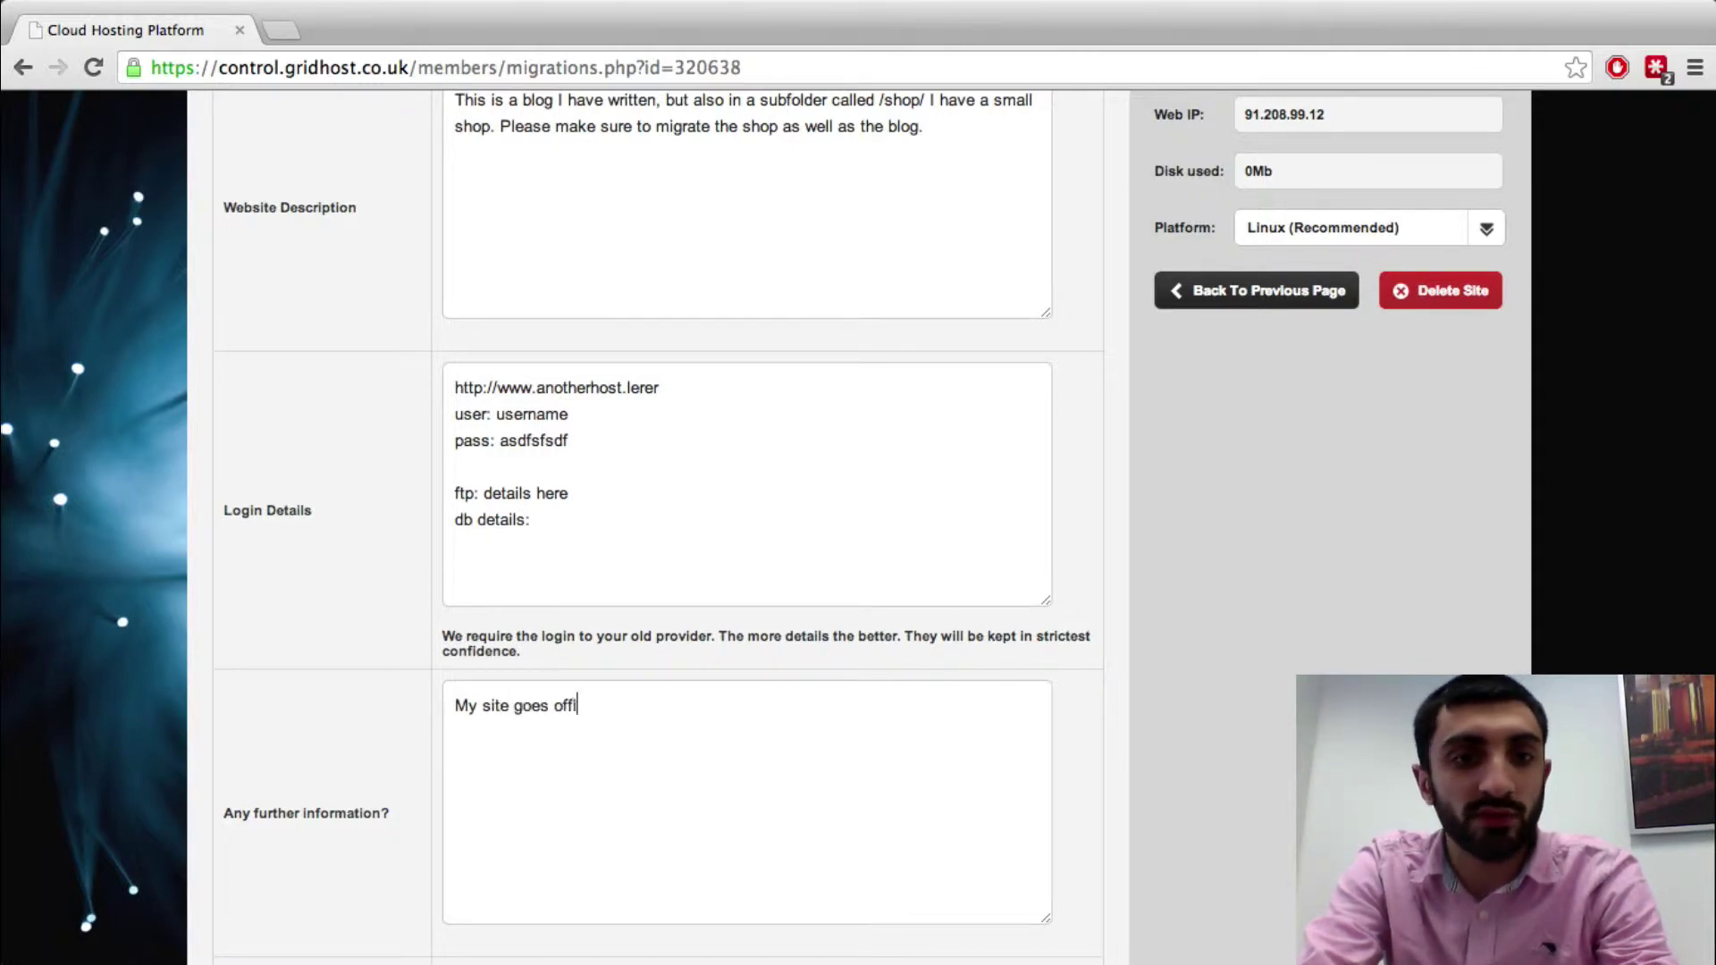
{"action": "type", "text": "ine in 24 hours so plea"}
{"action": "key", "text": "BackSpace"}
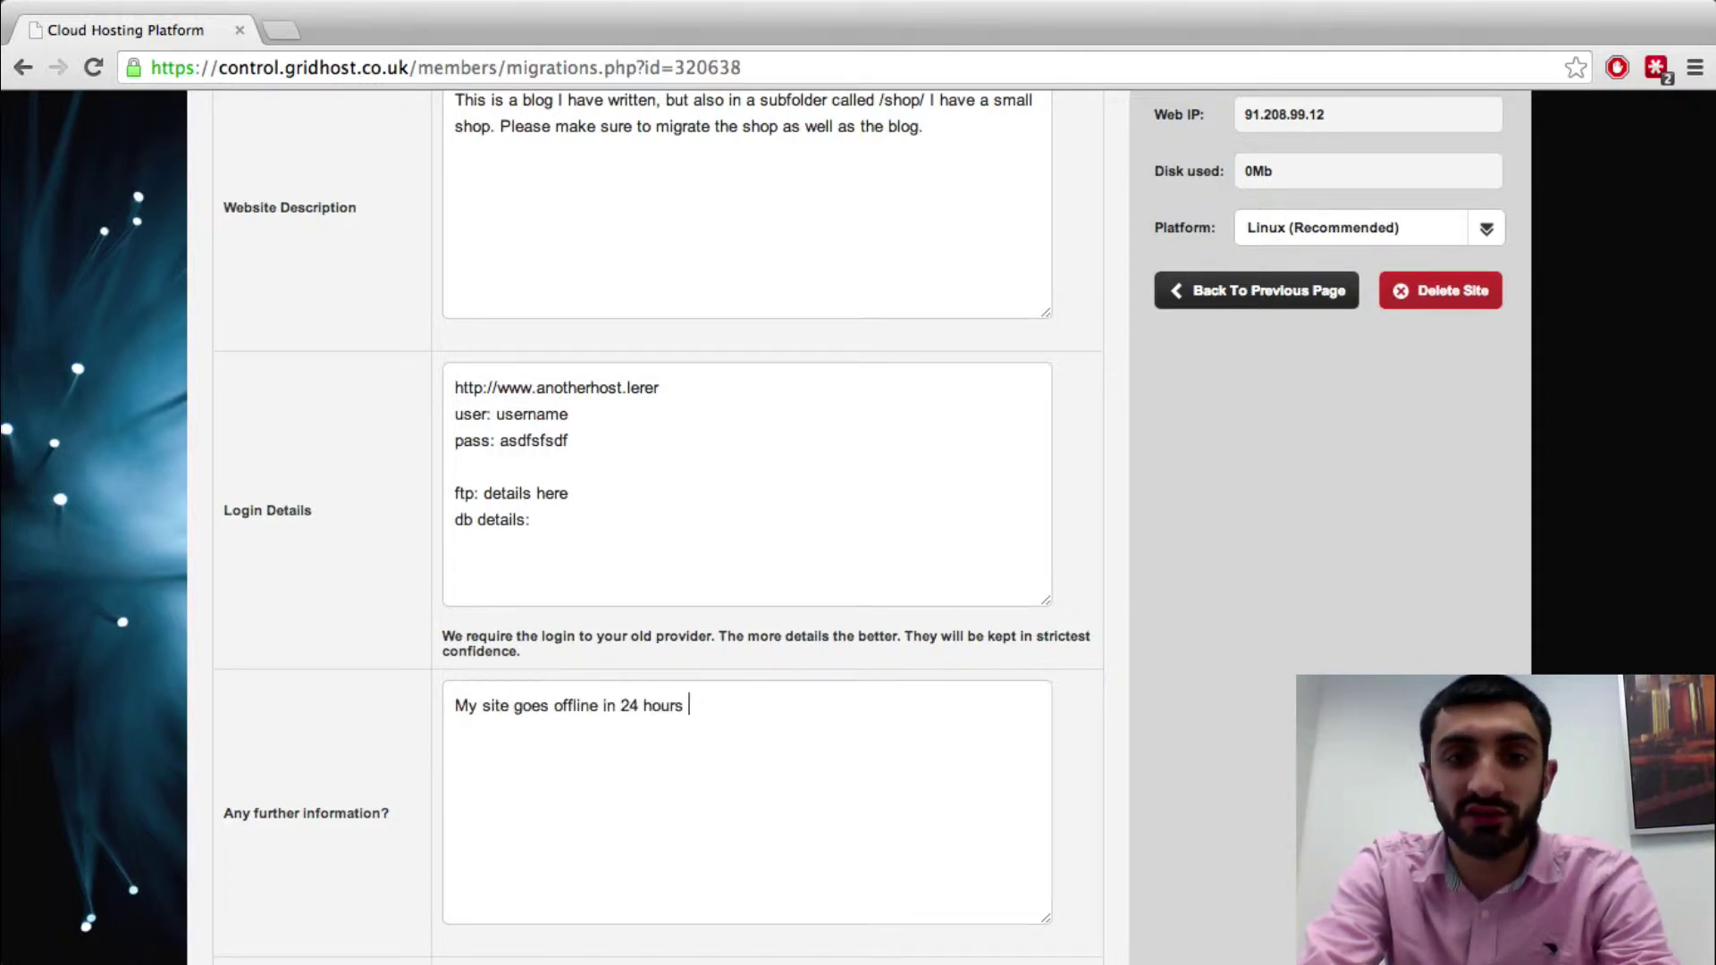
{"action": "type", "text": "so please do this asasp!"}
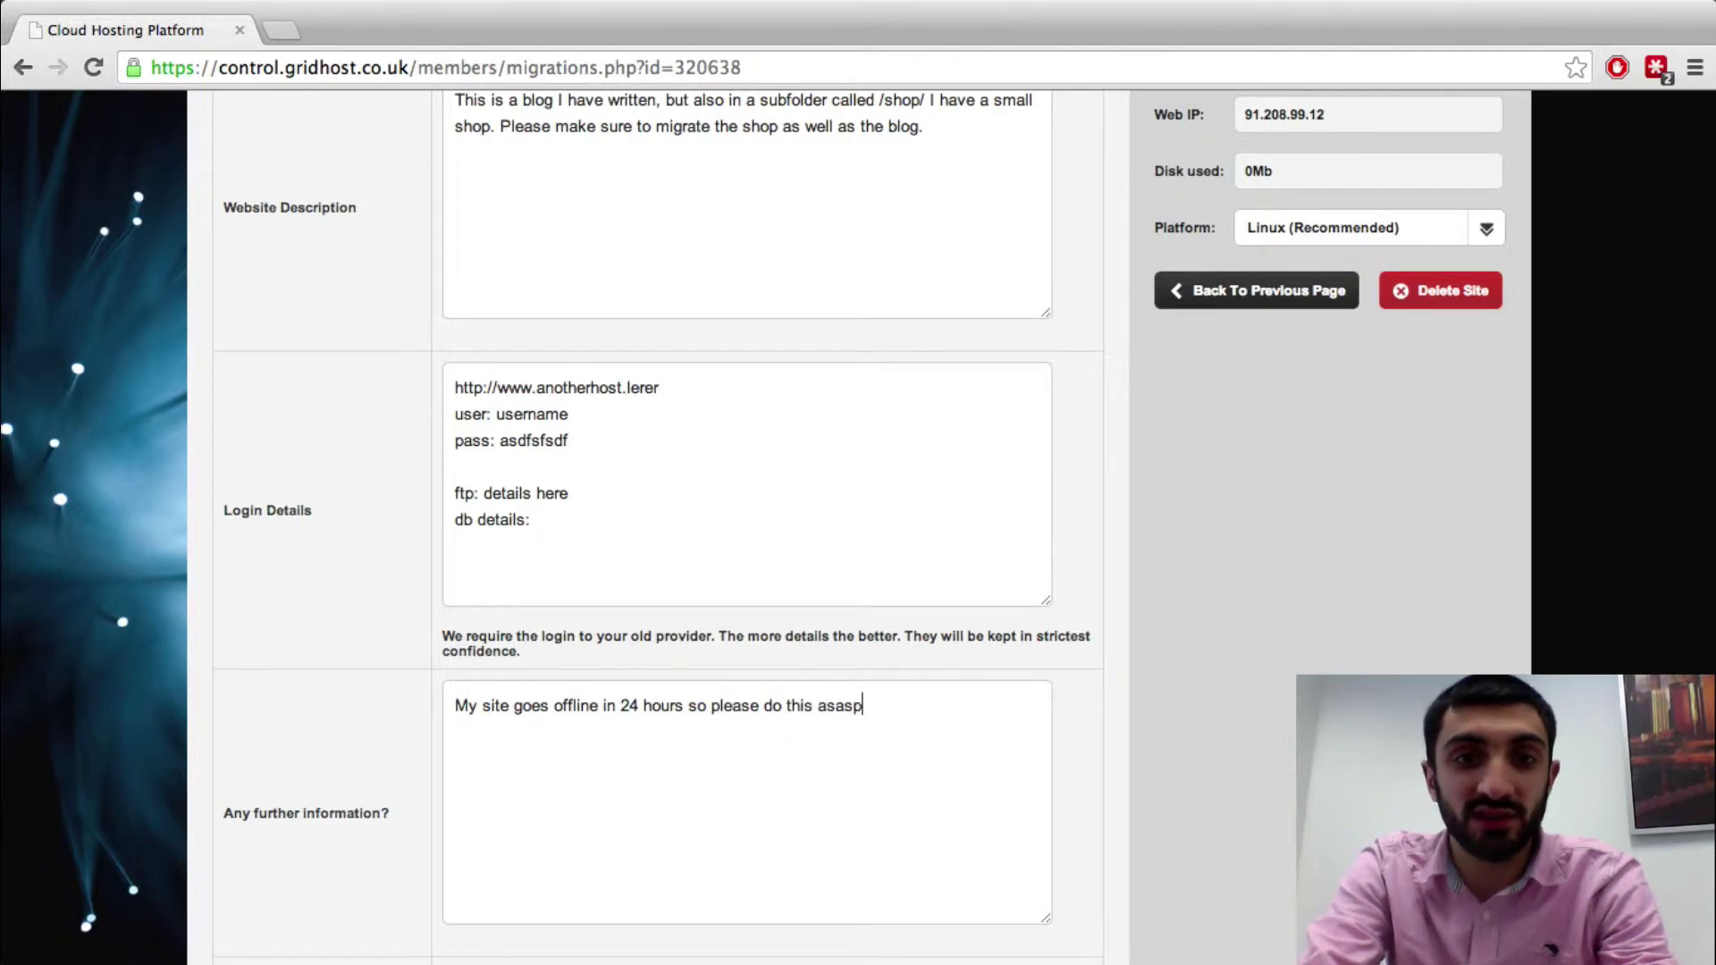
{"action": "key", "text": "BackSpace"}
{"action": "key", "text": "BackSpace"}
{"action": "key", "text": "BackSpace"}
{"action": "type", "text": "p!"}
{"action": "key", "text": "Return"}
{"action": "key", "text": "Return"}
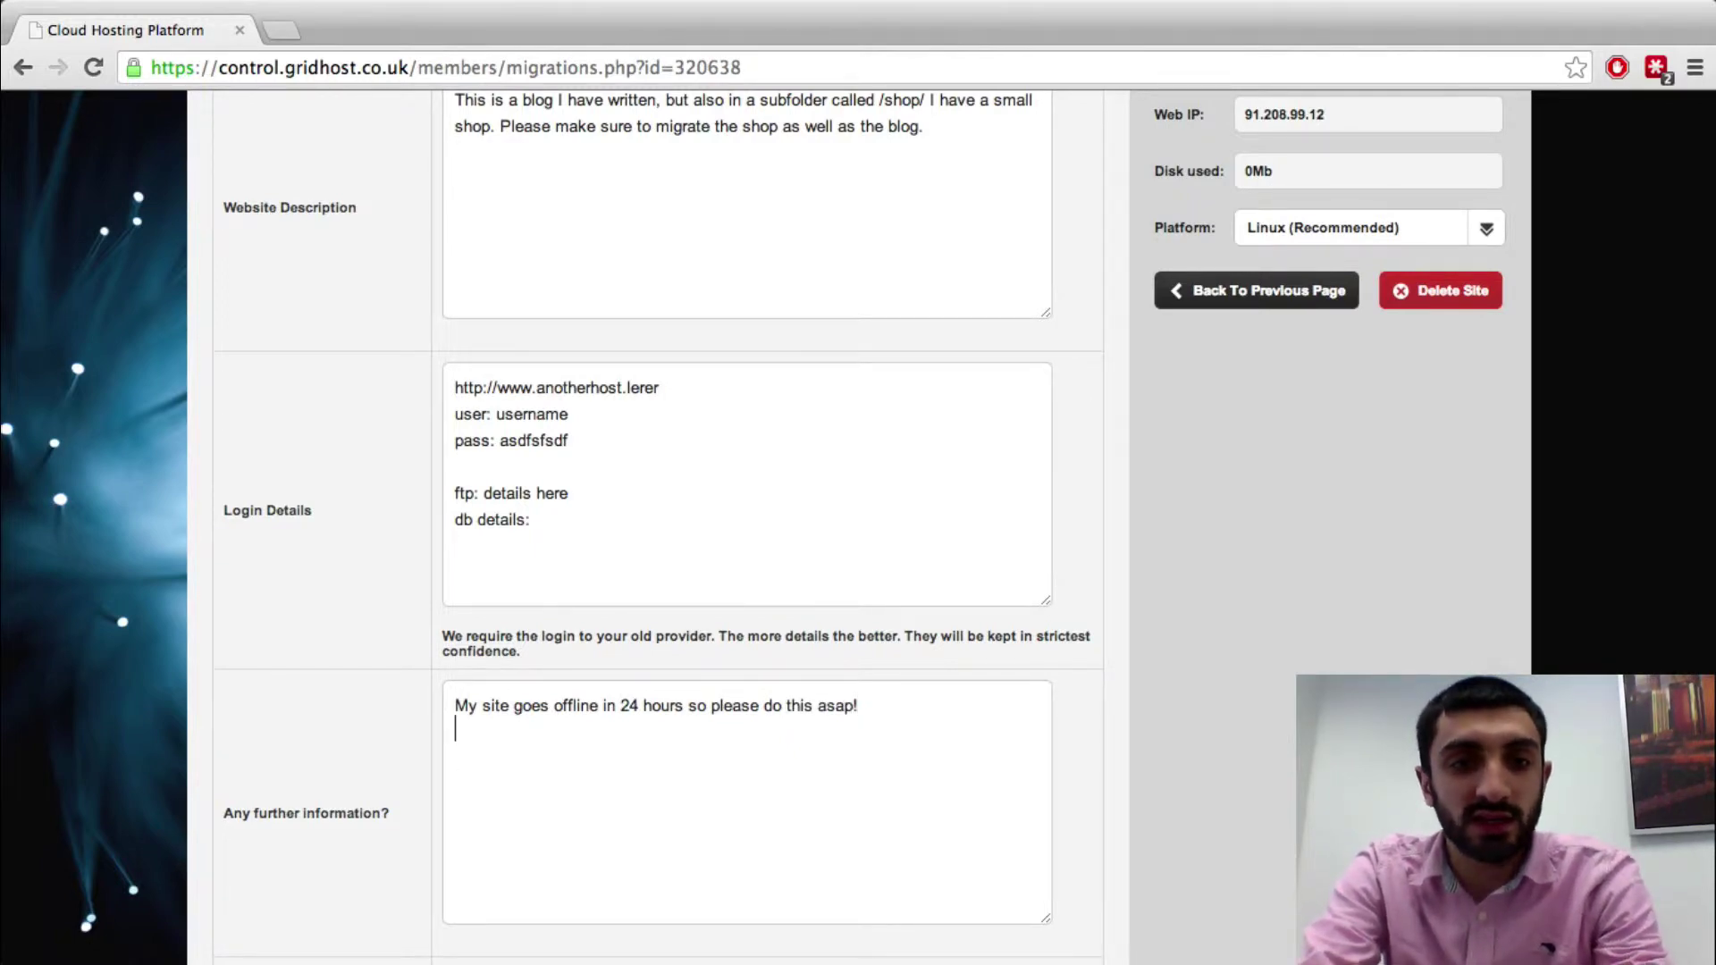
Add the line 'It would be best to do this at 9am Friday'
{"action": "type", "text": "U"}
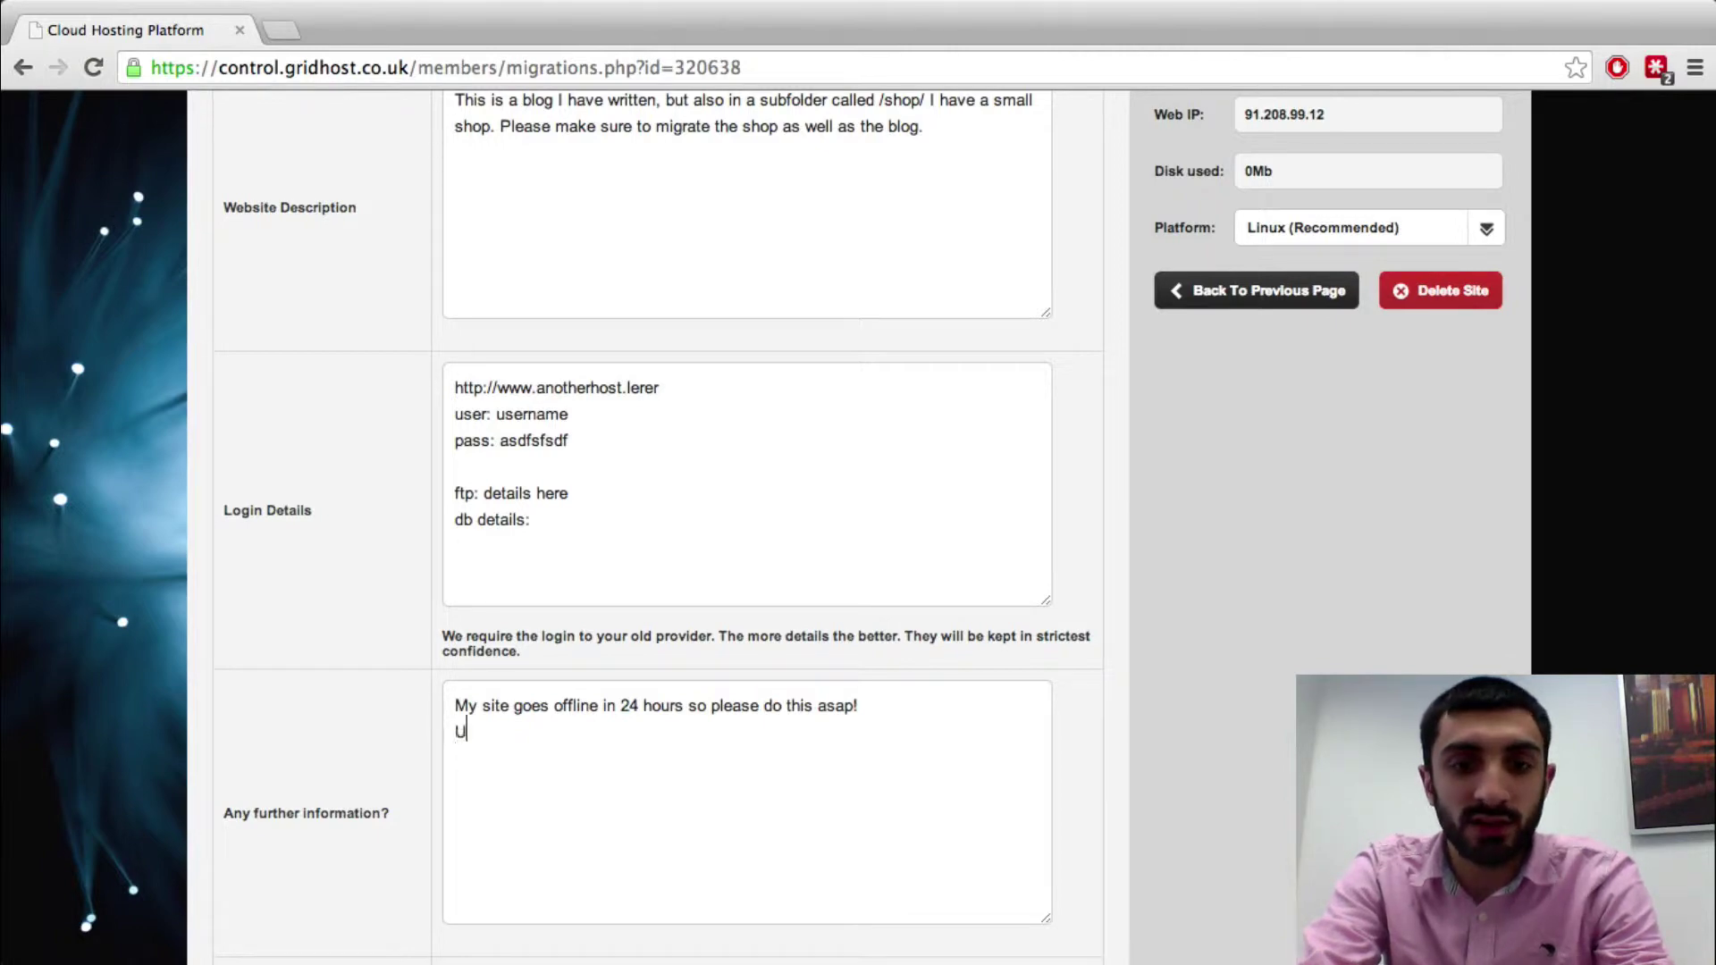
{"action": "key", "text": "BackSpace"}
{"action": "type", "text": "it wo"}
{"action": "key", "text": "BackSpace"}
{"action": "key", "text": "BackSpace"}
{"action": "key", "text": "BackSpace"}
{"action": "key", "text": "BackSpace"}
{"action": "key", "text": "BackSpace"}
{"action": "type", "text": "It wo"}
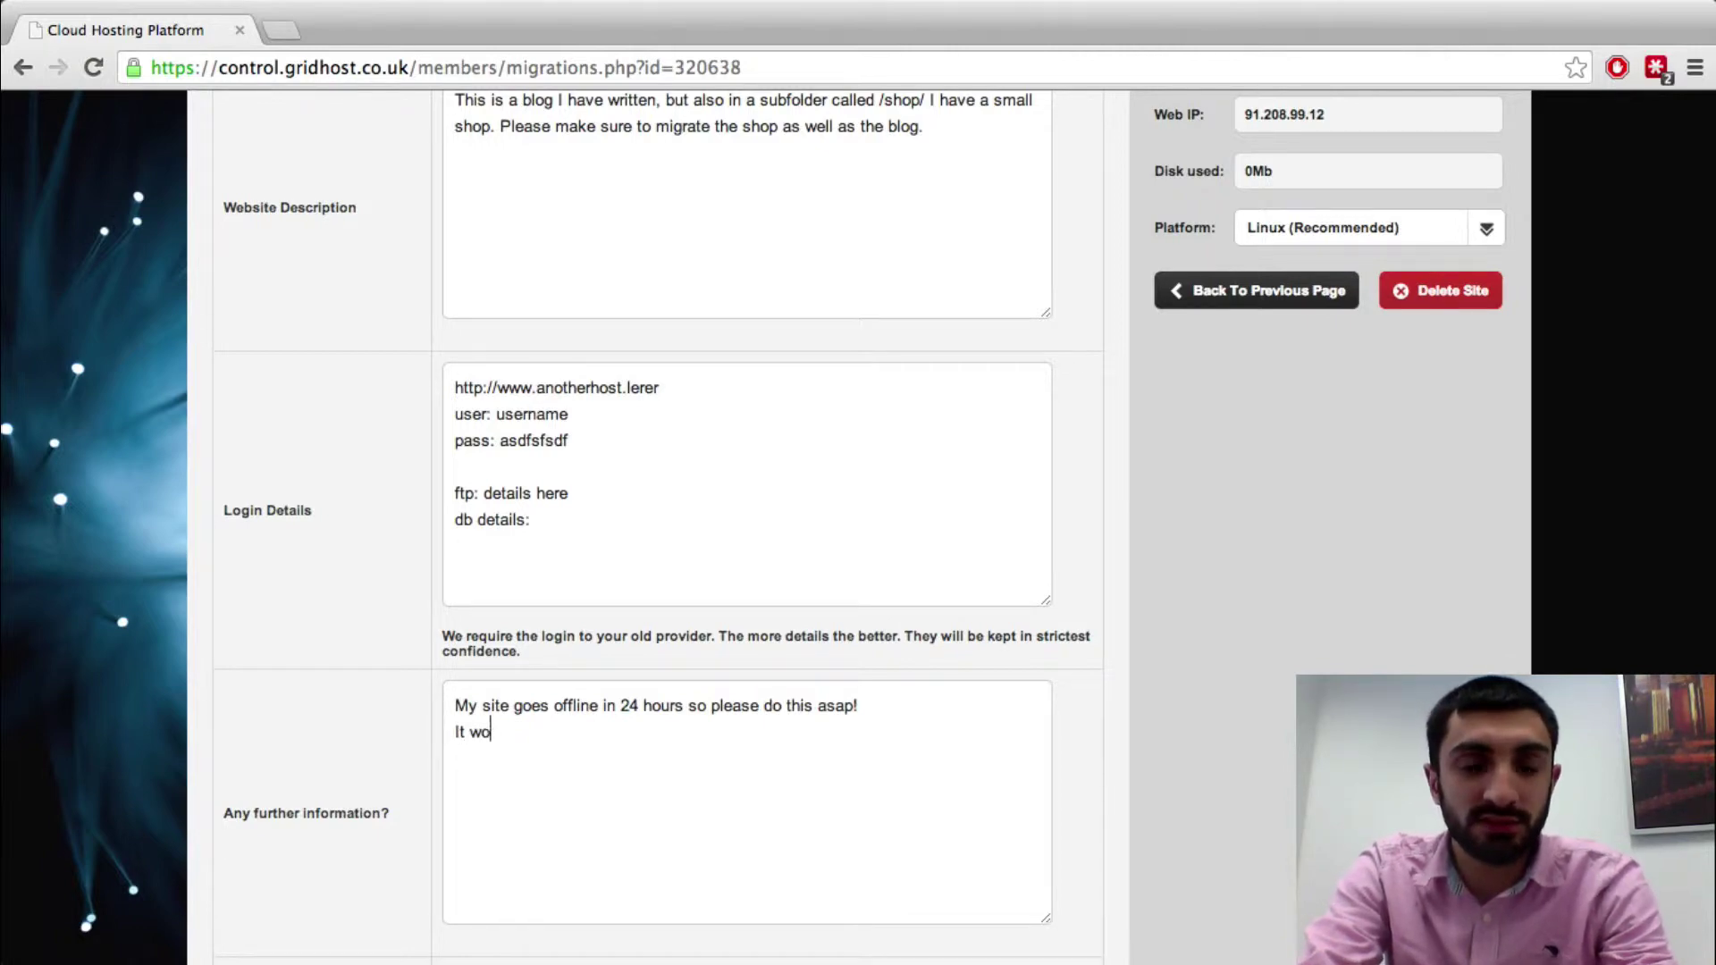
{"action": "type", "text": "uld be best to do this at"}
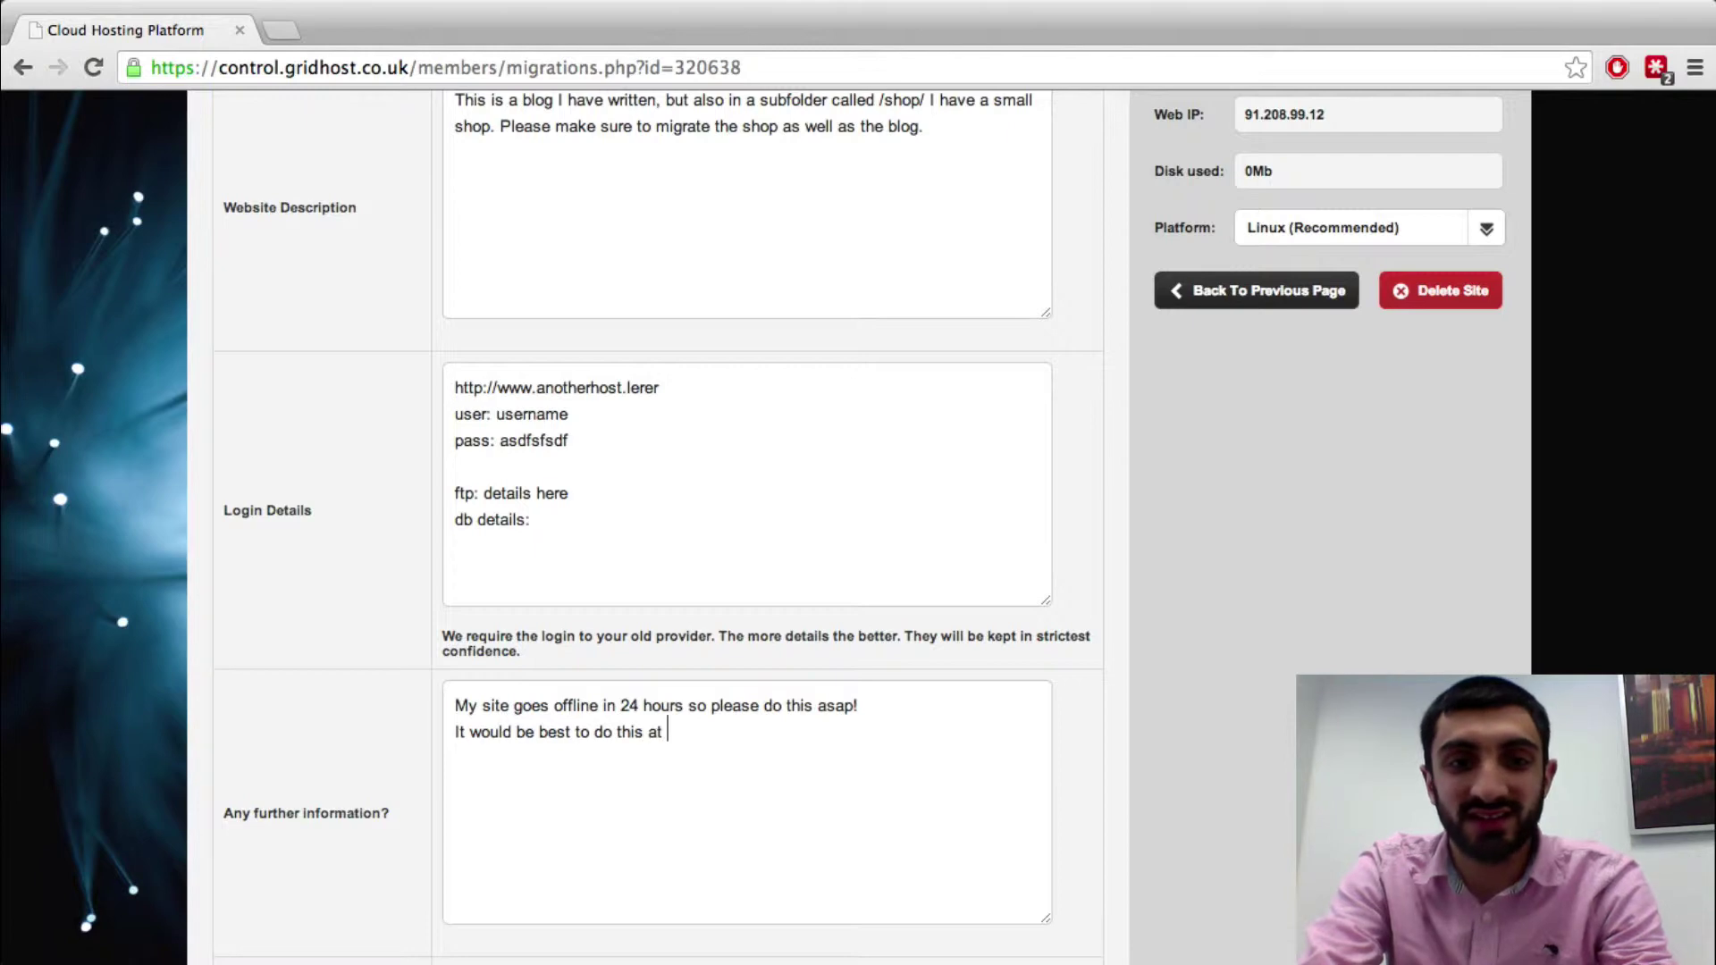
{"action": "type", "text": " 9am fRID"}
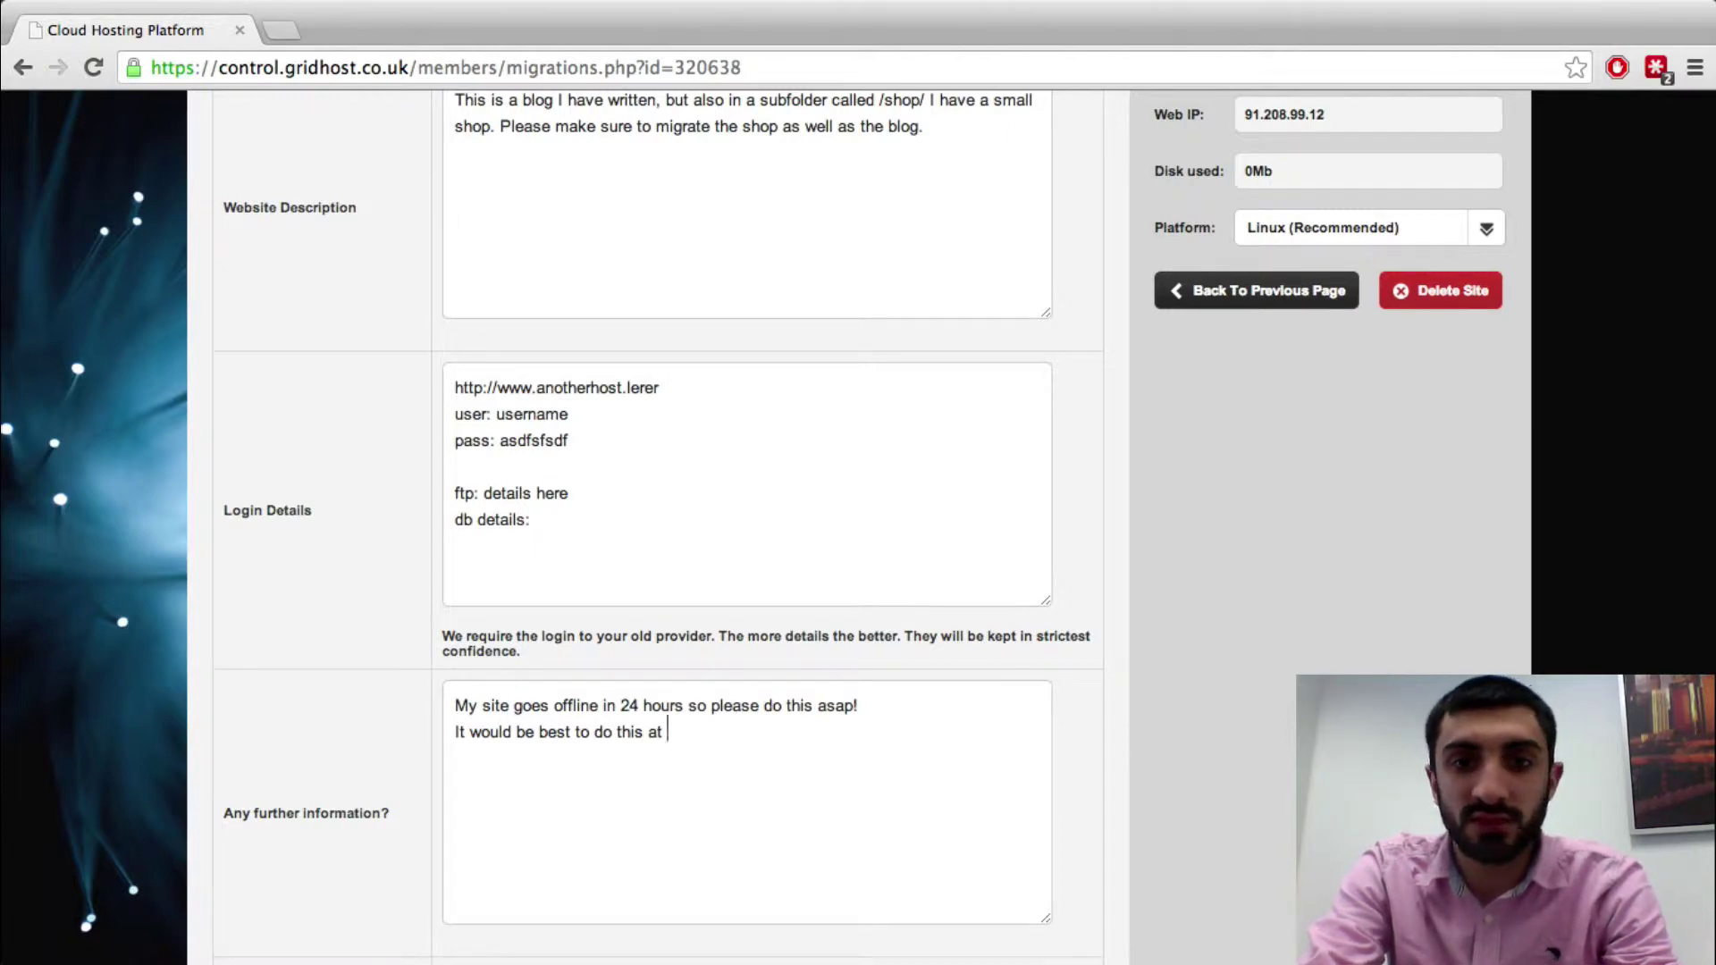
{"action": "key", "text": "BackSpace"}
{"action": "key", "text": "BackSpace"}
{"action": "key", "text": "BackSpace"}
{"action": "key", "text": "BackSpace"}
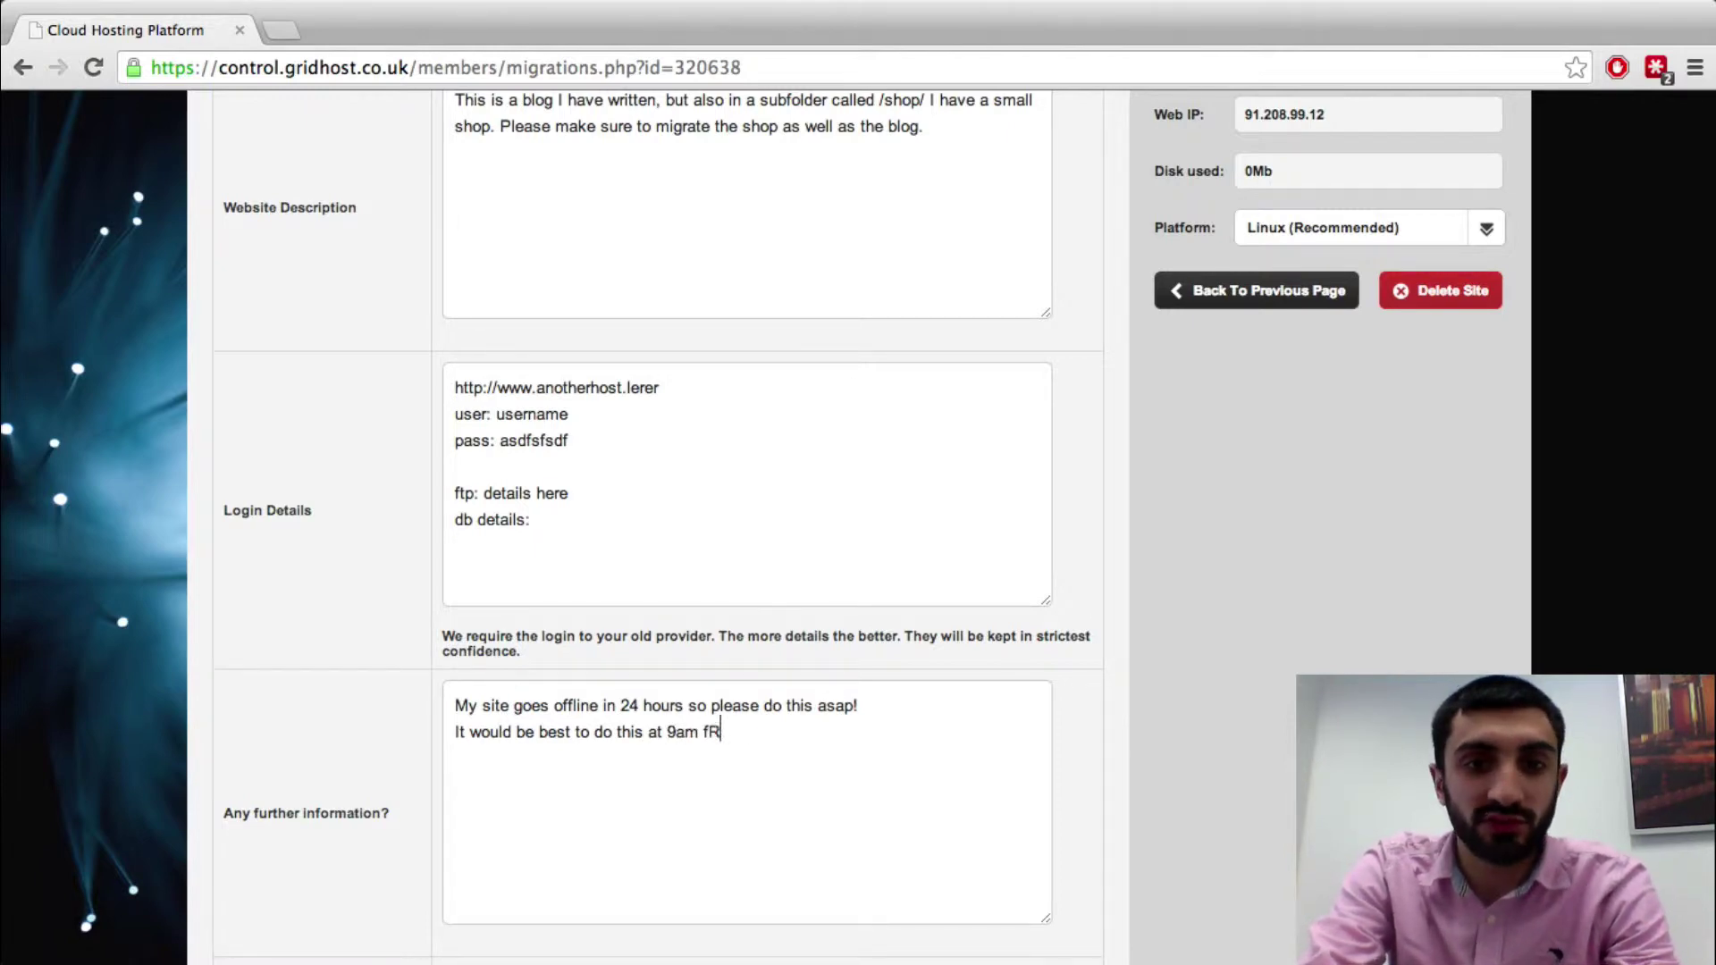
{"action": "type", "text": "Friday"}
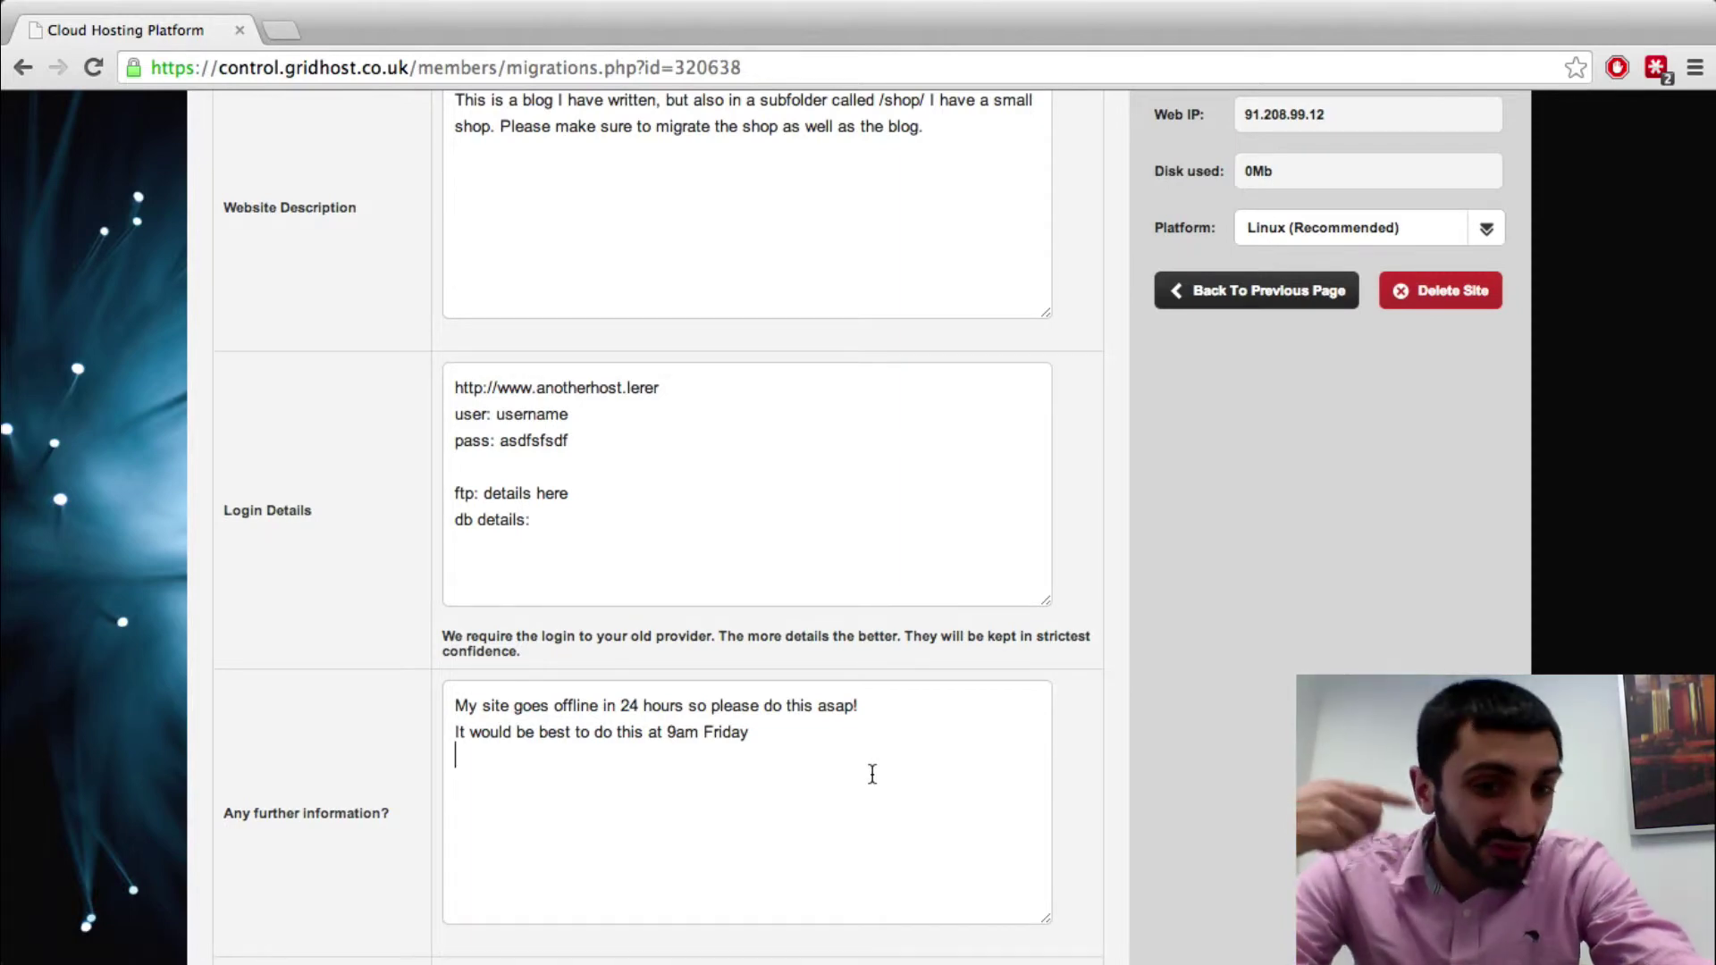
Submit the migration request and check it appears under Existing Migrations
{"action": "scroll", "coordinate": [940, 781], "scroll_direction": "down", "scroll_amount": 3}
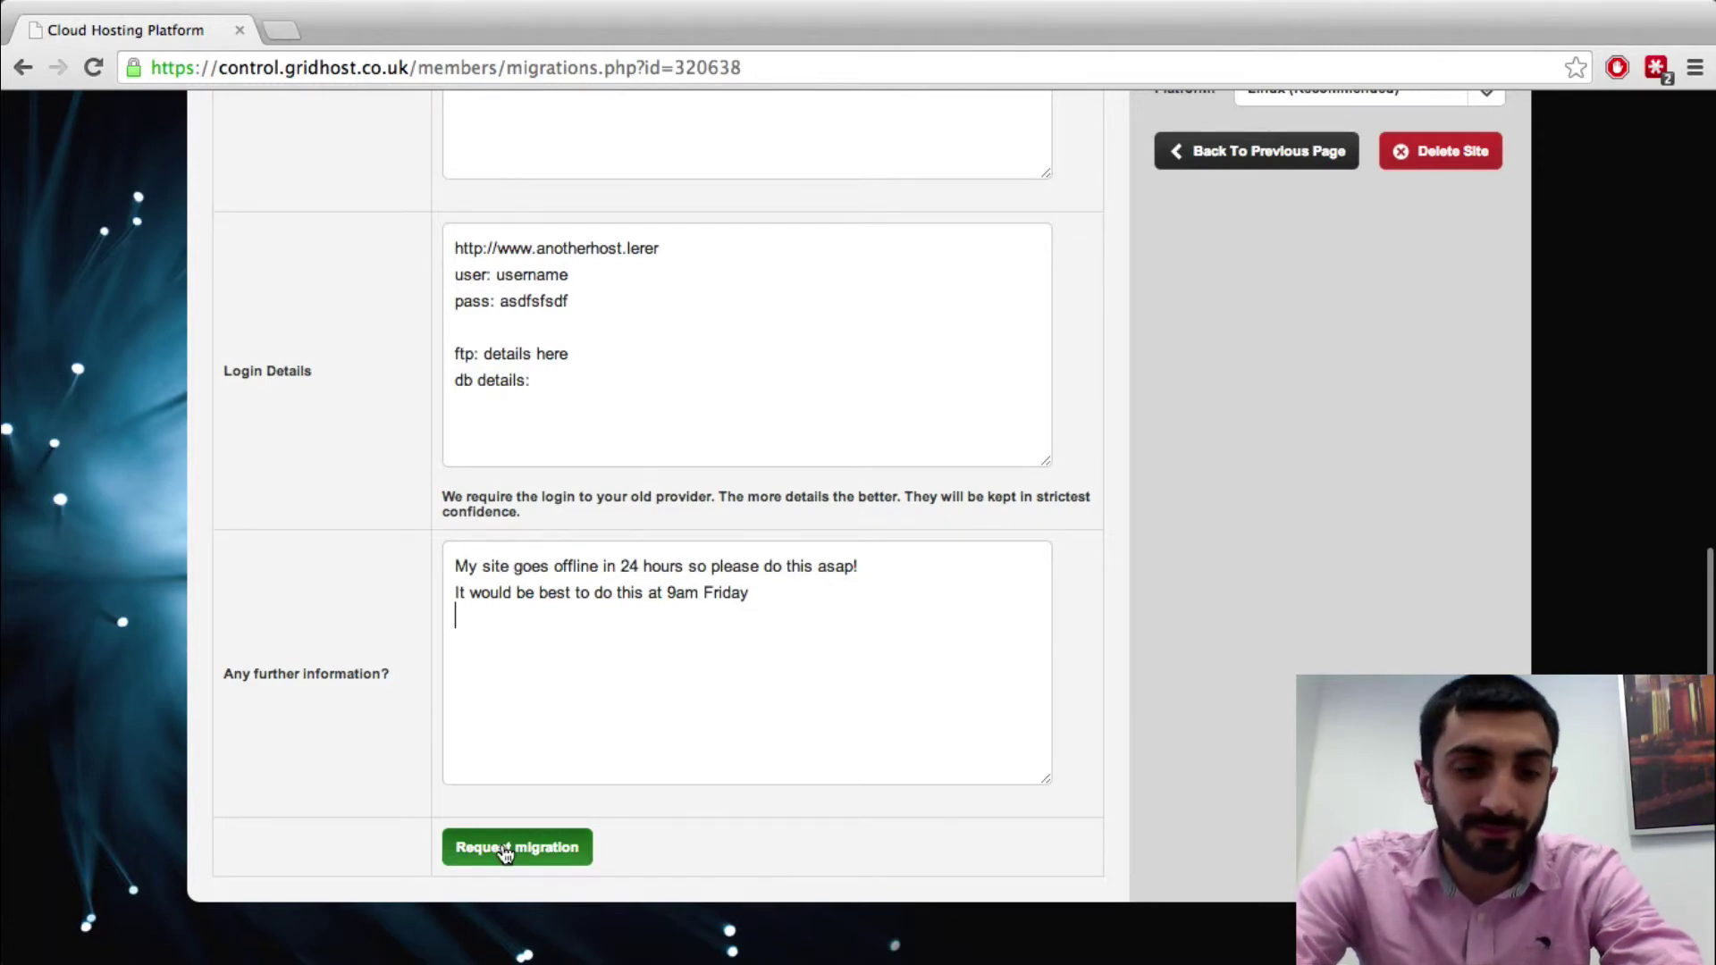
{"action": "left_click", "coordinate": [453, 853]}
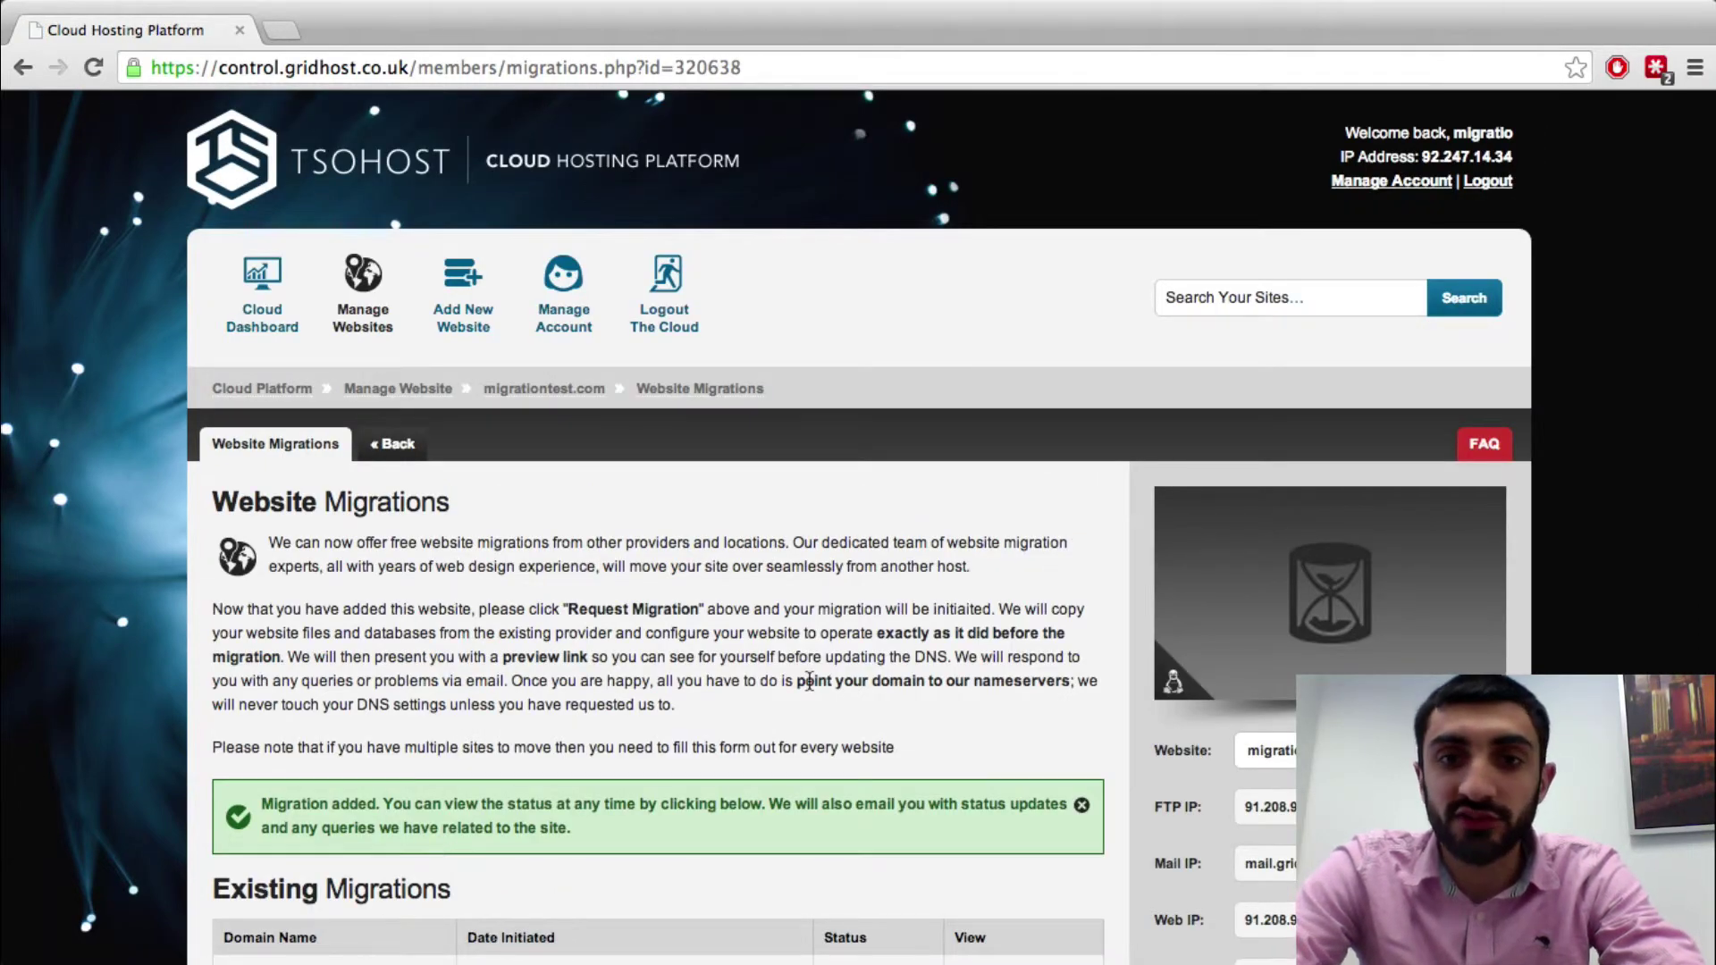
{"action": "scroll", "coordinate": [809, 681], "scroll_direction": "down", "scroll_amount": 5}
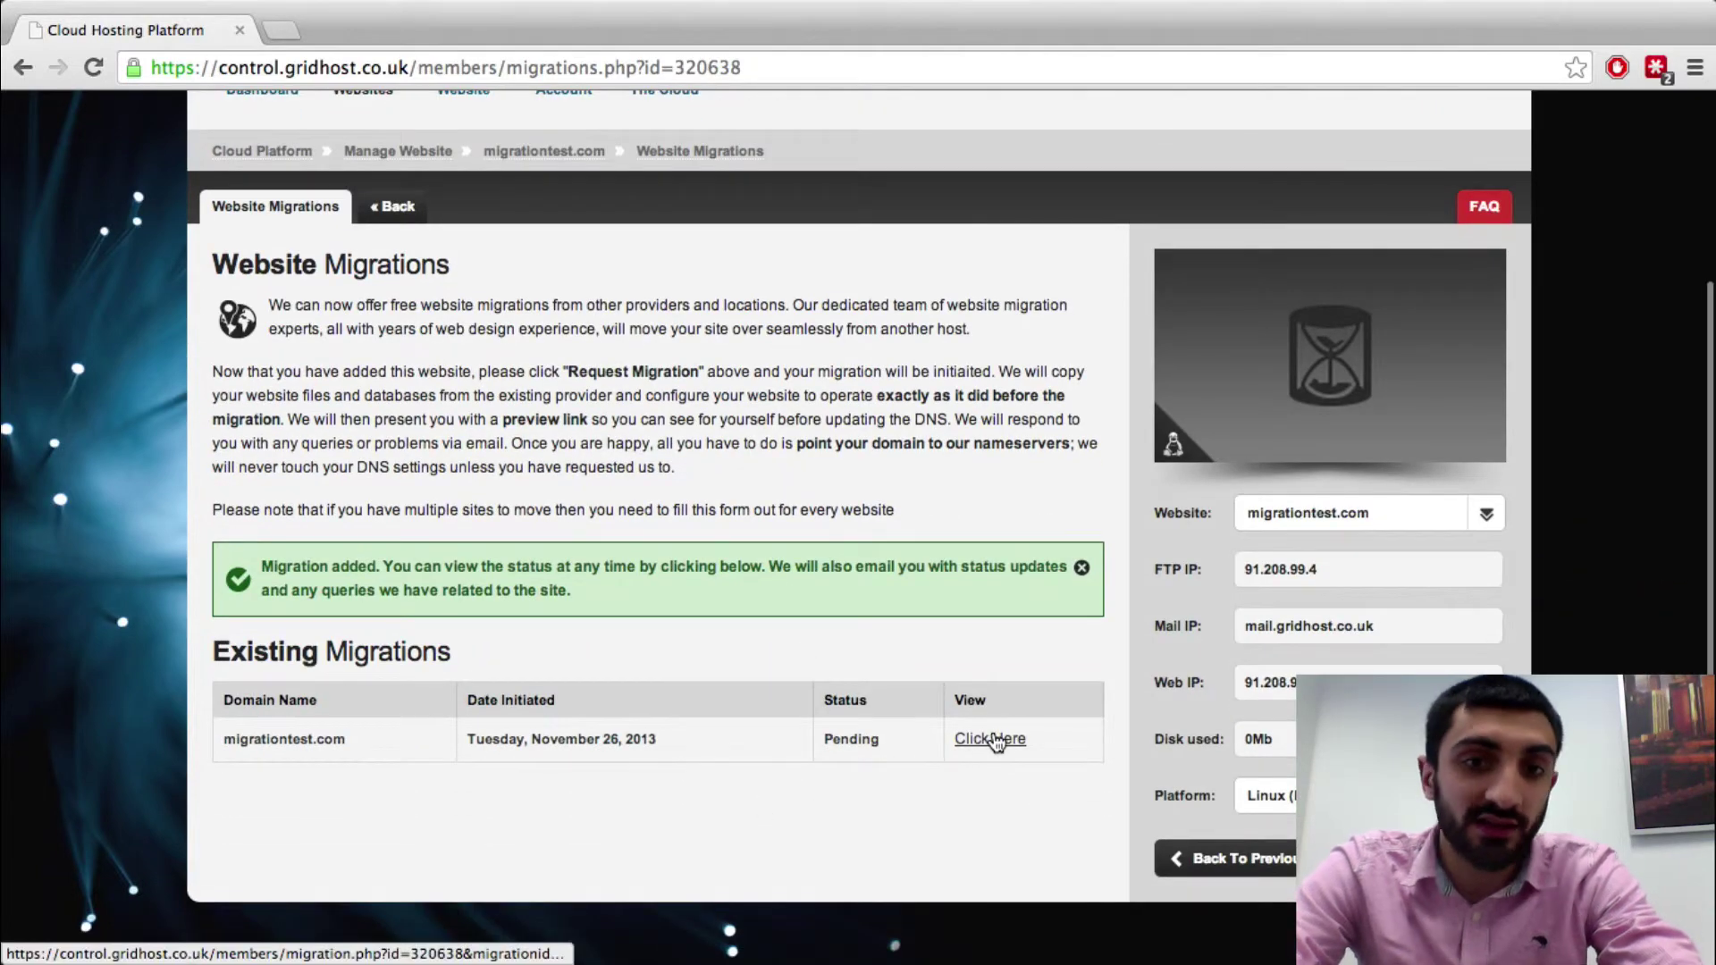
Open the details page of the pending migrationtest.com migration
{"action": "left_click", "coordinate": [995, 741]}
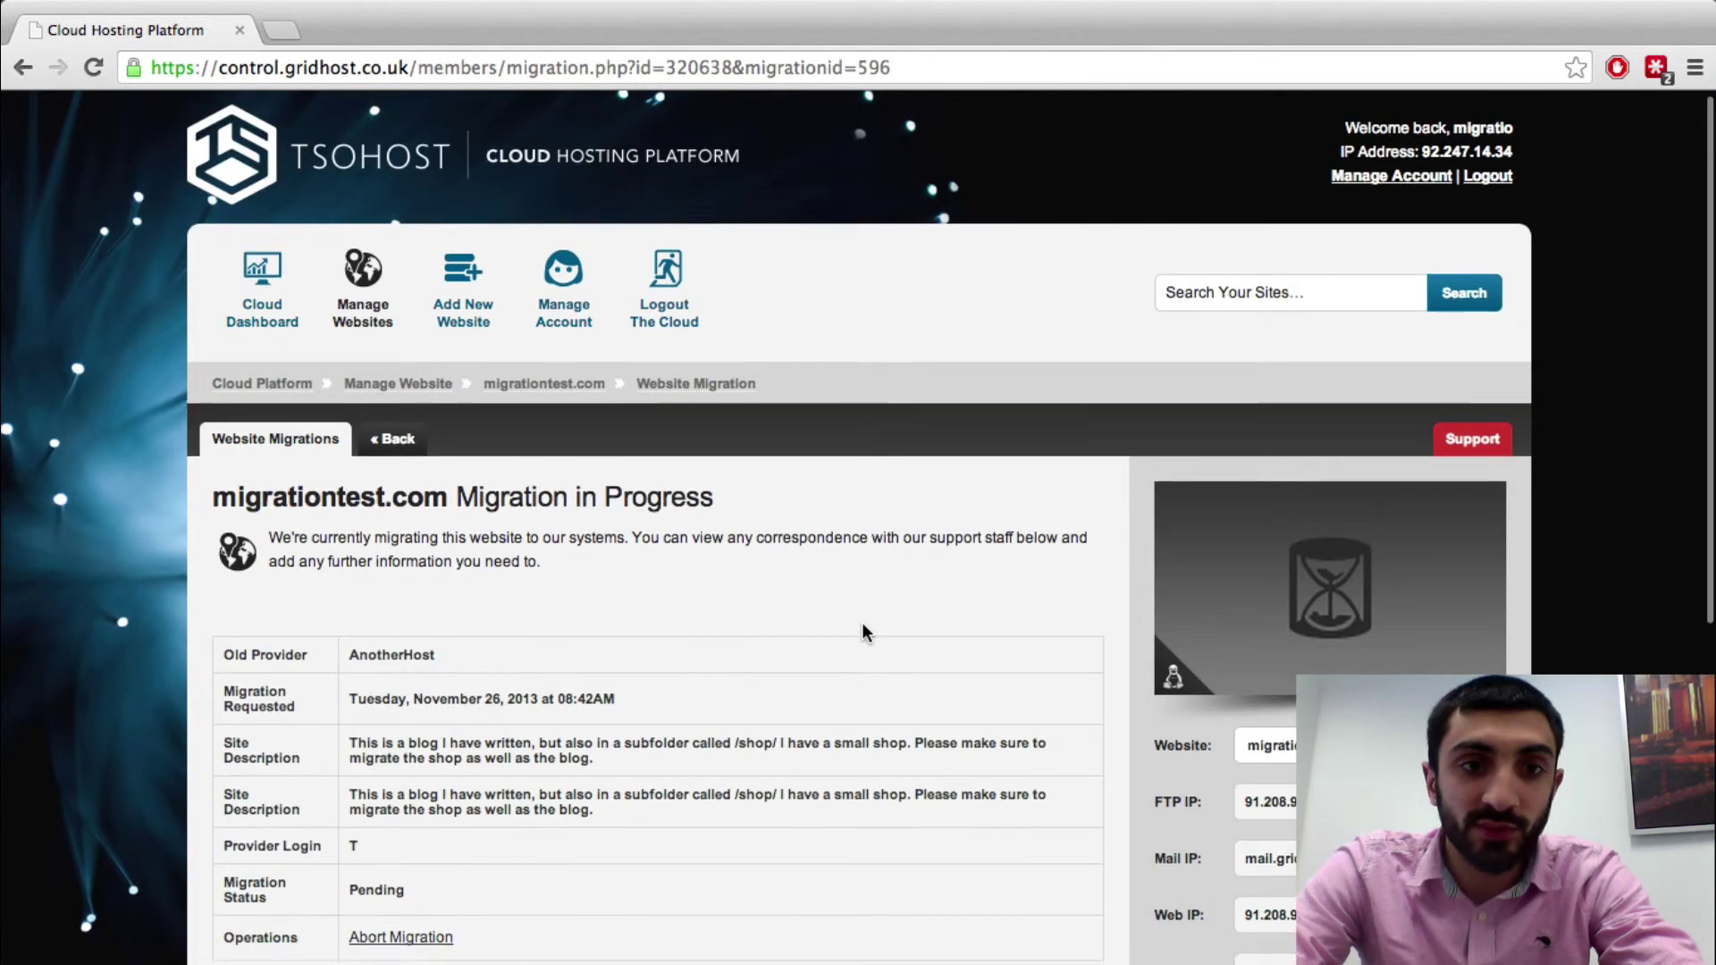
{"action": "scroll", "coordinate": [862, 631], "scroll_direction": "down", "scroll_amount": 5}
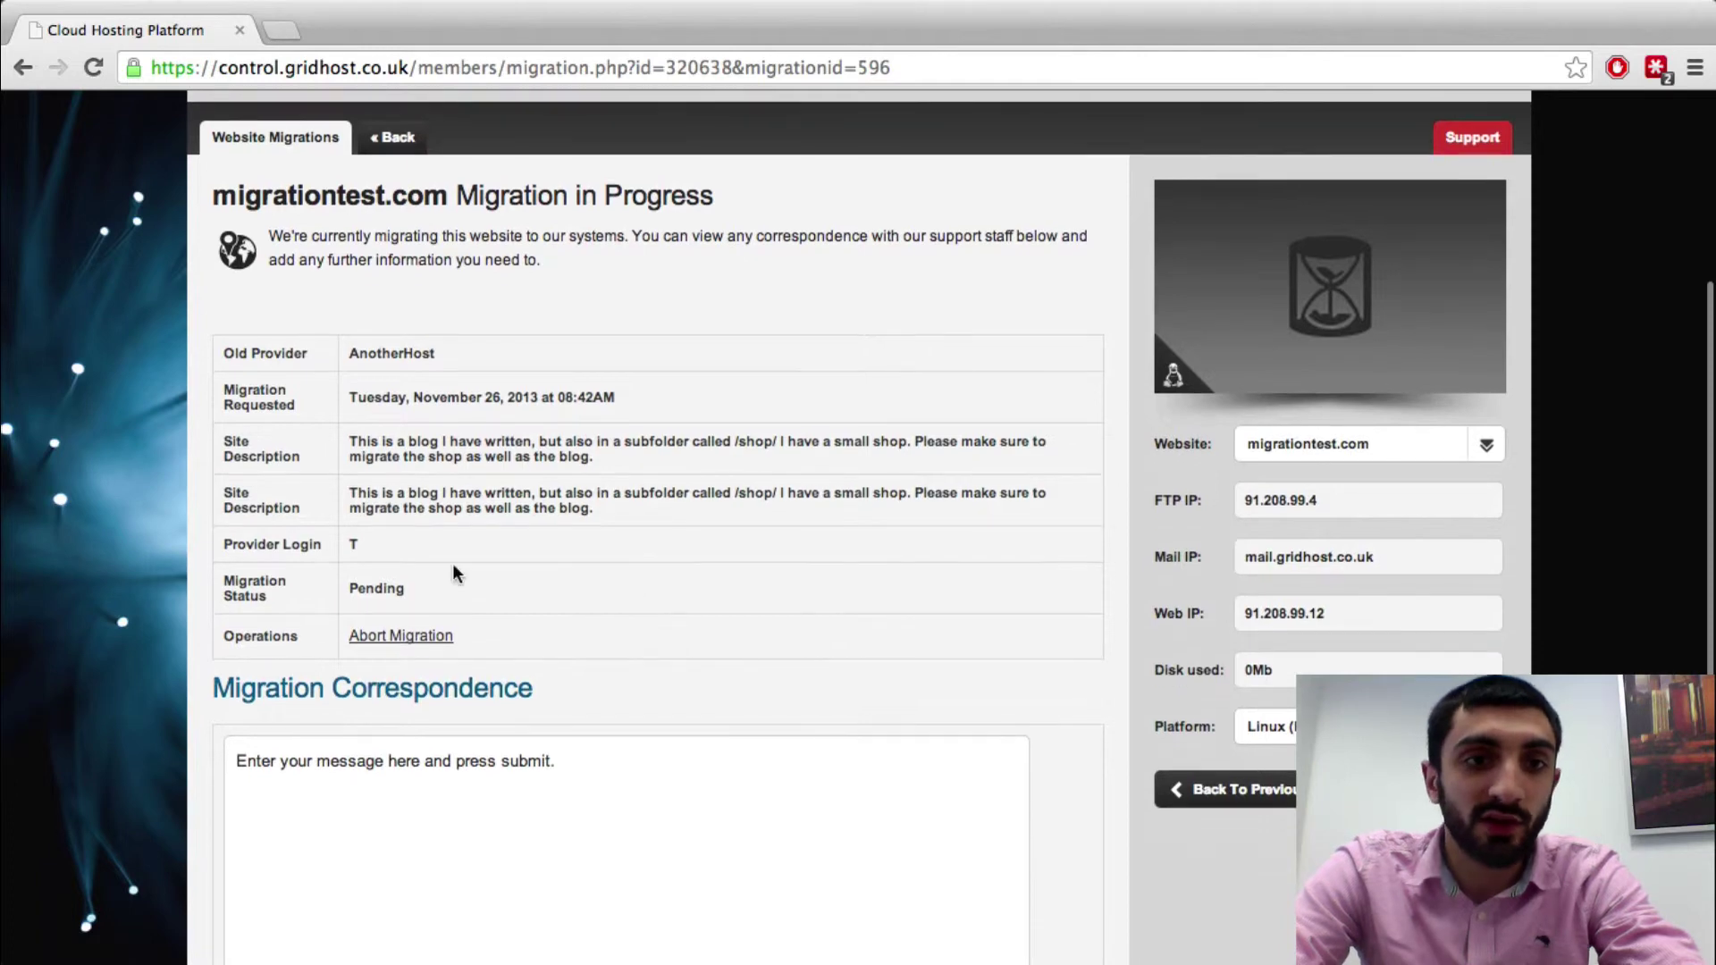
{"action": "scroll", "coordinate": [372, 556], "scroll_direction": "down", "scroll_amount": 3}
Post the update 'Add an update here' to the migration correspondence
{"action": "left_click", "coordinate": [527, 626]}
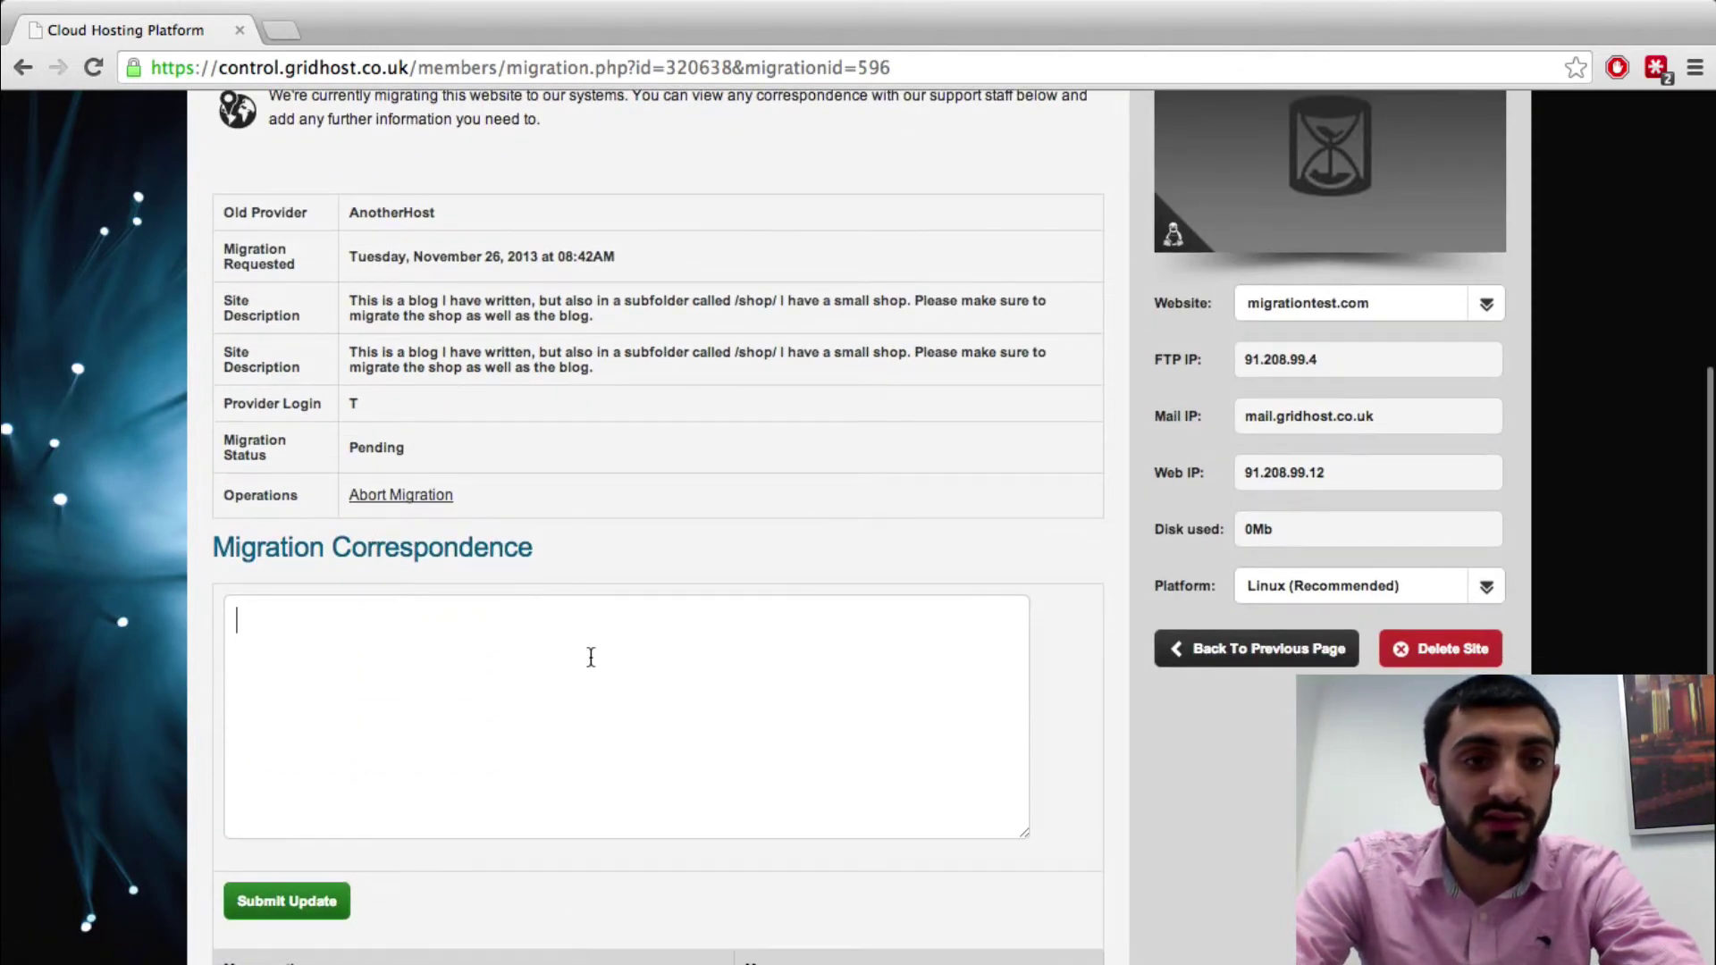
{"action": "scroll", "coordinate": [612, 681], "scroll_direction": "down", "scroll_amount": 1}
{"action": "type", "text": "Ad an"}
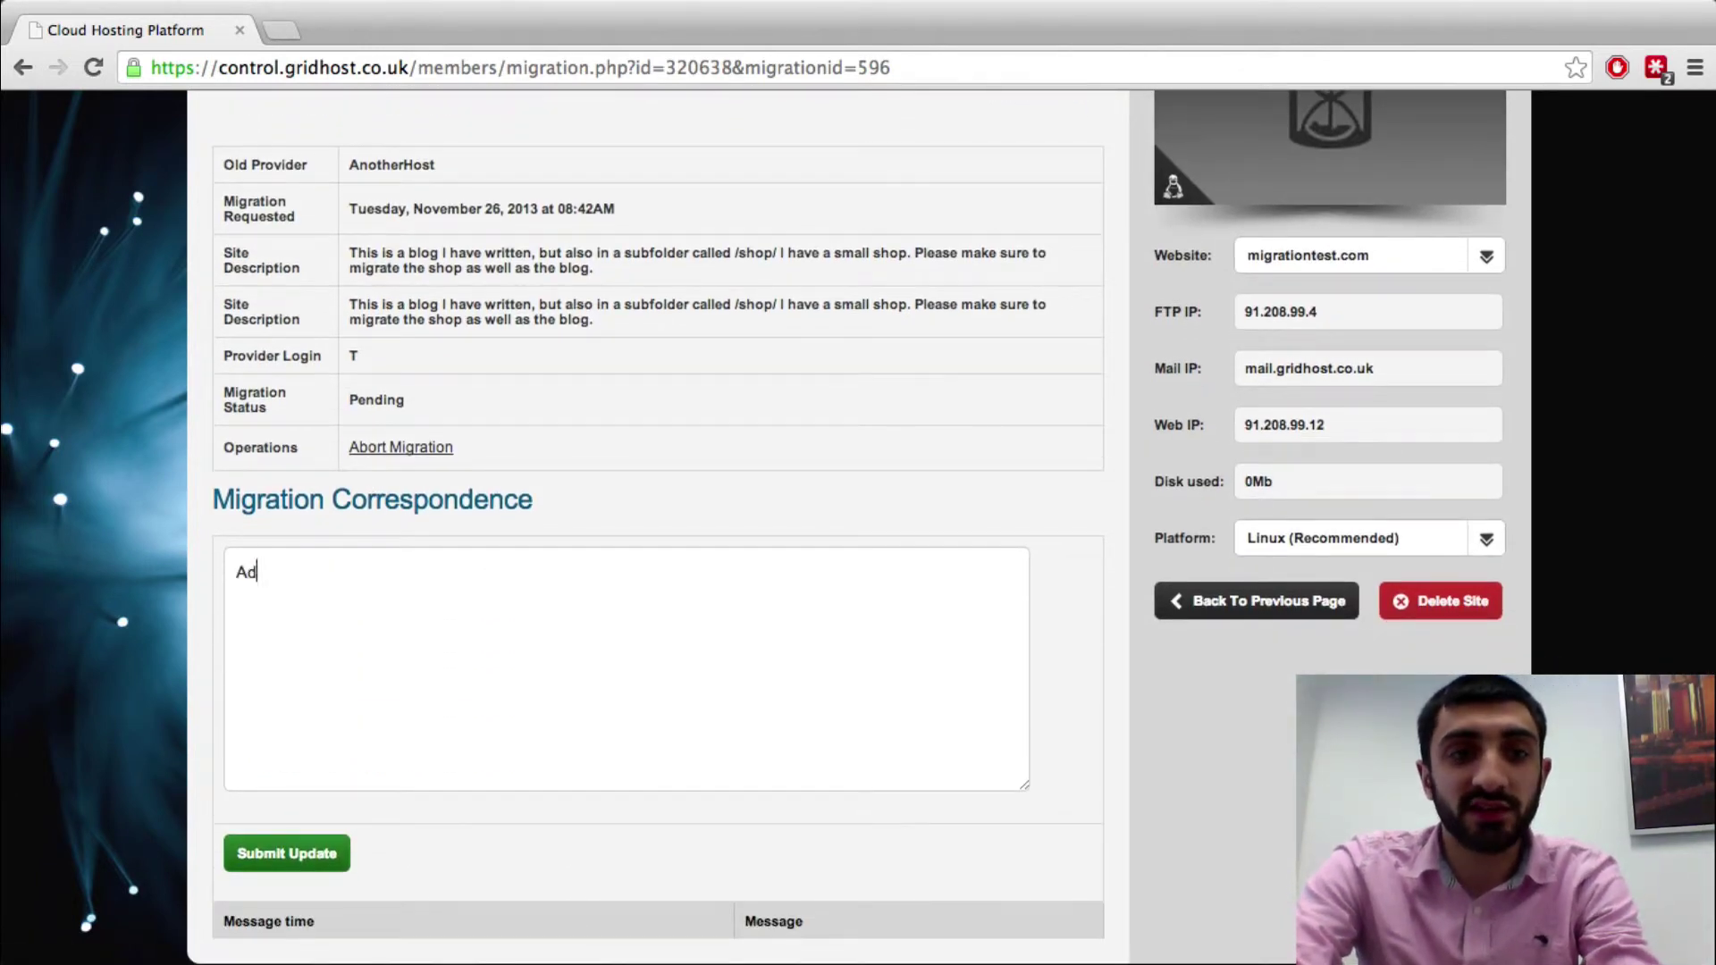
{"action": "key", "text": "BackSpace"}
{"action": "key", "text": "BackSpace"}
{"action": "key", "text": "BackSpace"}
{"action": "type", "text": "d an pdate here"}
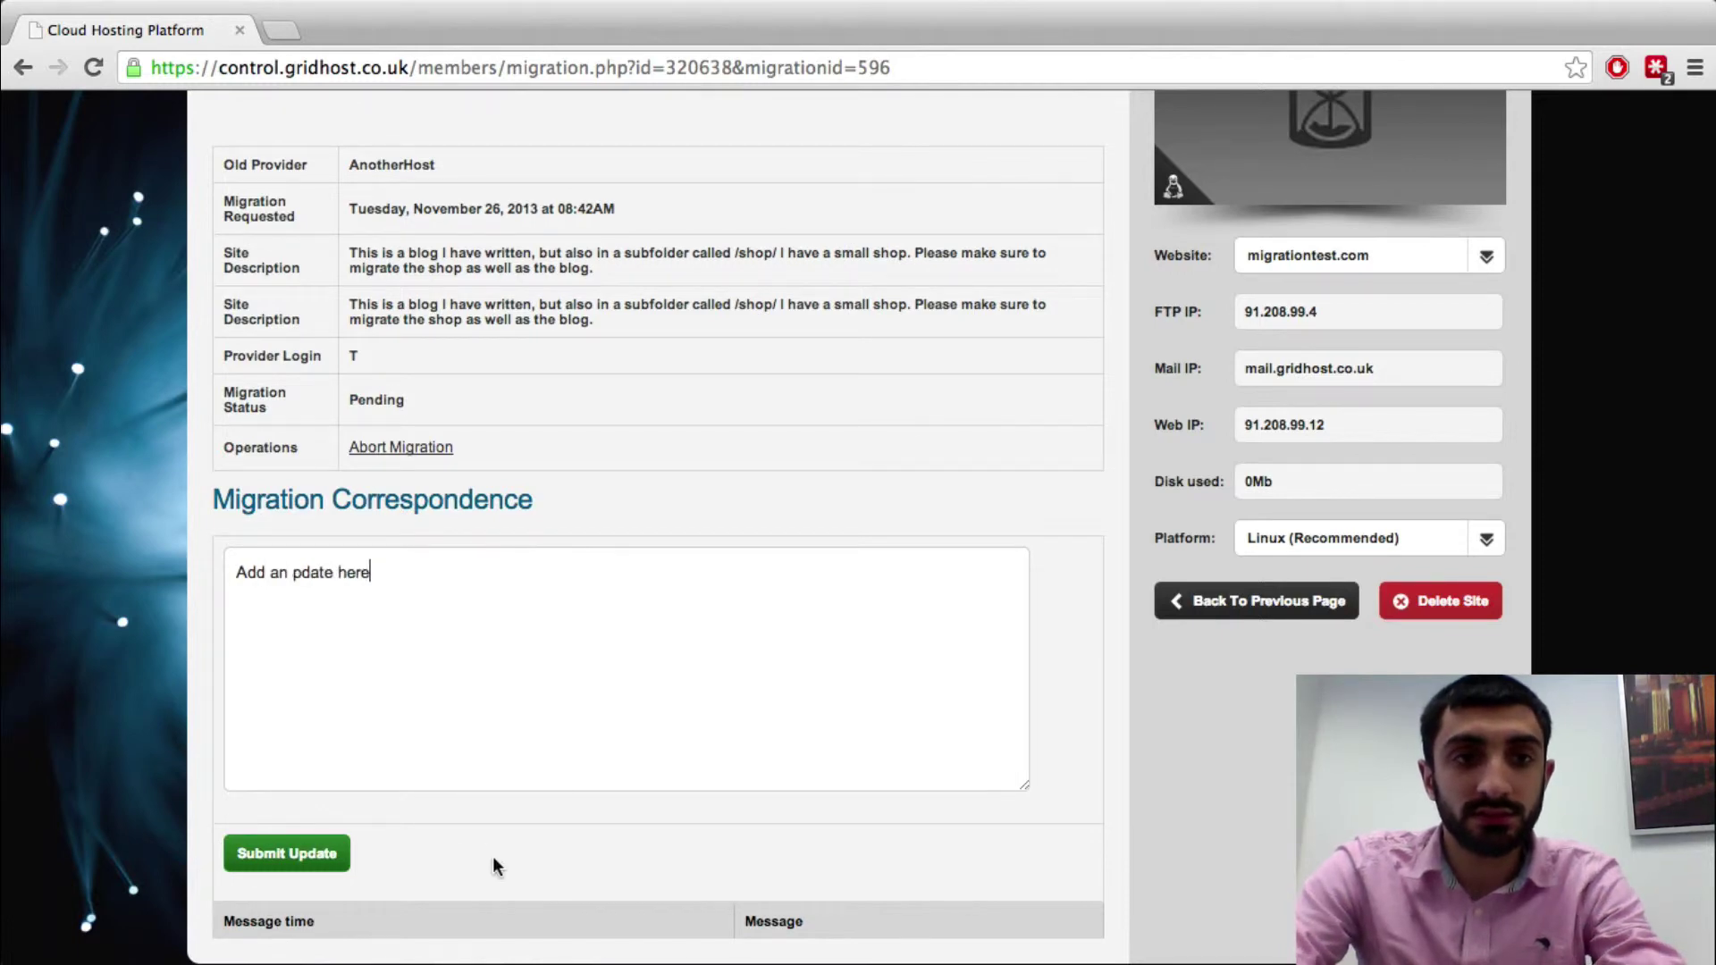
{"action": "left_click", "coordinate": [291, 572]}
{"action": "type", "text": "u"}
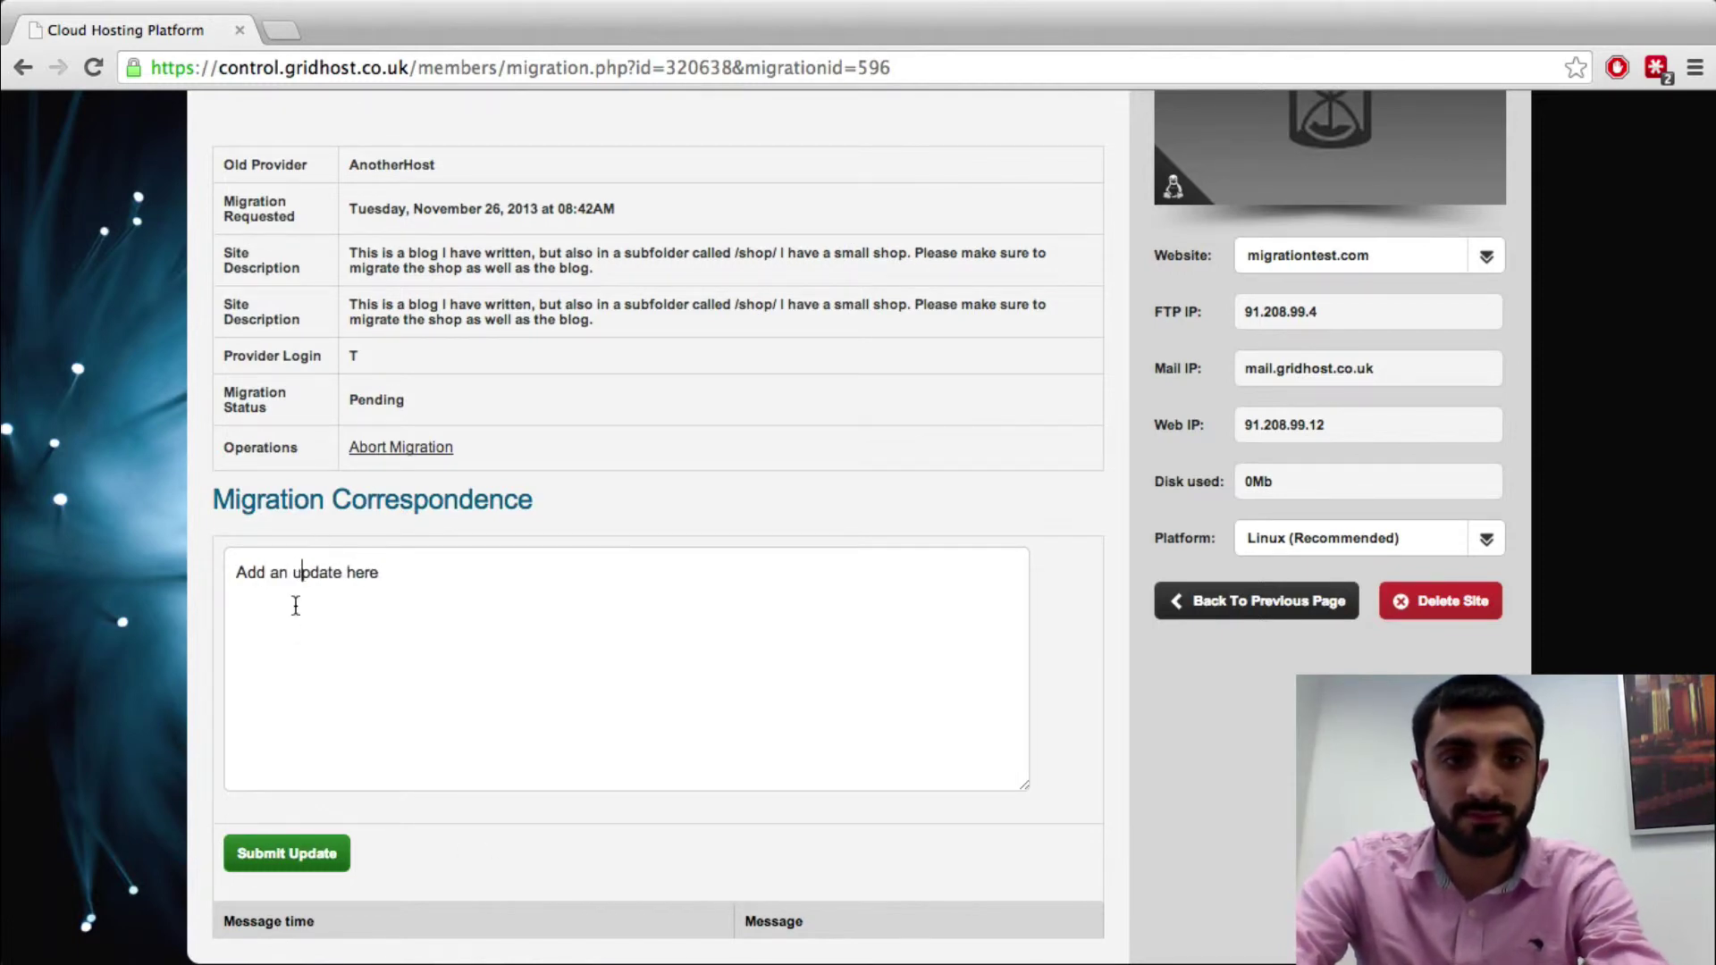
{"action": "left_click", "coordinate": [299, 854]}
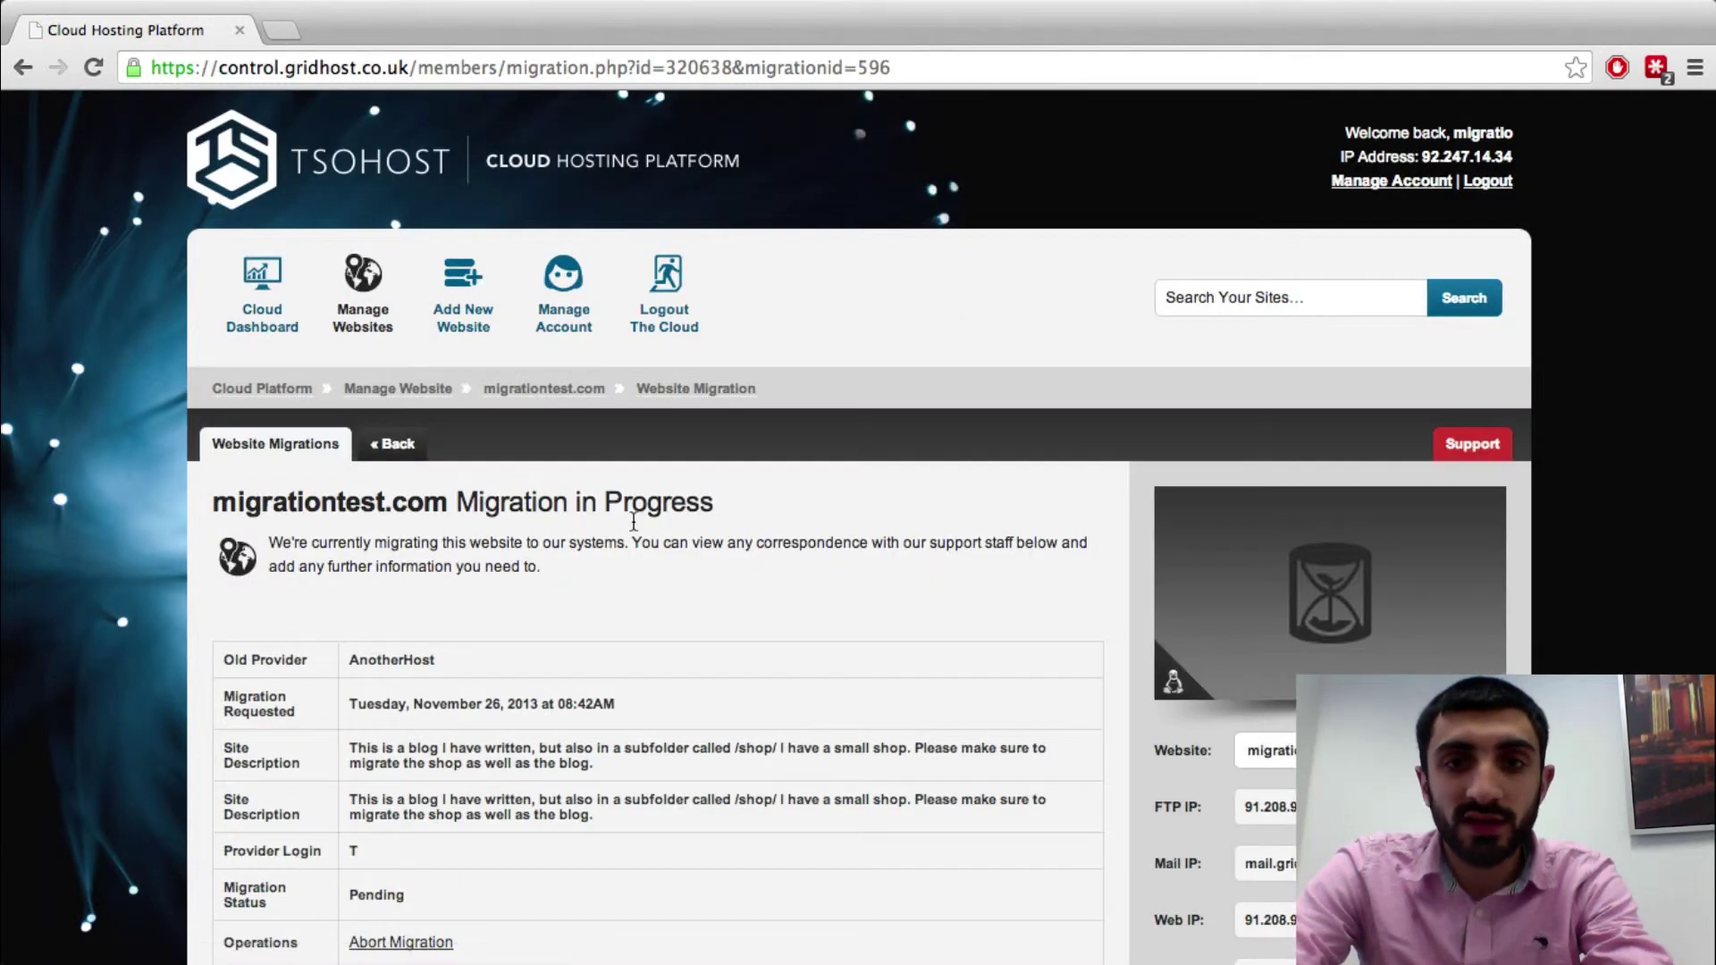
{"action": "scroll", "coordinate": [636, 531], "scroll_direction": "down", "scroll_amount": 3}
{"action": "scroll", "coordinate": [636, 532], "scroll_direction": "down", "scroll_amount": 2}
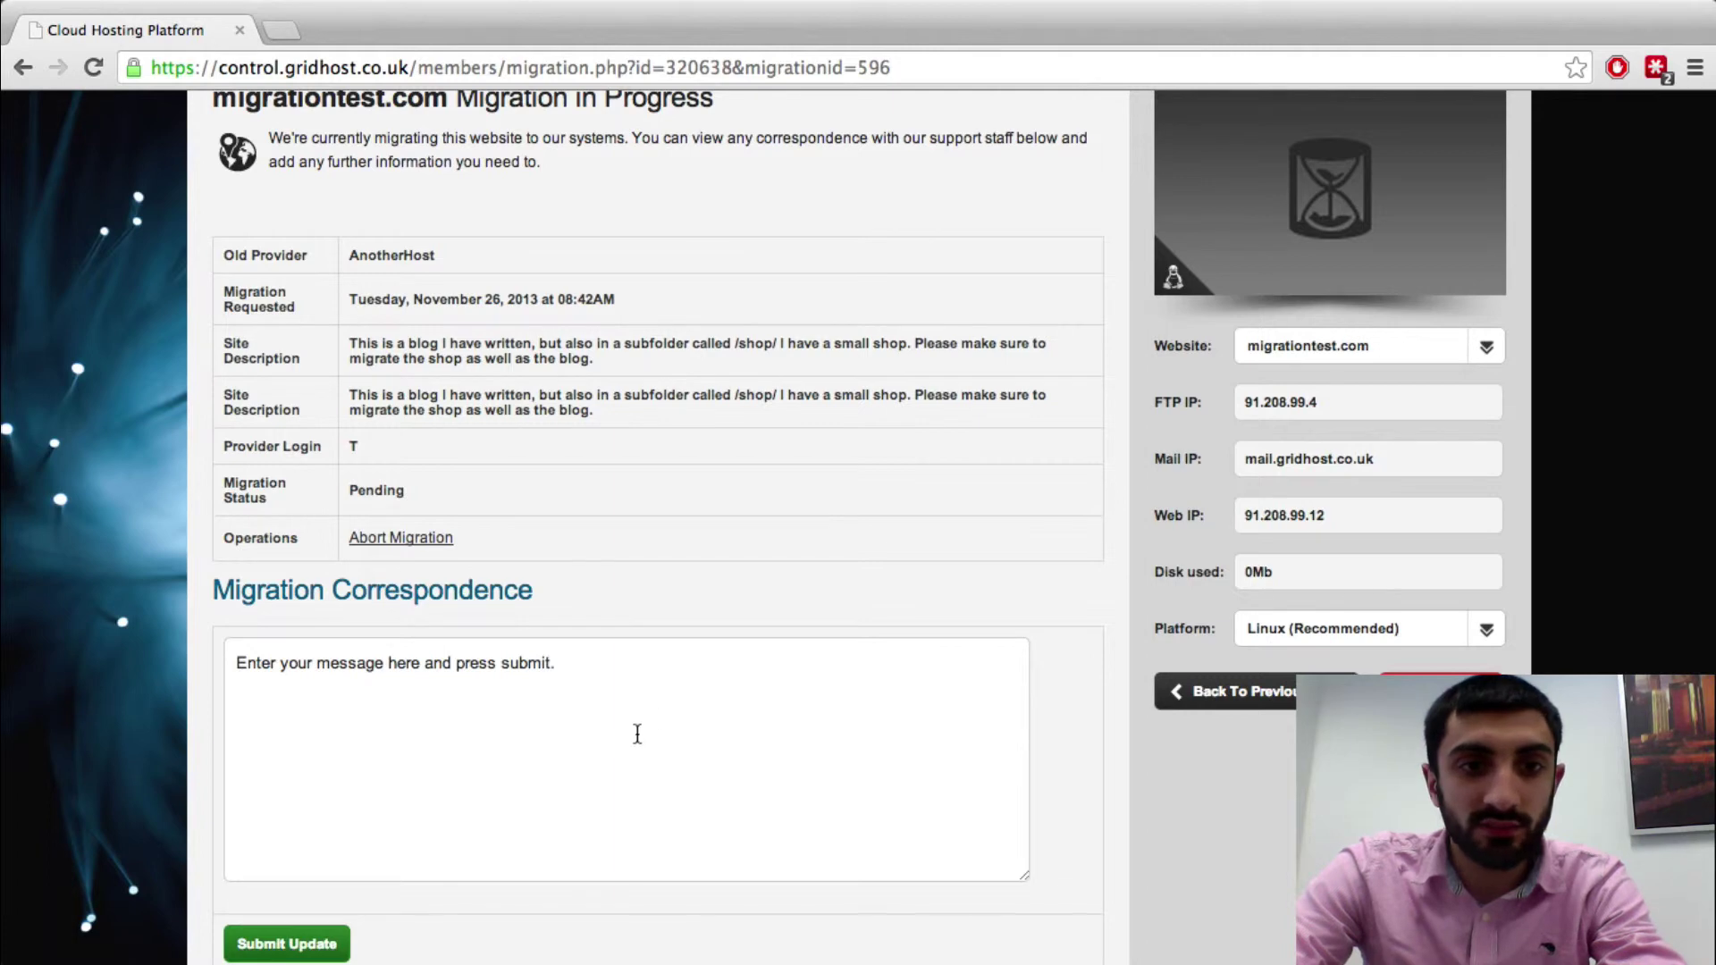
{"action": "scroll", "coordinate": [643, 724], "scroll_direction": "down", "scroll_amount": 1}
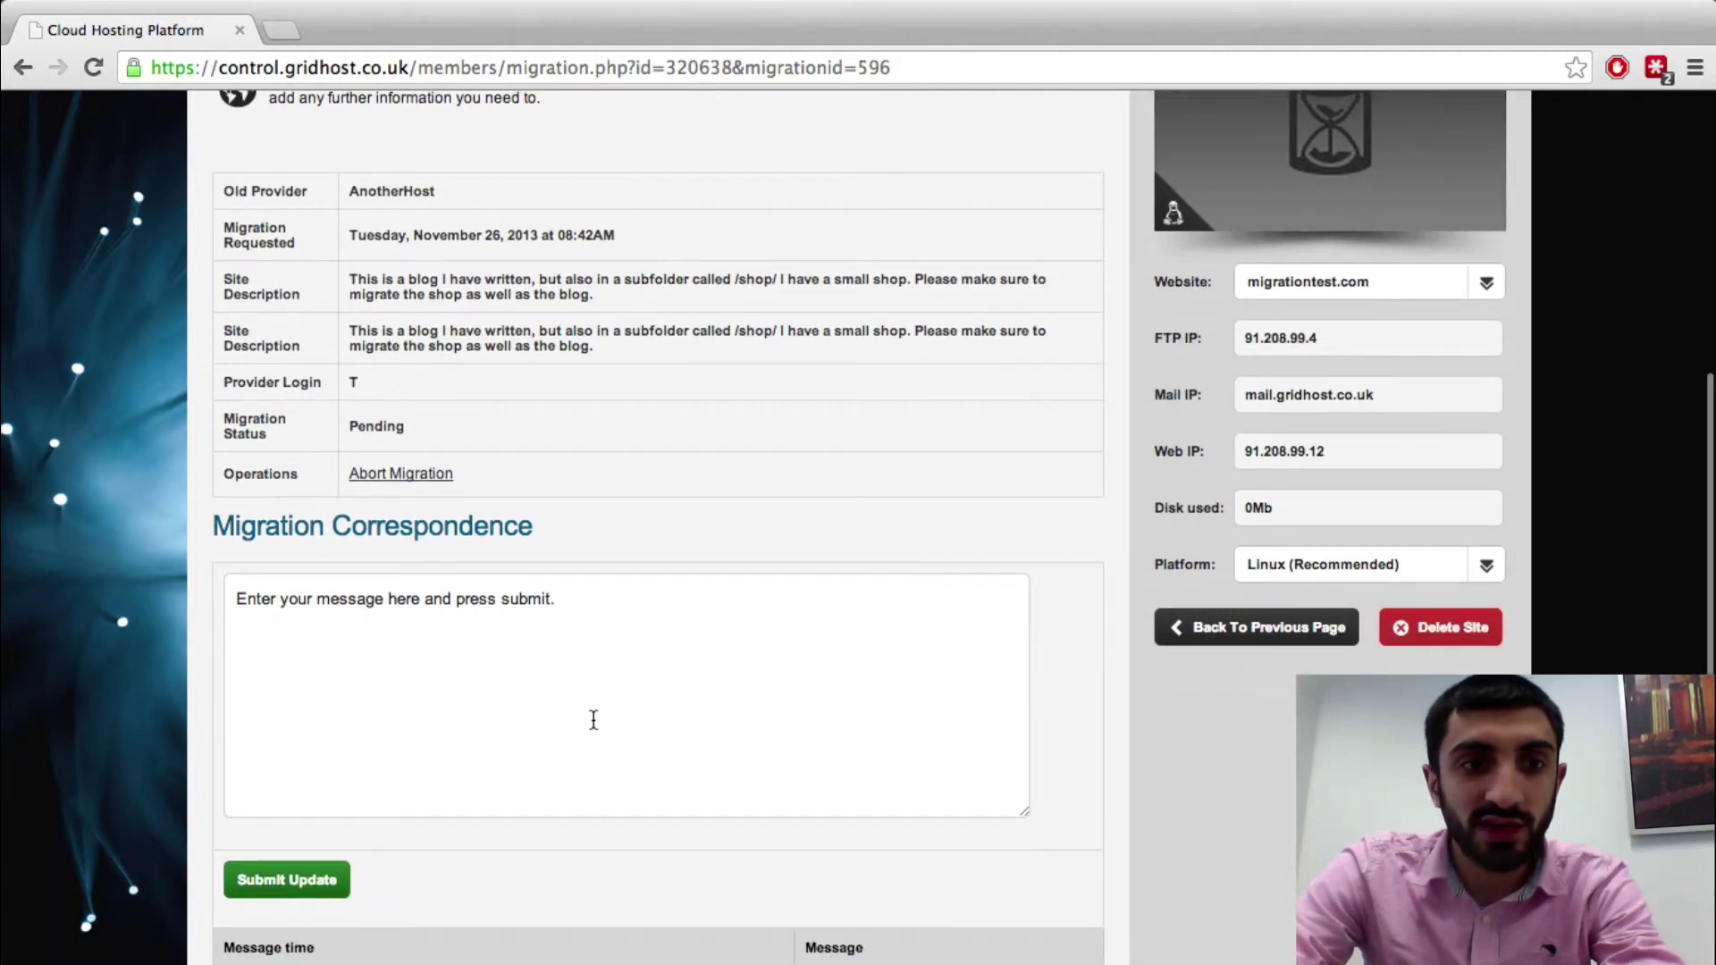
{"action": "scroll", "coordinate": [782, 724], "scroll_direction": "down", "scroll_amount": 2}
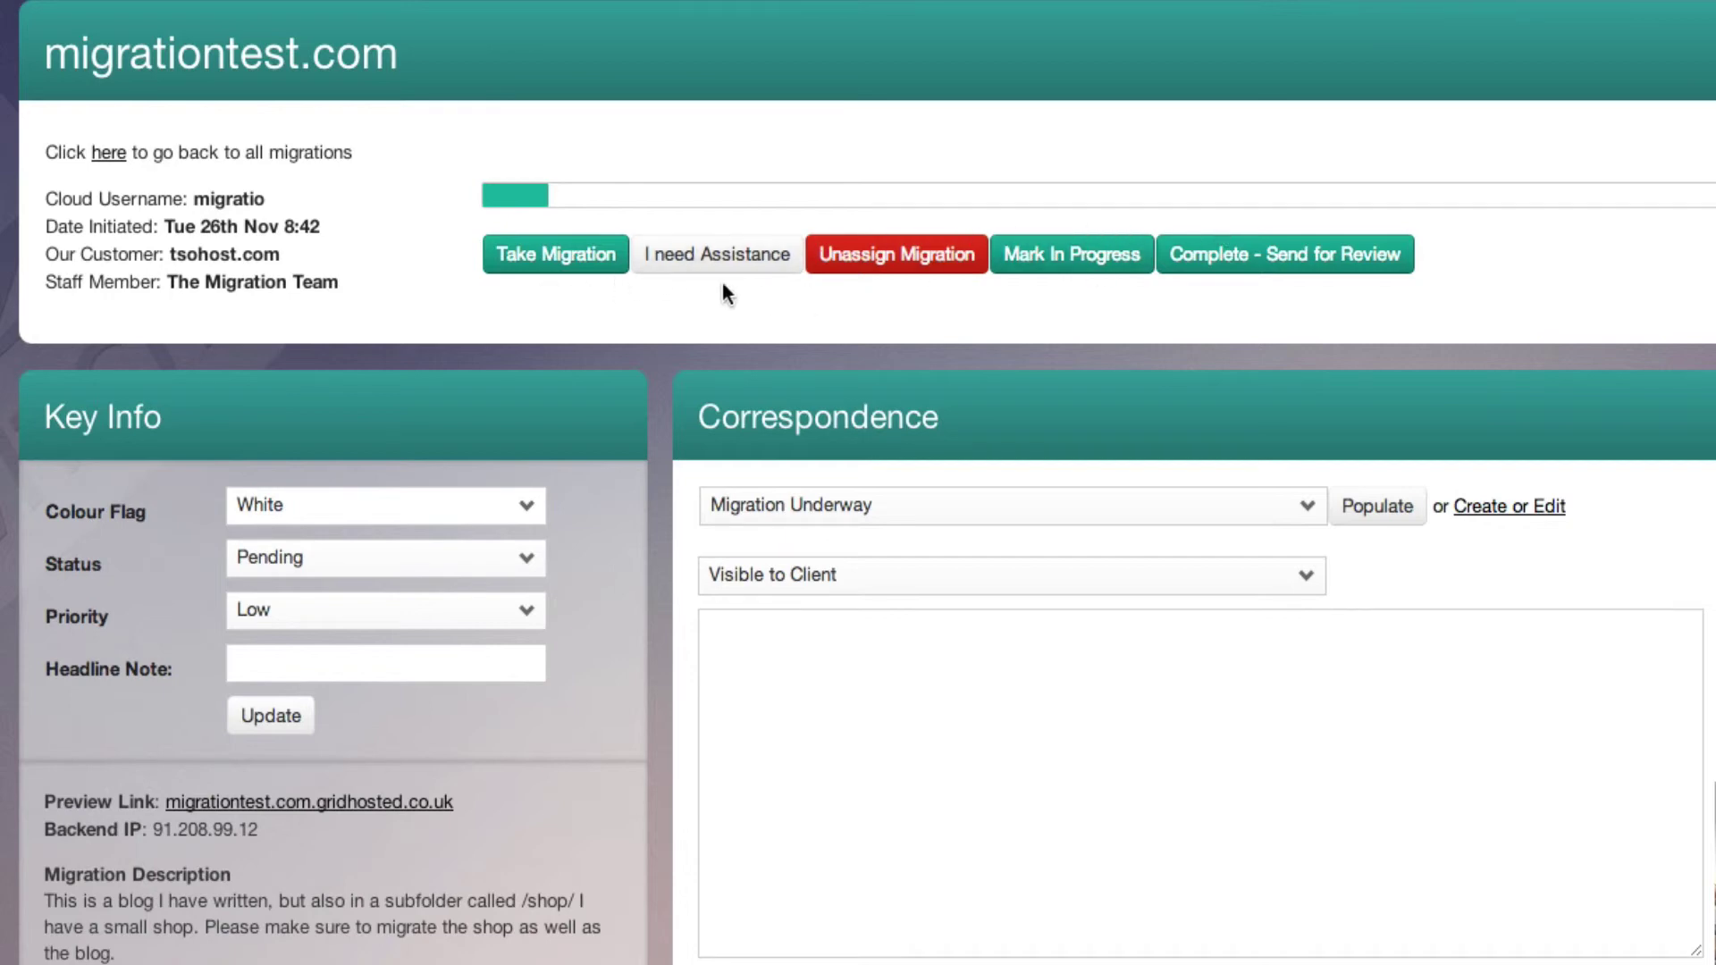
Take on the migrationtest.com migration as the staff member
{"action": "left_click", "coordinate": [601, 271]}
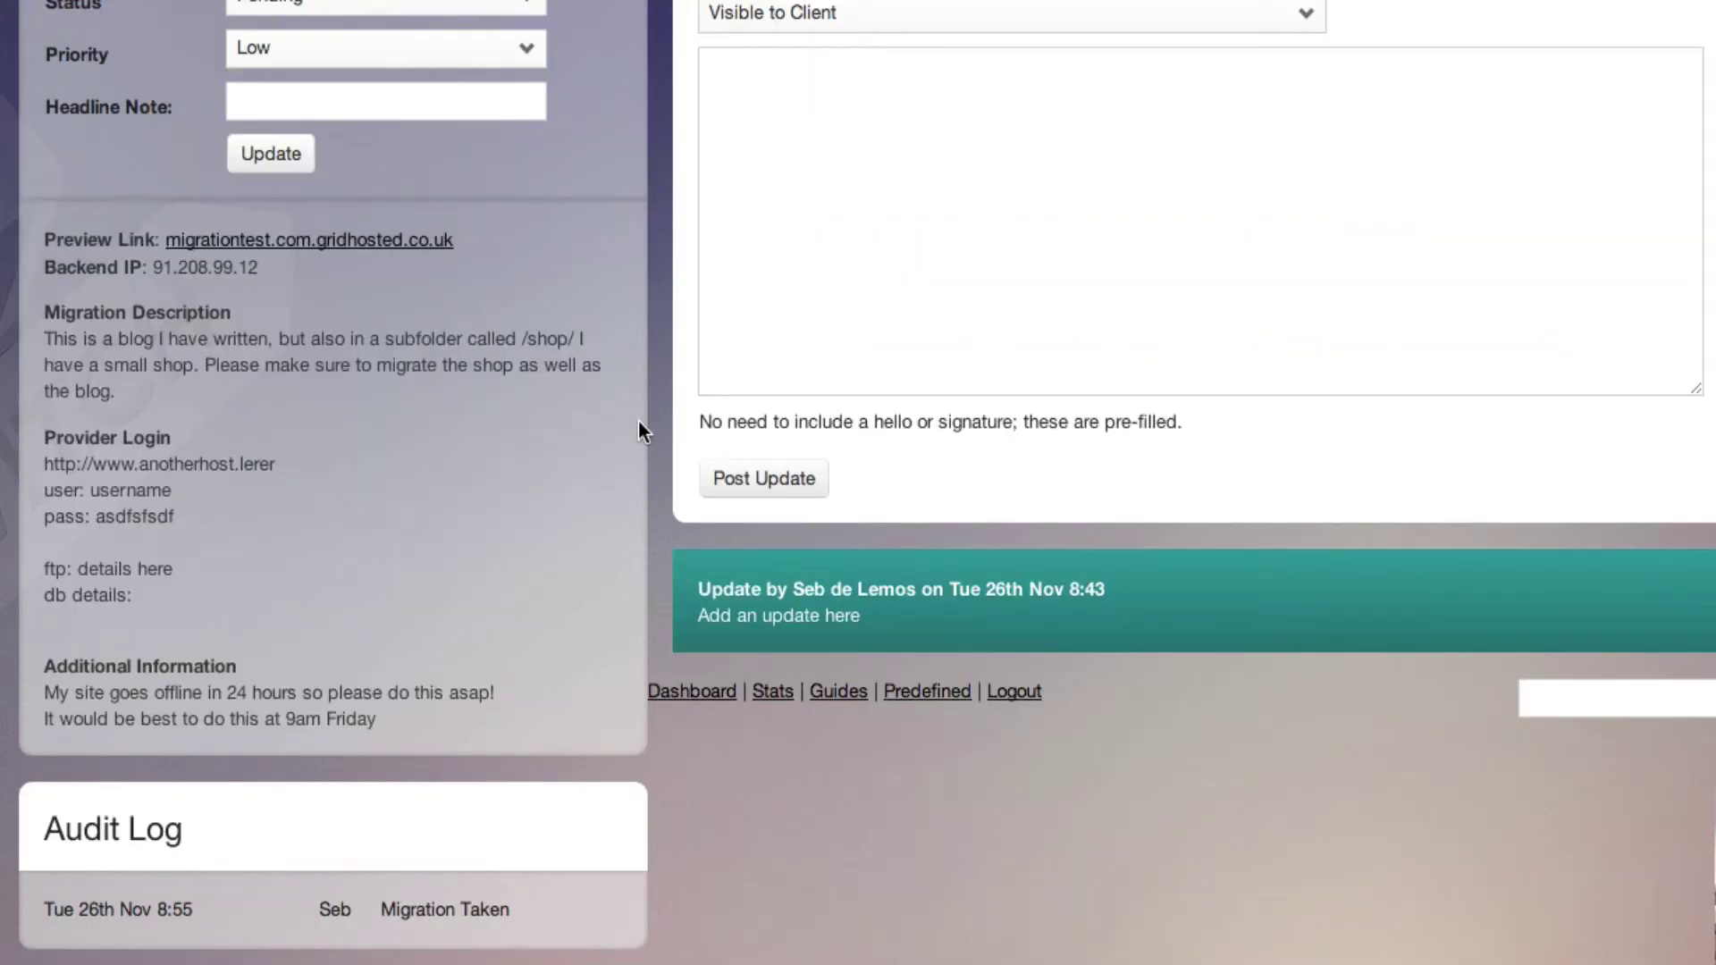
{"action": "scroll", "coordinate": [638, 420], "scroll_direction": "up", "scroll_amount": 5}
{"action": "scroll", "coordinate": [638, 421], "scroll_direction": "up", "scroll_amount": 3}
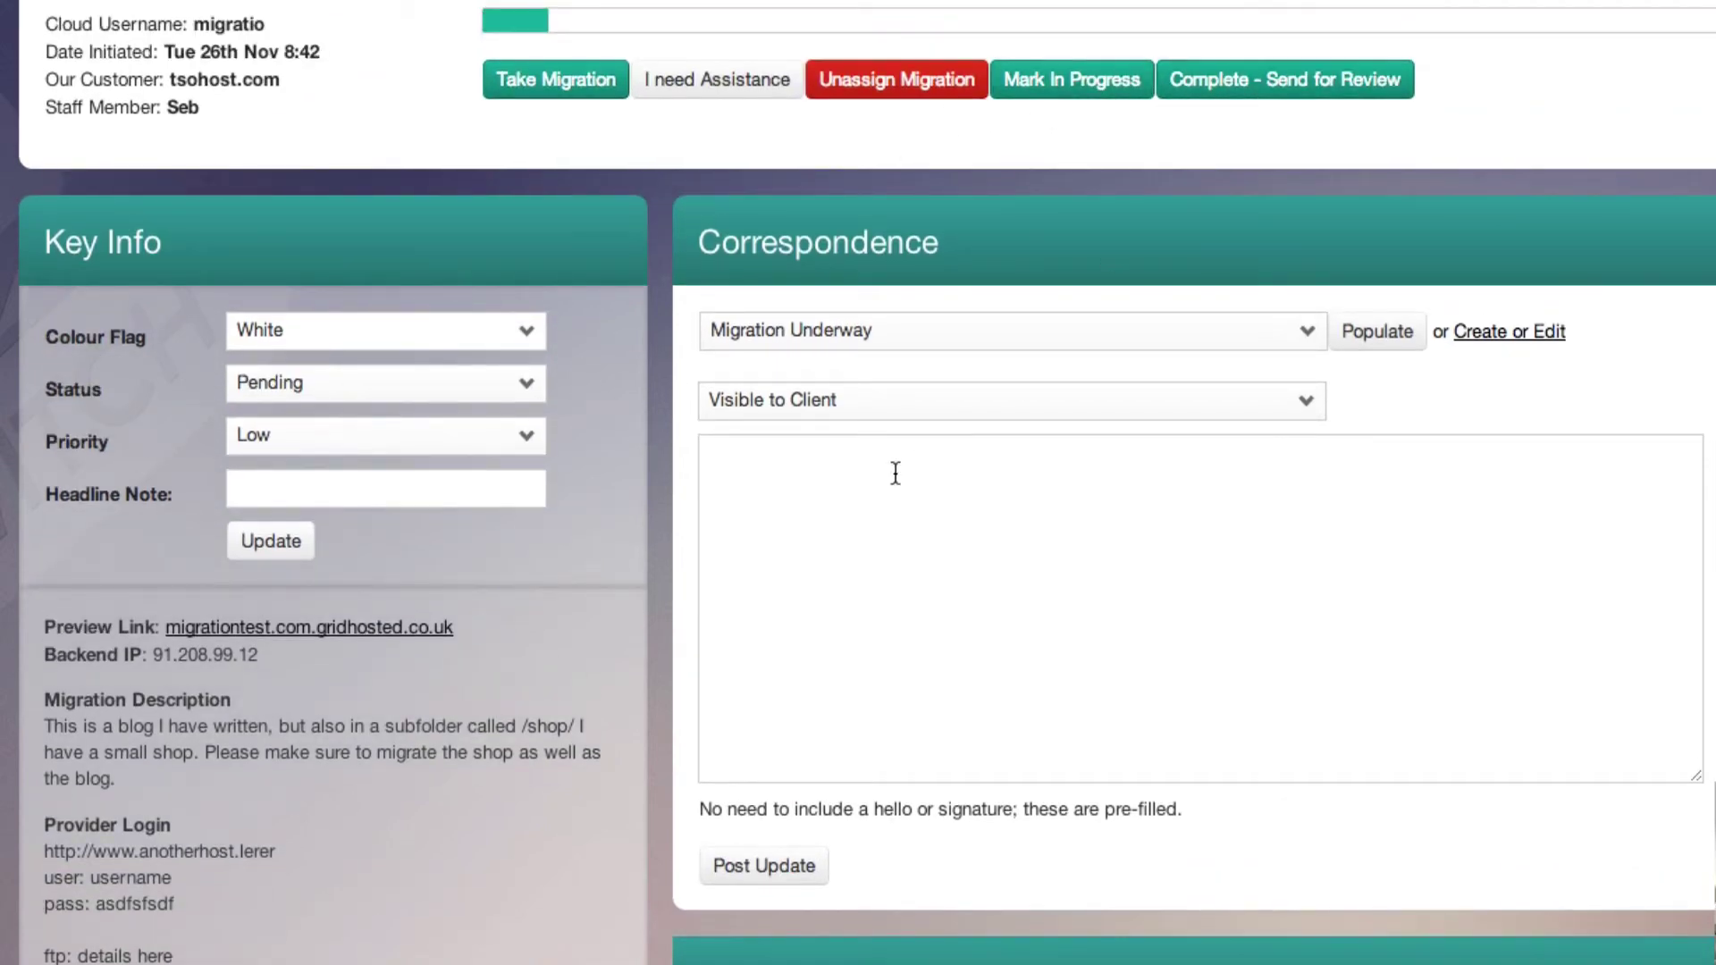
{"action": "scroll", "coordinate": [877, 479], "scroll_direction": "down", "scroll_amount": 2}
{"action": "scroll", "coordinate": [867, 527], "scroll_direction": "down", "scroll_amount": 2}
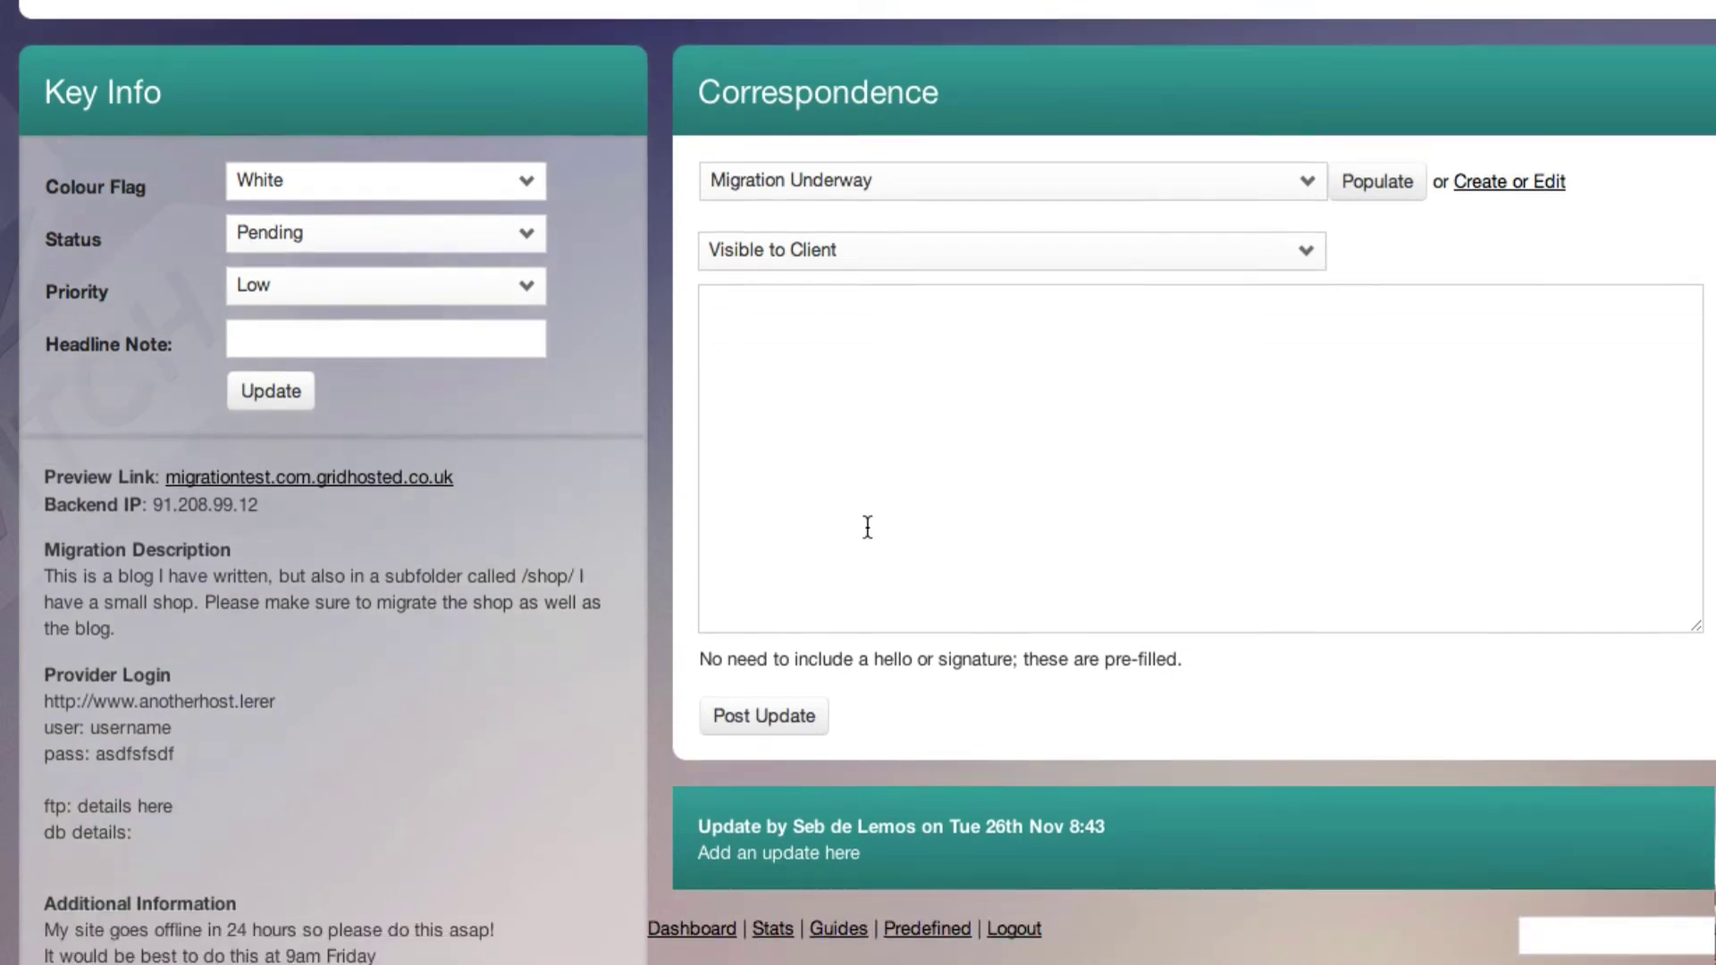
Change the migration's Key Info status from Pending to Under Review
{"action": "left_click", "coordinate": [388, 223]}
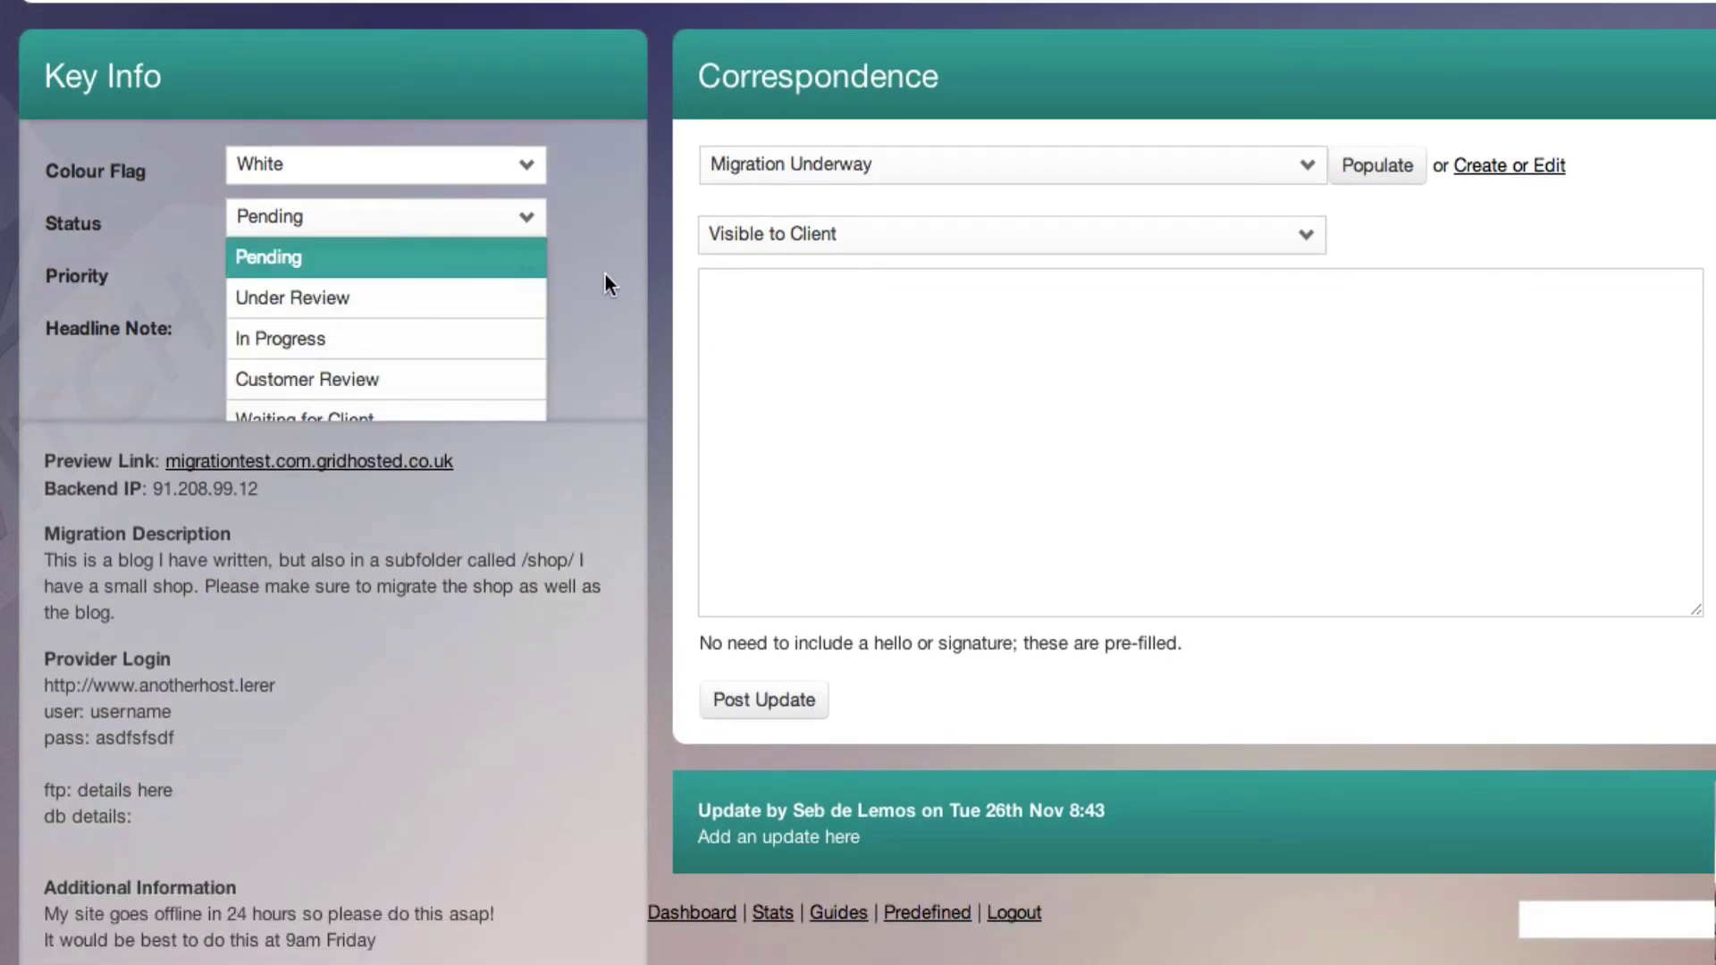
{"action": "left_click", "coordinate": [449, 285]}
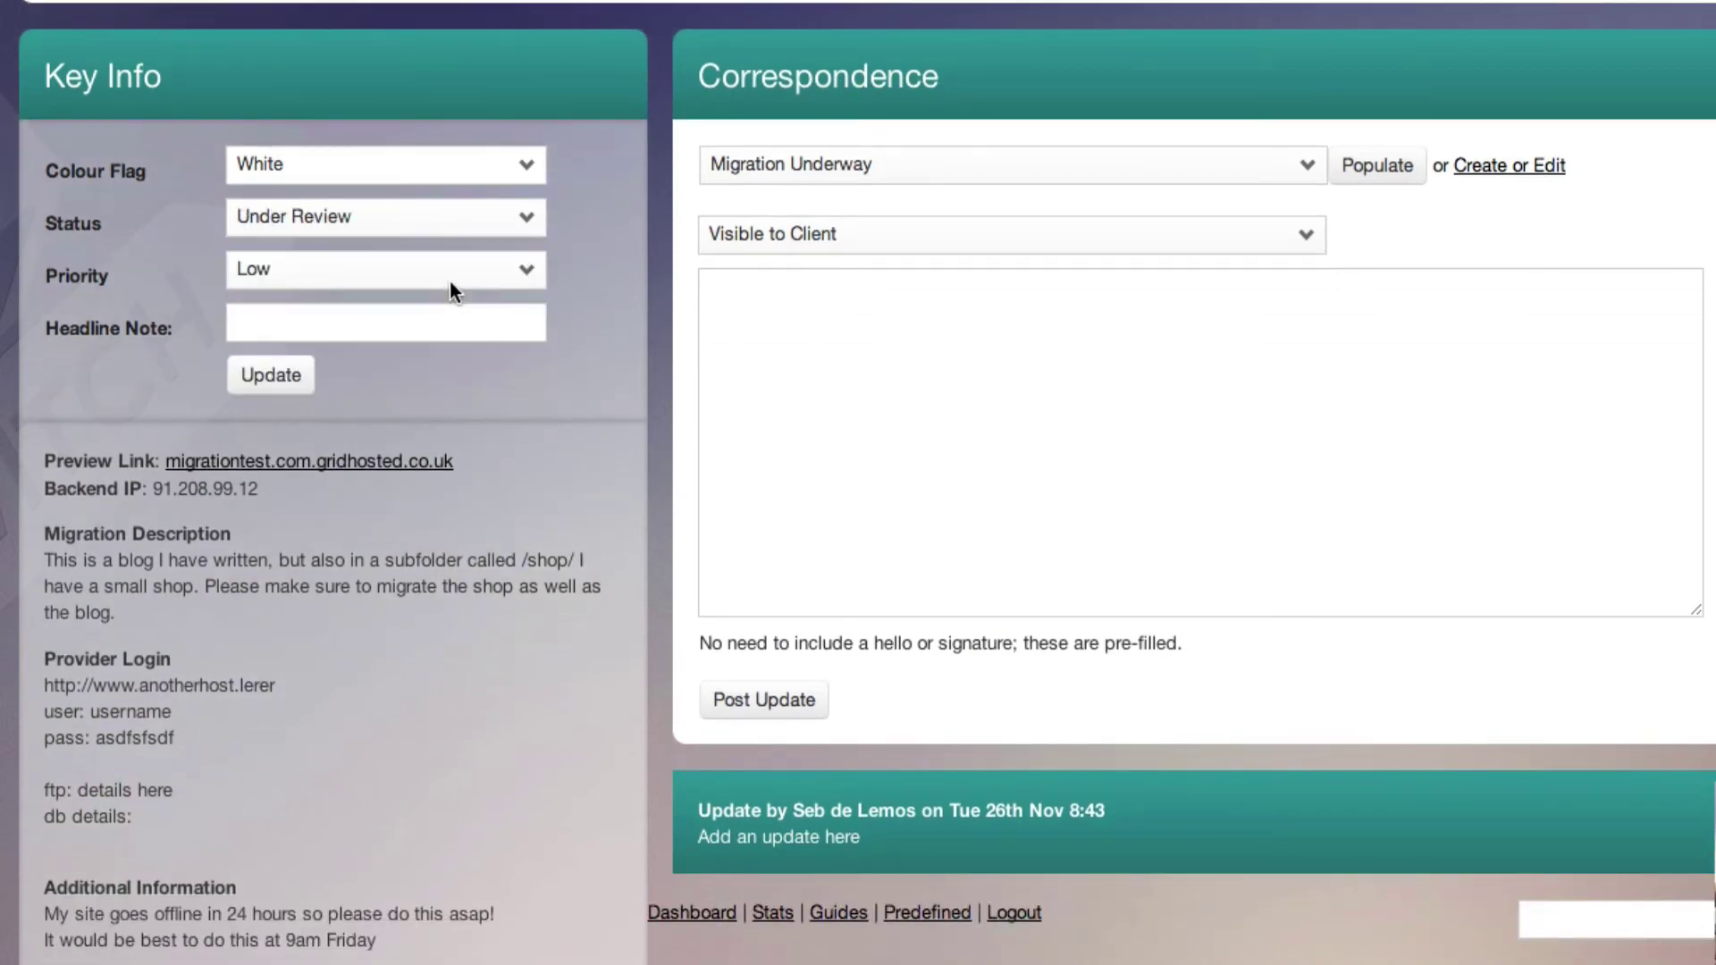
{"action": "scroll", "coordinate": [492, 502], "scroll_direction": "down", "scroll_amount": 3}
{"action": "scroll", "coordinate": [470, 599], "scroll_direction": "down", "scroll_amount": 1}
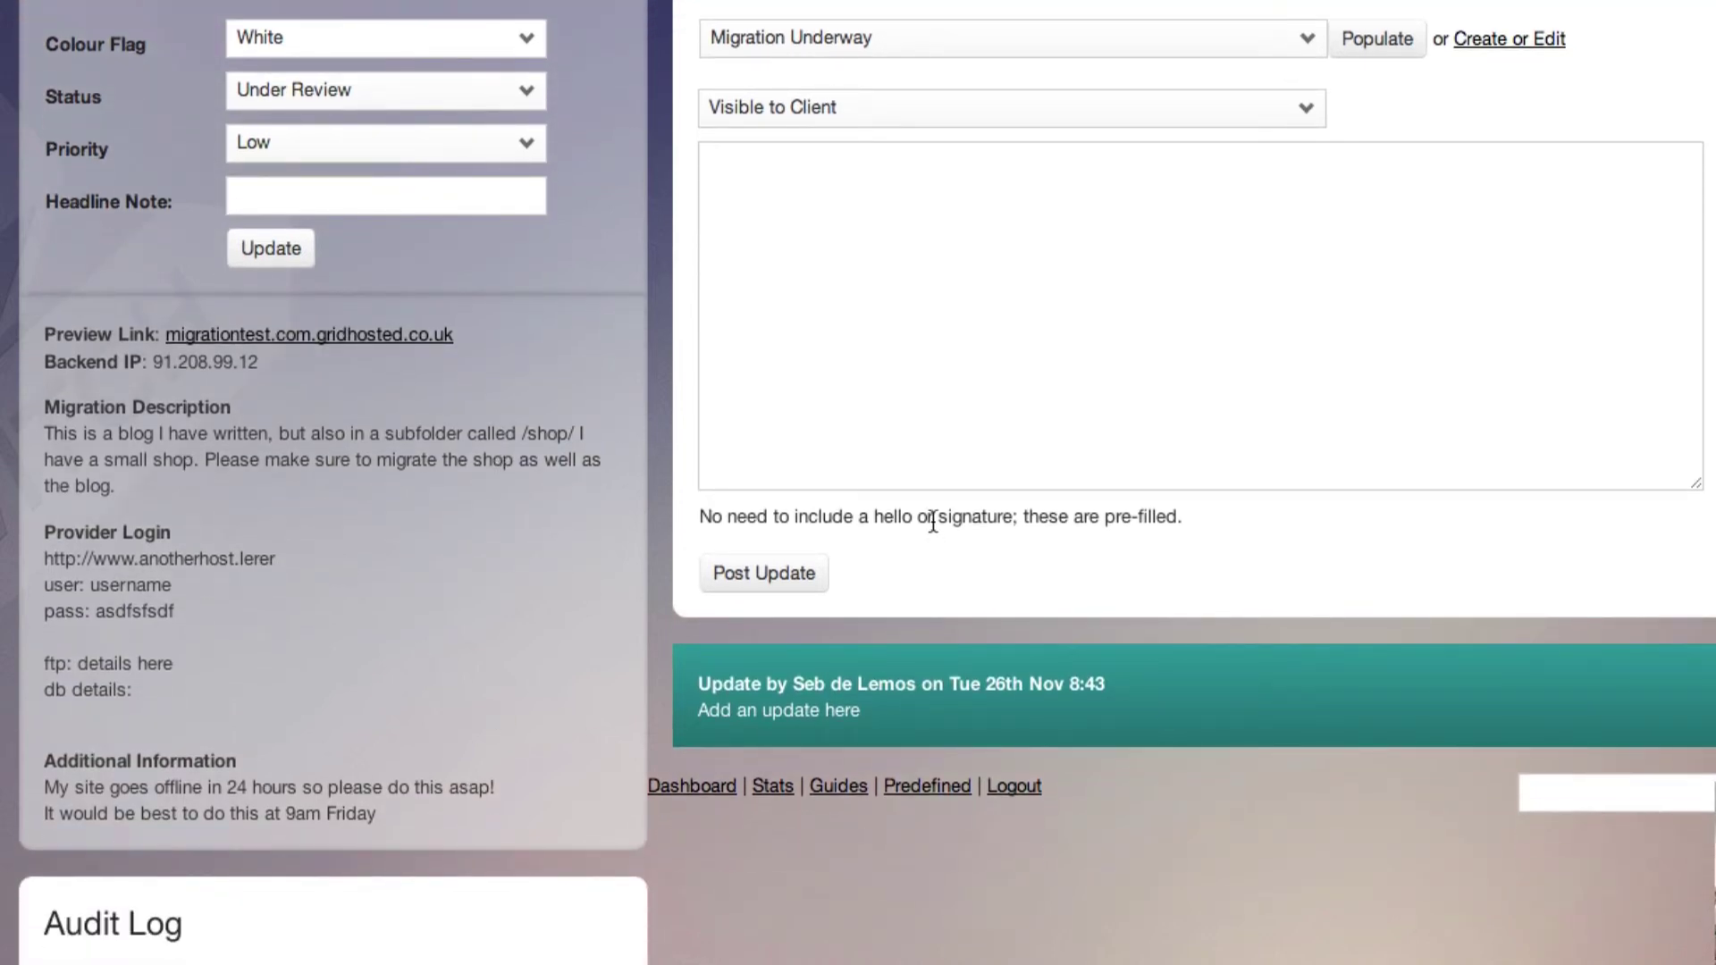
{"action": "scroll", "coordinate": [933, 522], "scroll_direction": "up", "scroll_amount": 4}
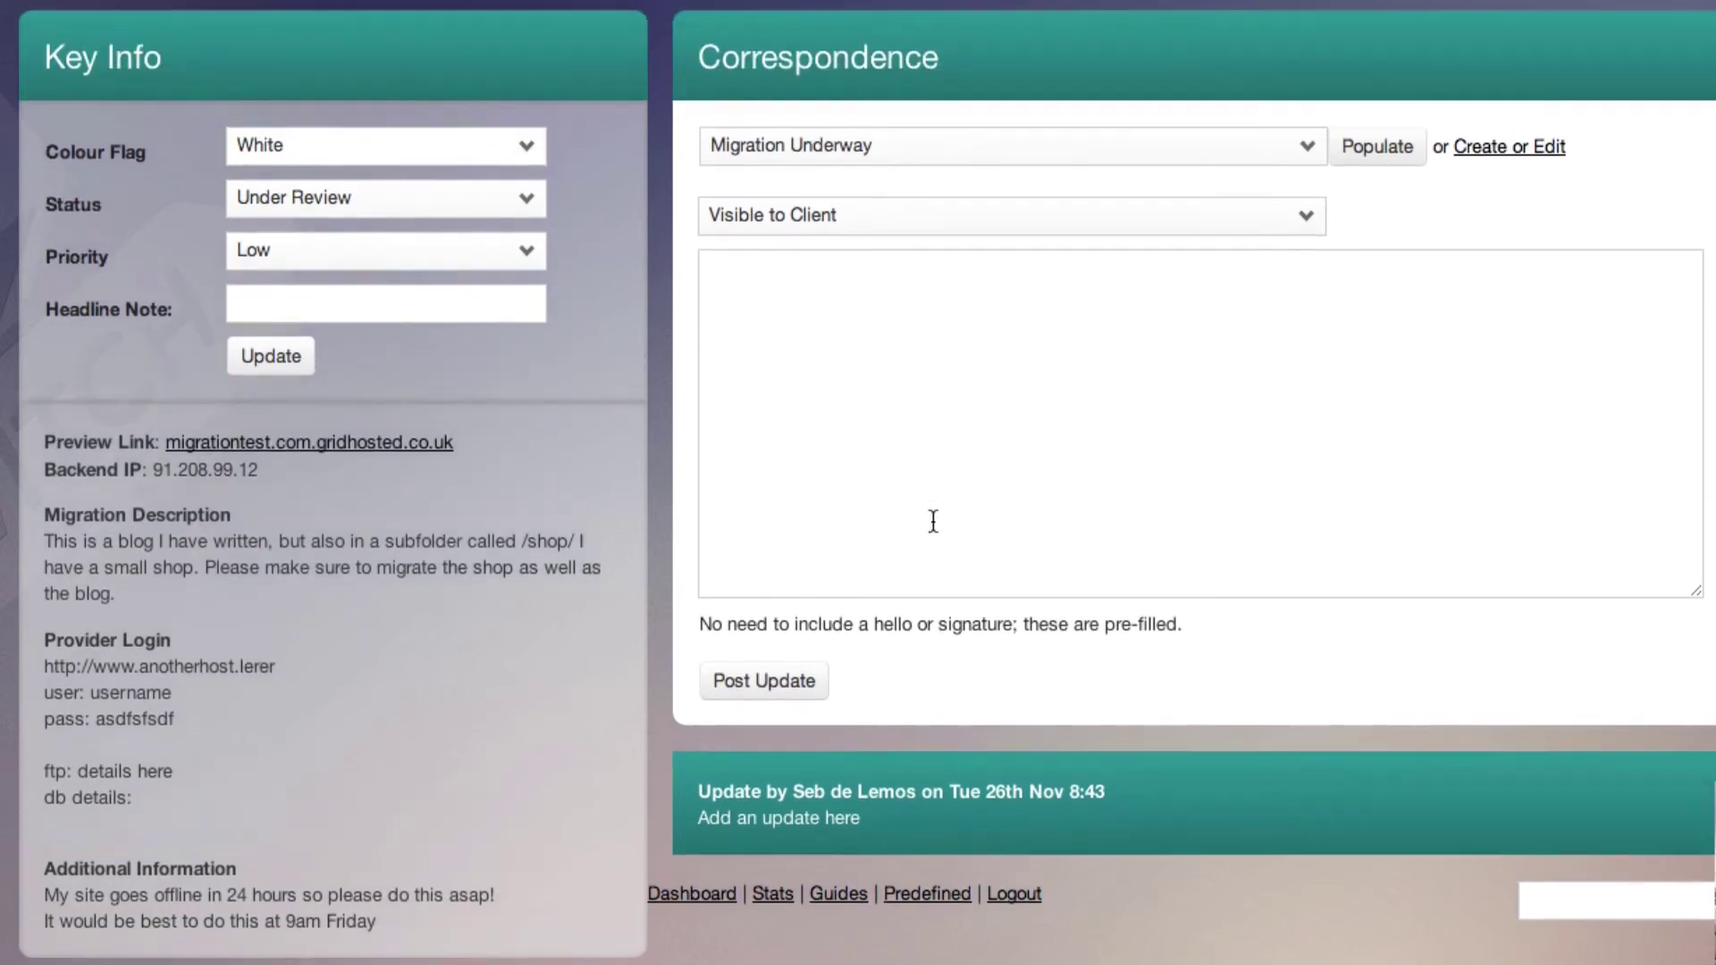